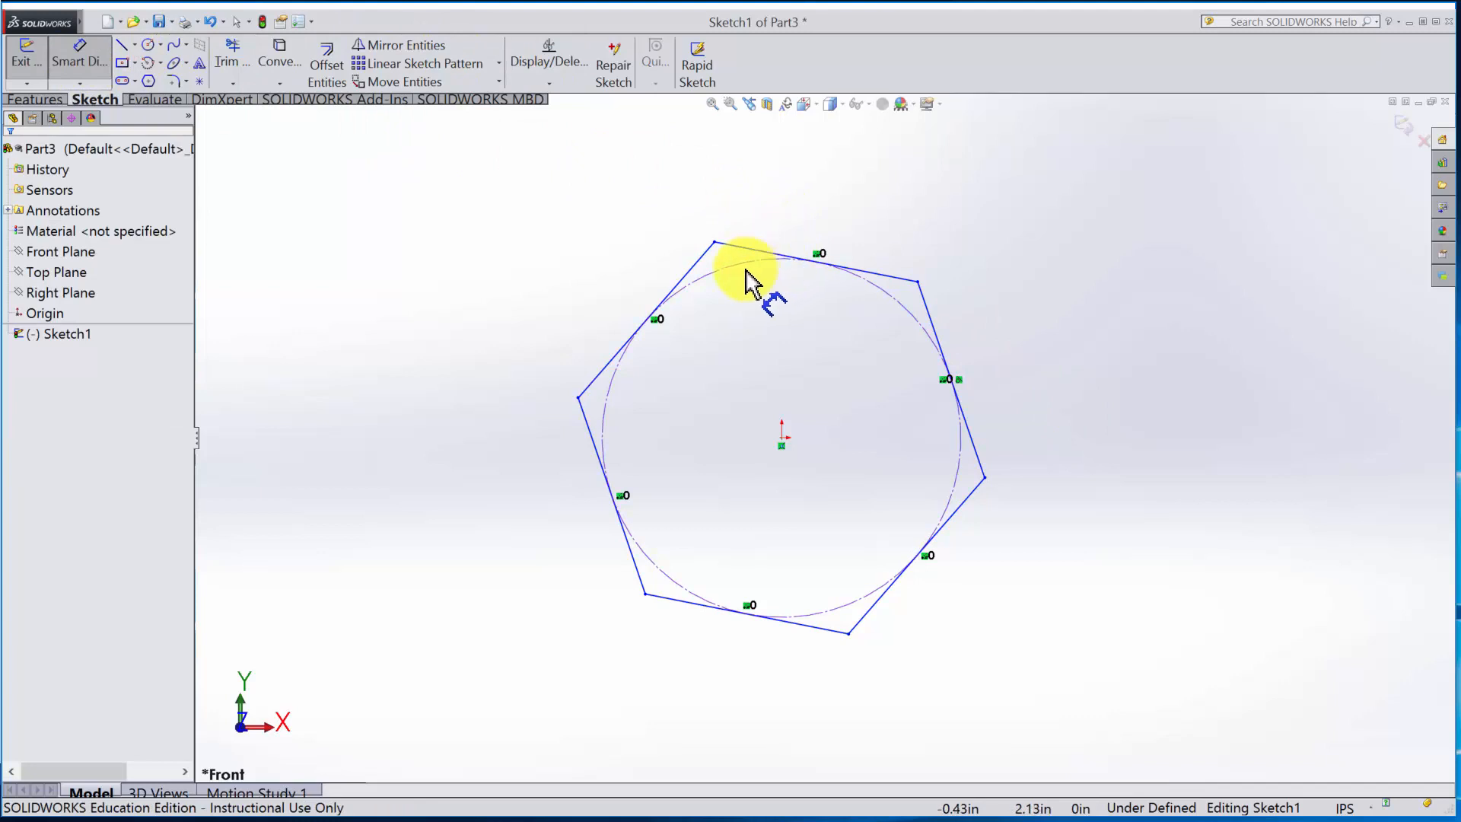
Step: Dimension the hexagon's inscribed construction circle with a diameter of 6 in
left_click(747, 262)
left_click(837, 193)
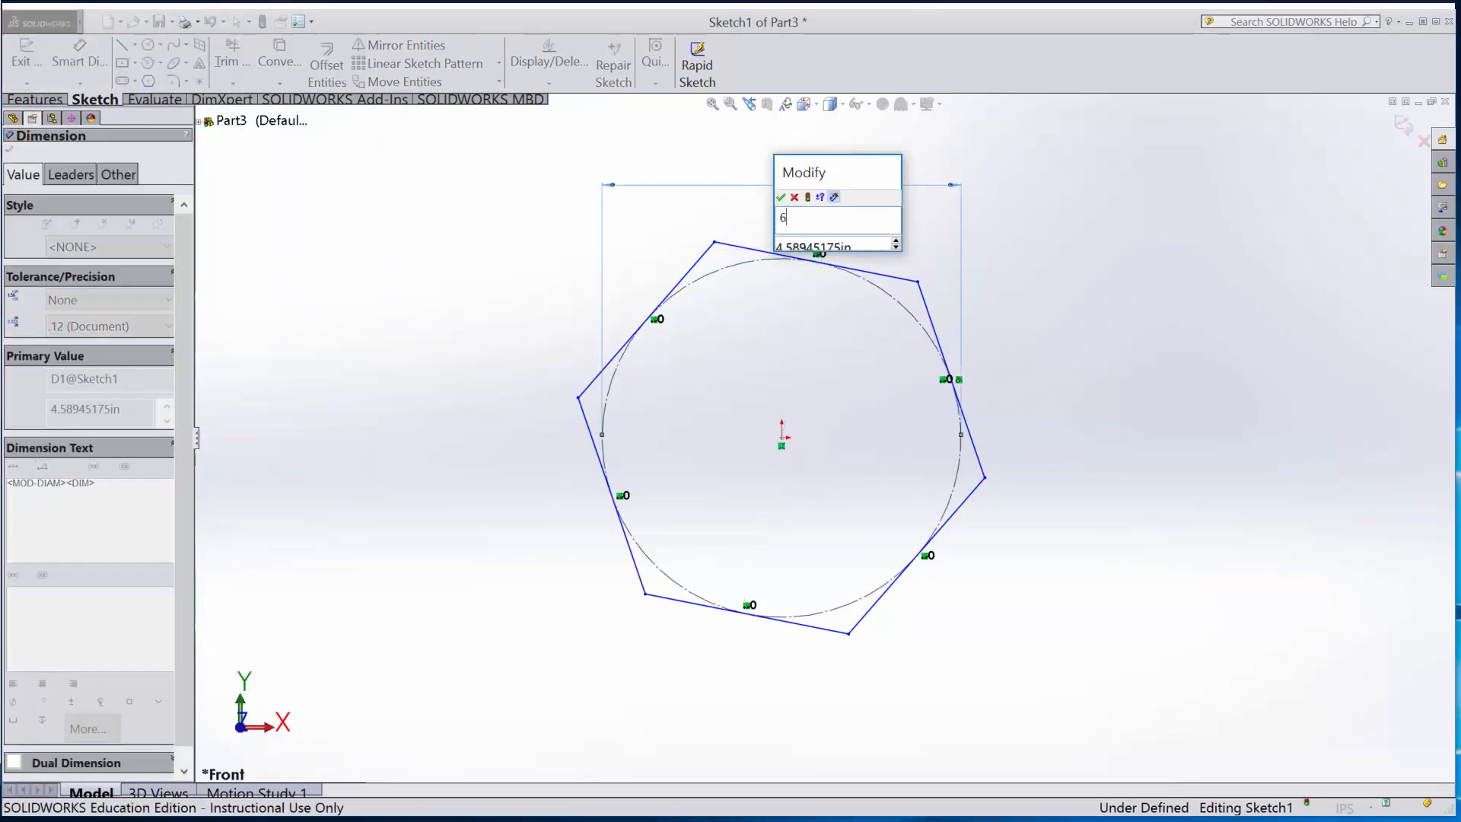
type("6")
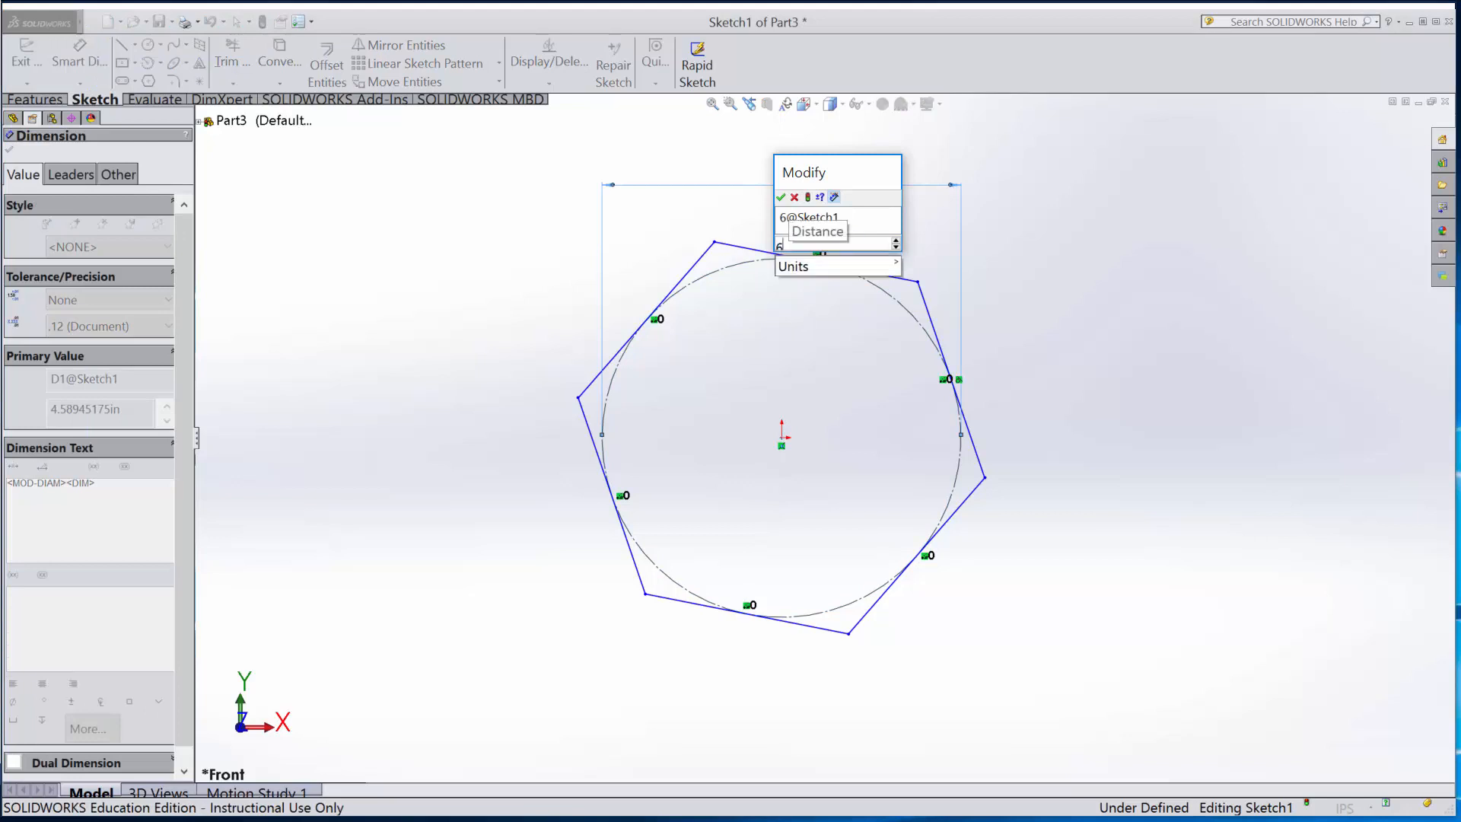
key("Return")
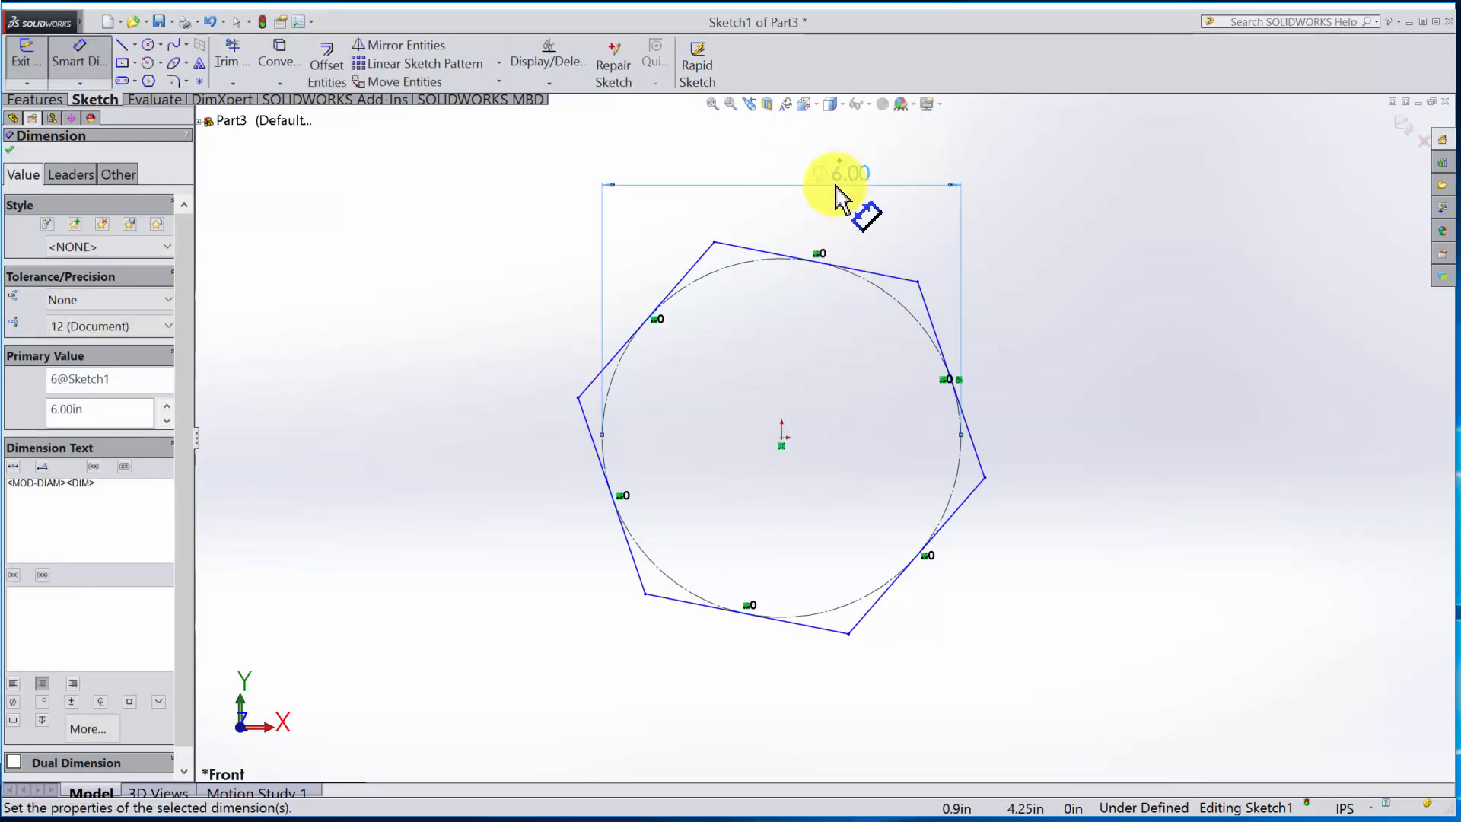
key("Escape")
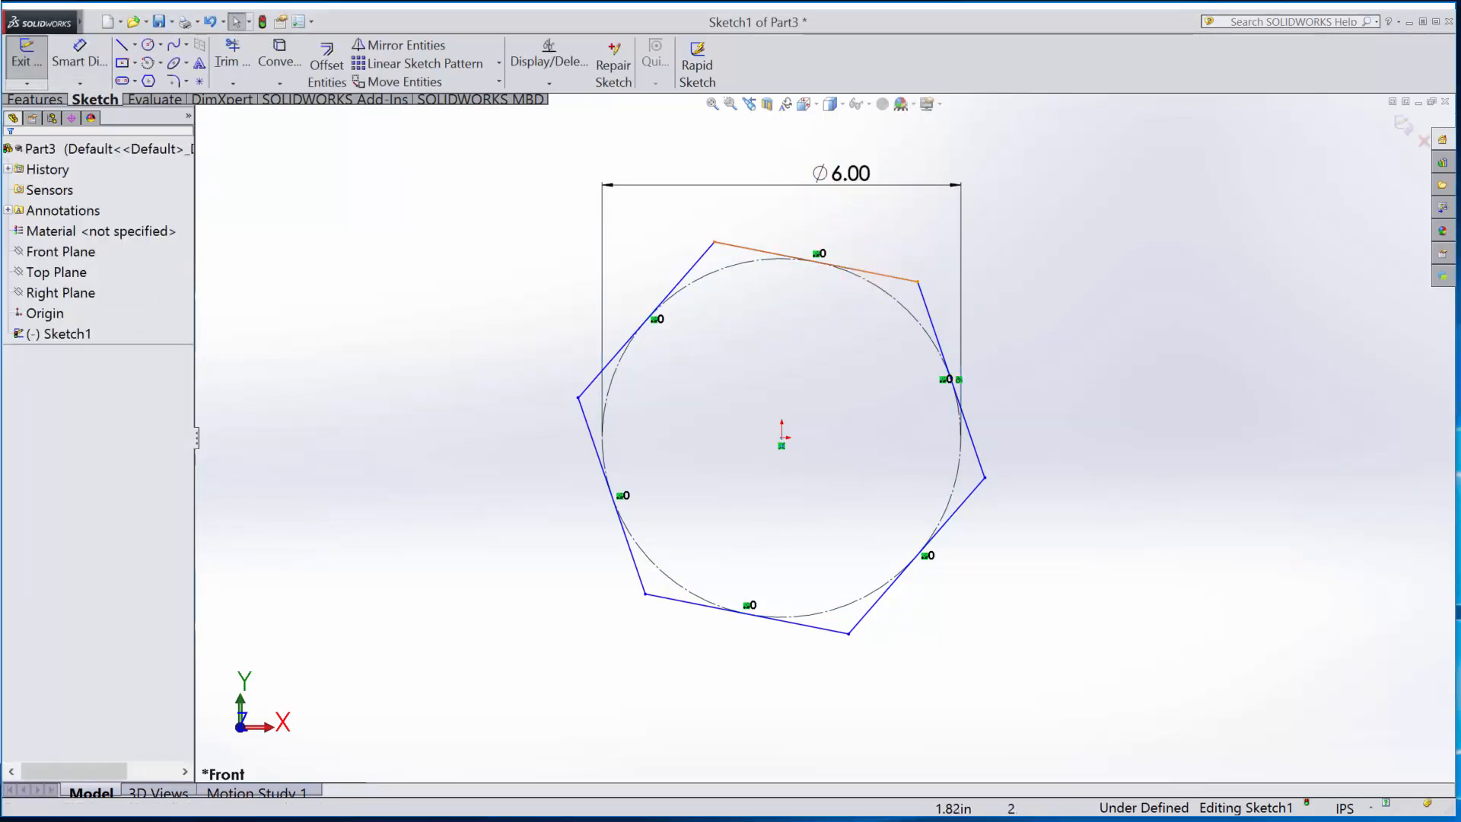
Step: Make the hexagon's upper edge horizontal and exit the sketch
left_click(891, 277)
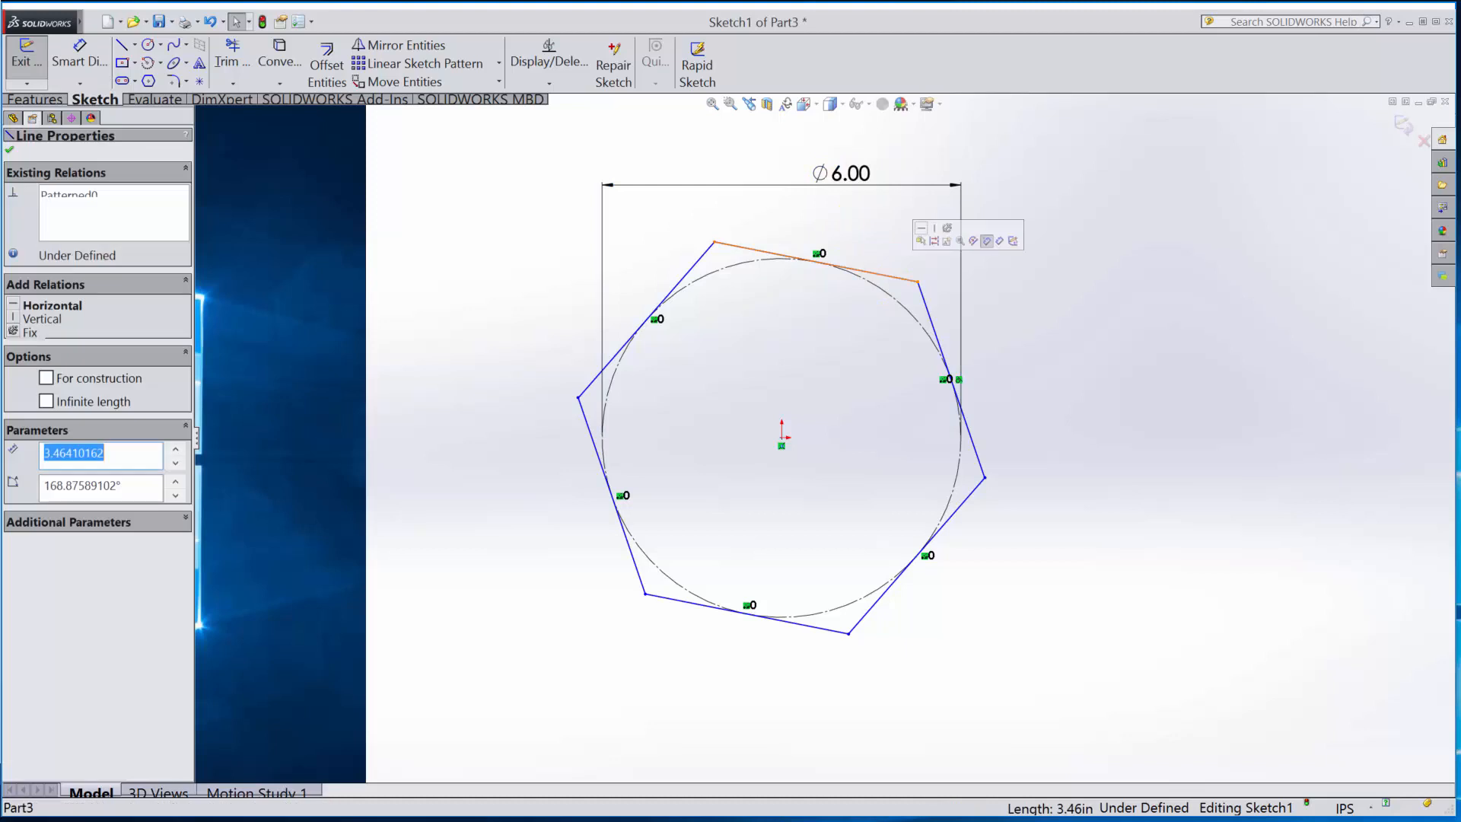
left_click(923, 228)
left_click(1041, 299)
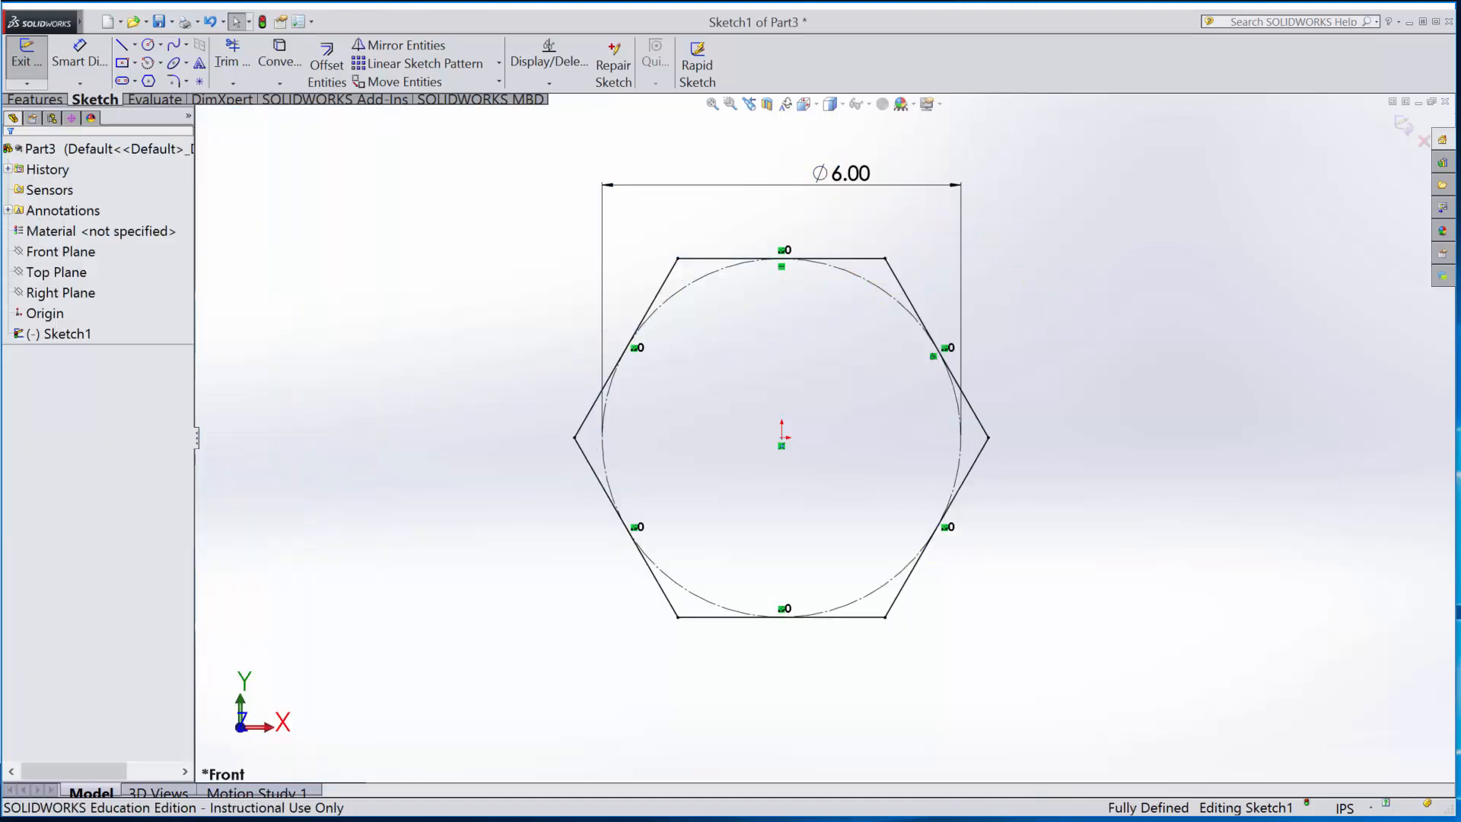
left_click(1404, 129)
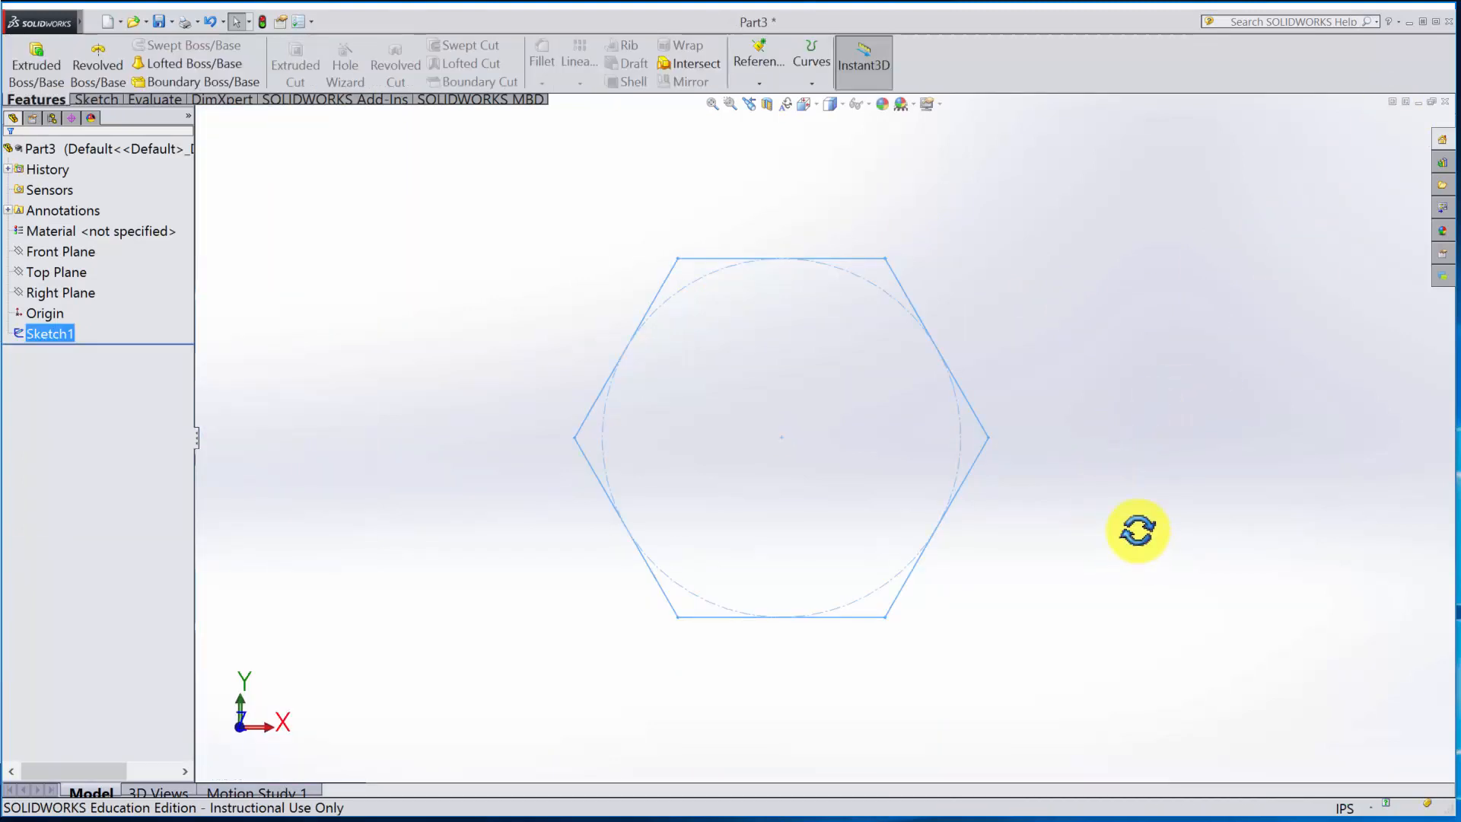
Step: Start a new reference plane with the Front Plane as its first reference
mouse_move(1137, 531)
middle_mouse_down()
mouse_move(1086, 431)
mouse_move(1050, 404)
mouse_move(1059, 346)
mouse_move(1053, 388)
middle_mouse_up()
mouse_move(927, 449)
middle_mouse_down()
mouse_move(929, 464)
mouse_move(952, 417)
middle_mouse_up()
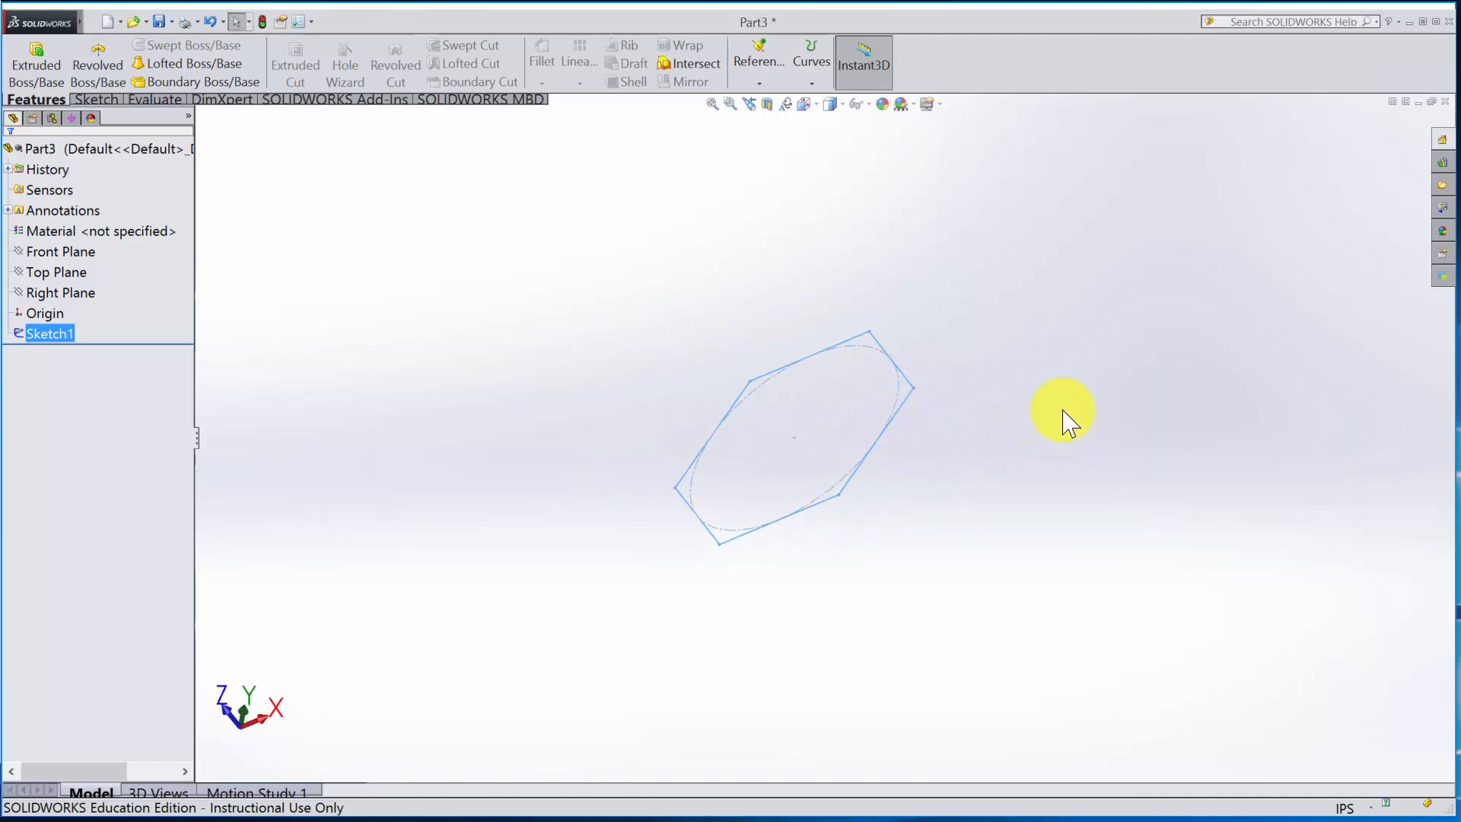
left_click(758, 82)
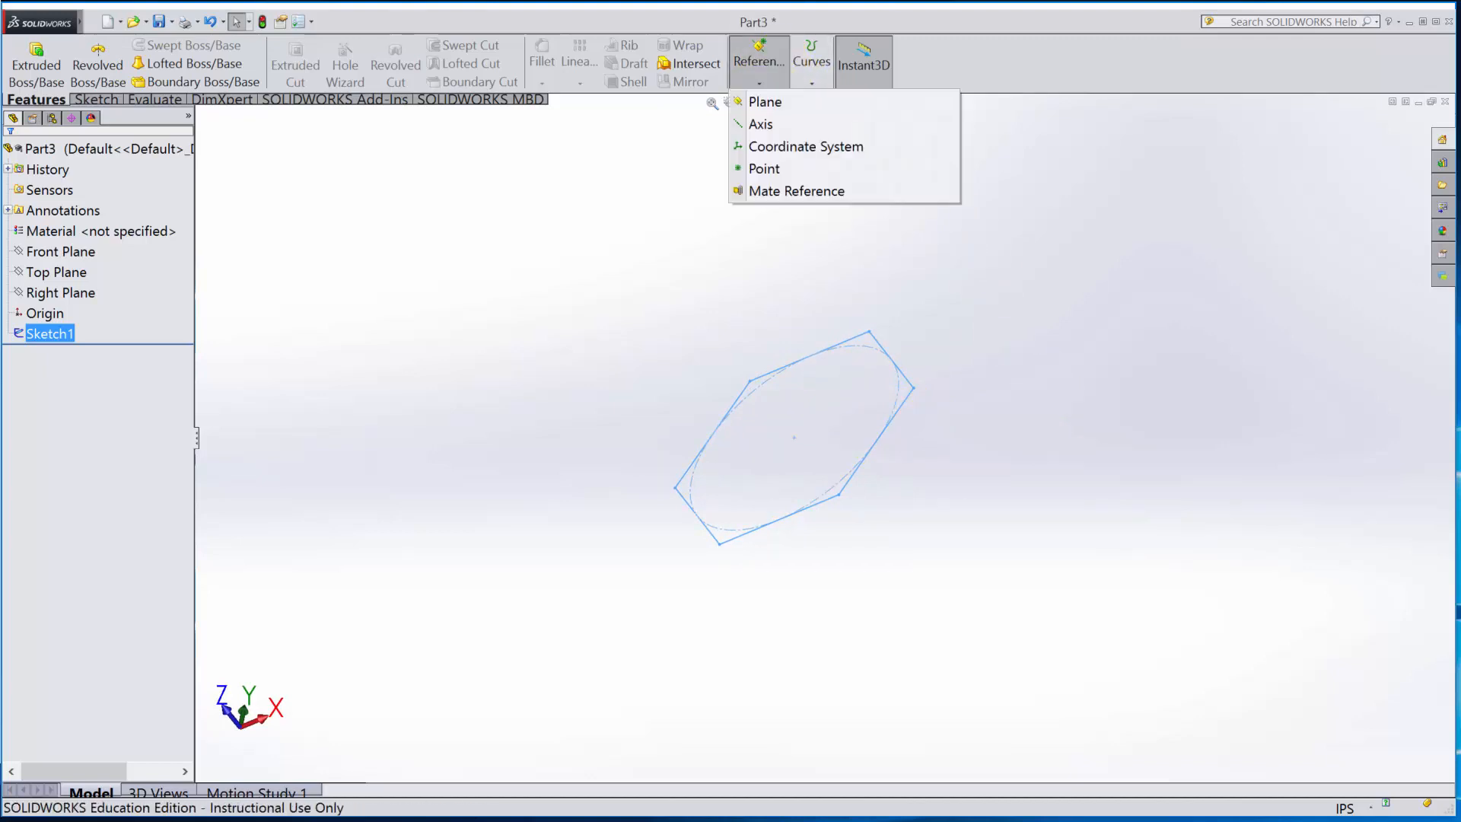
left_click(766, 106)
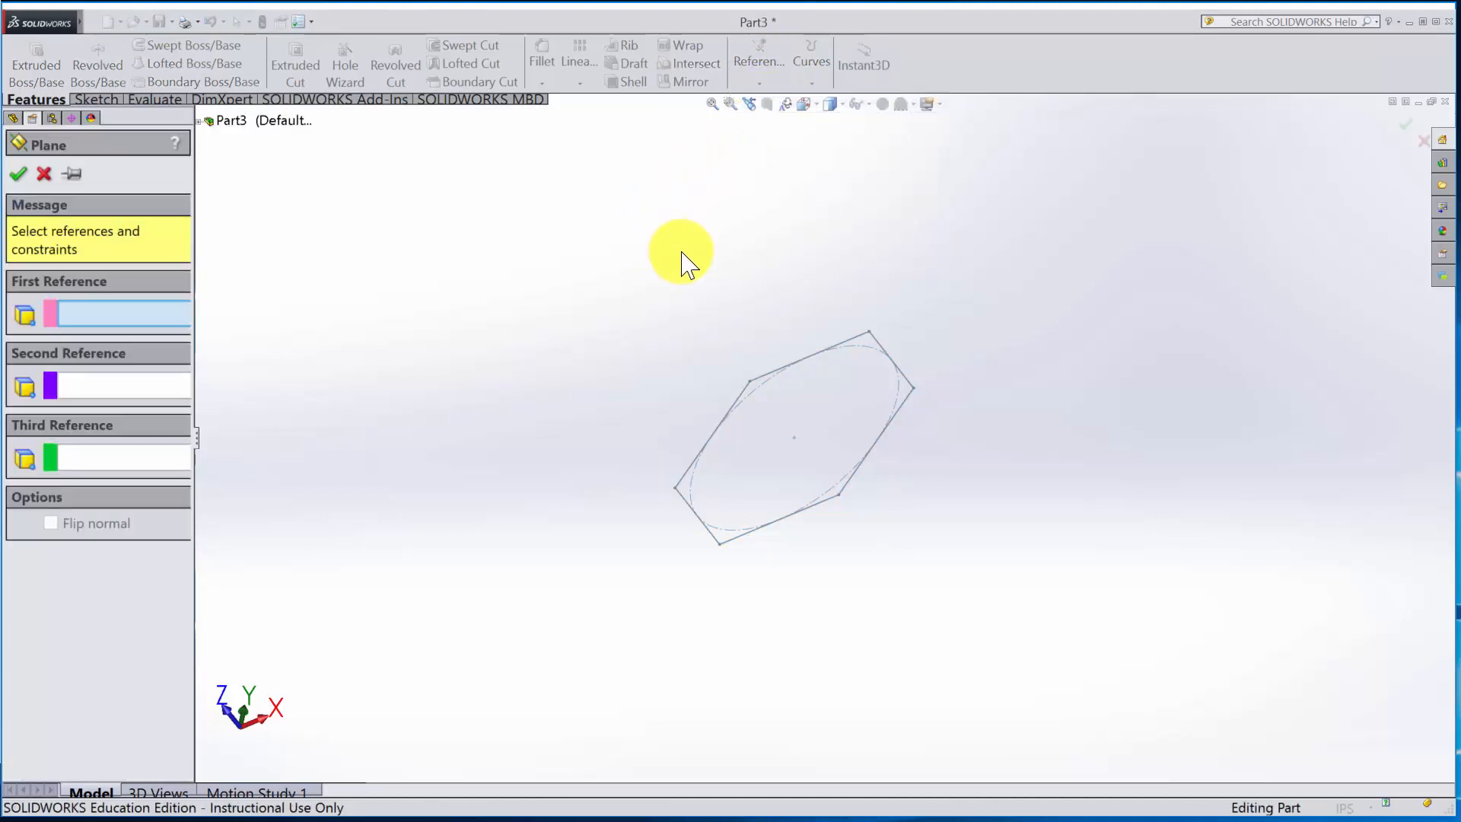
left_click(206, 123)
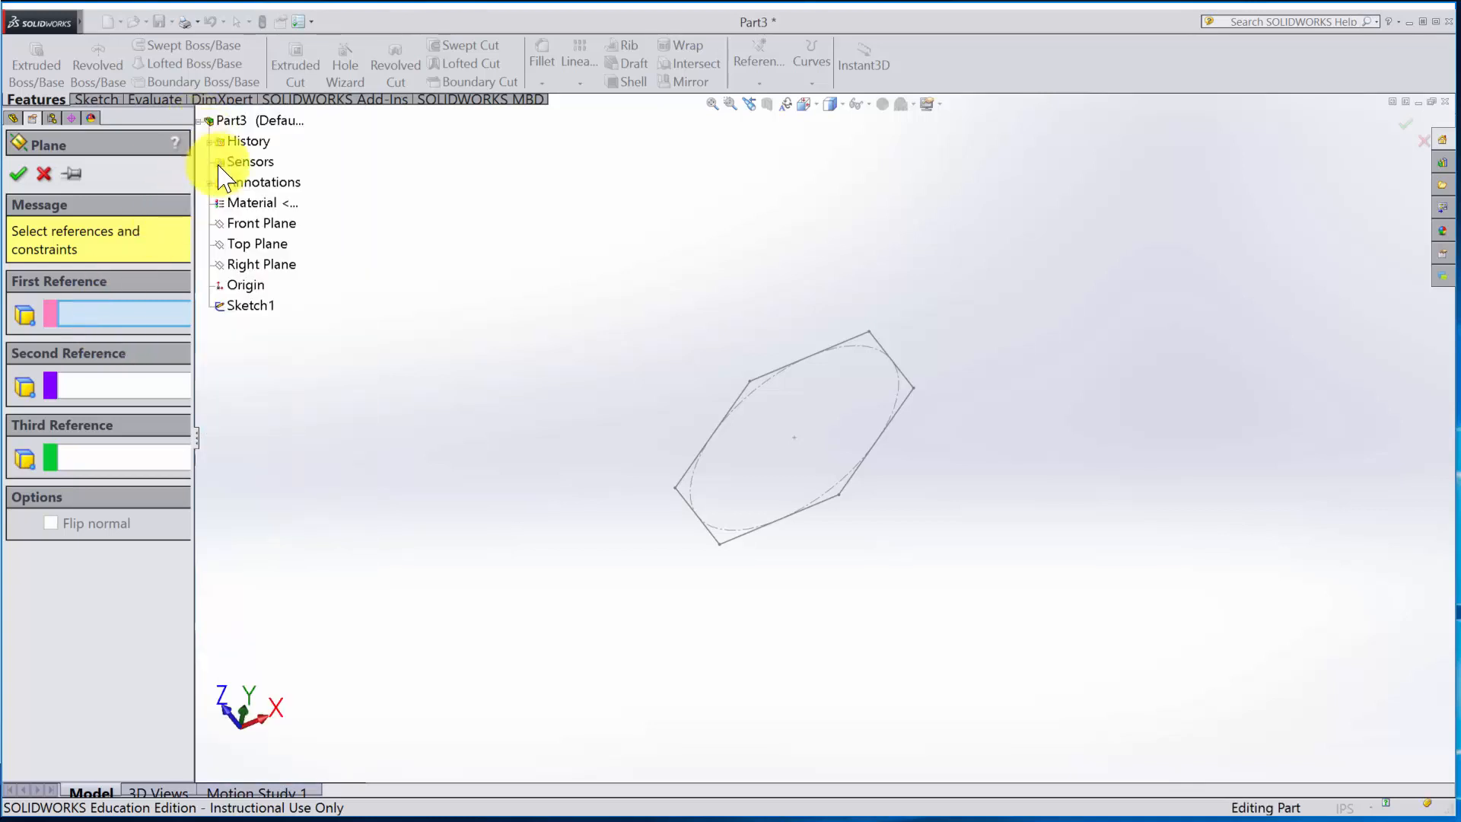
left_click(254, 223)
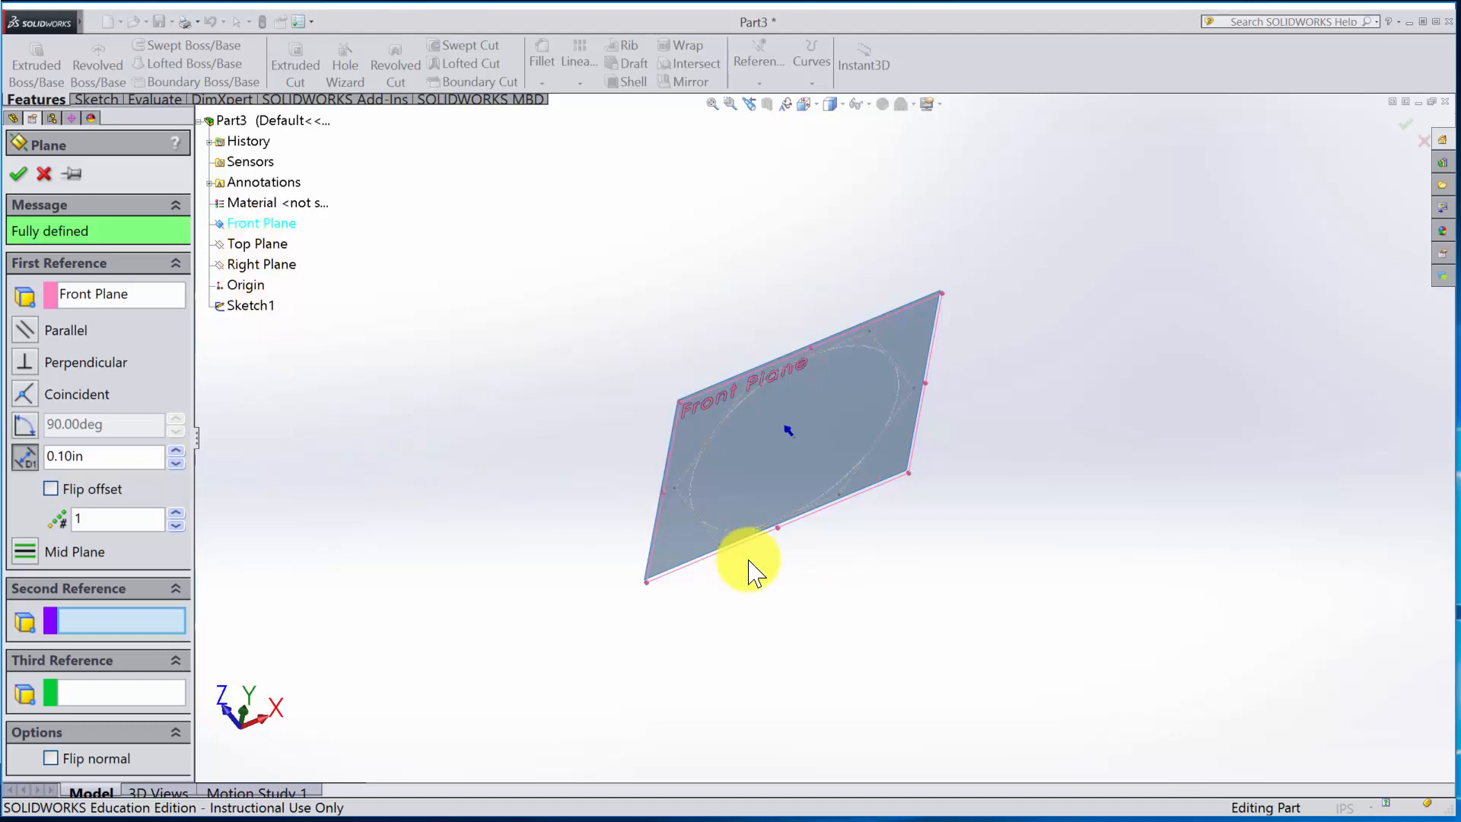
Step: Set the plane's offset distance to 20 in, keep the offset unflipped, and create the plane
middle_click_drag(808, 563, 779, 525)
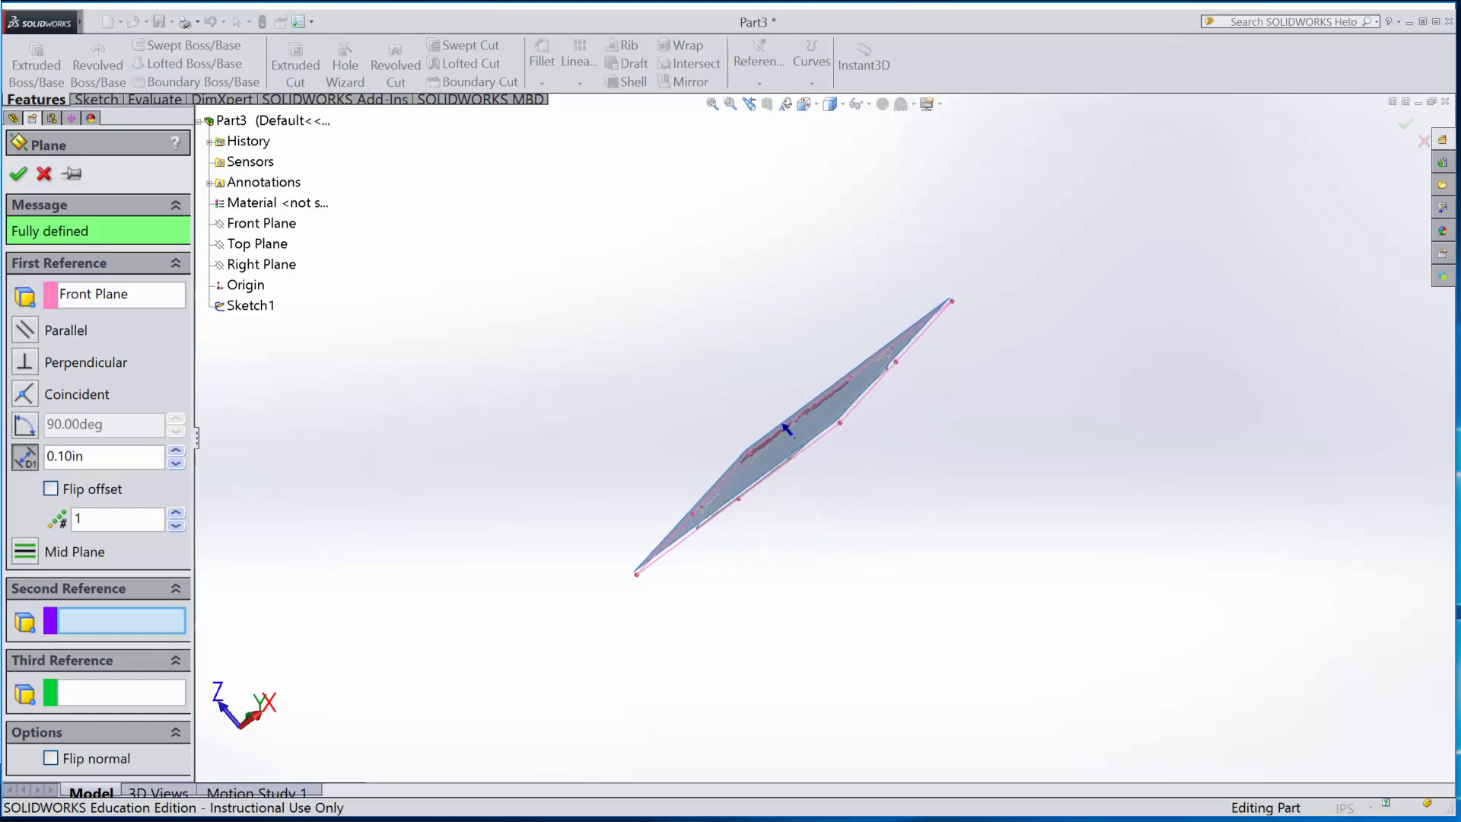
double_click(91, 461)
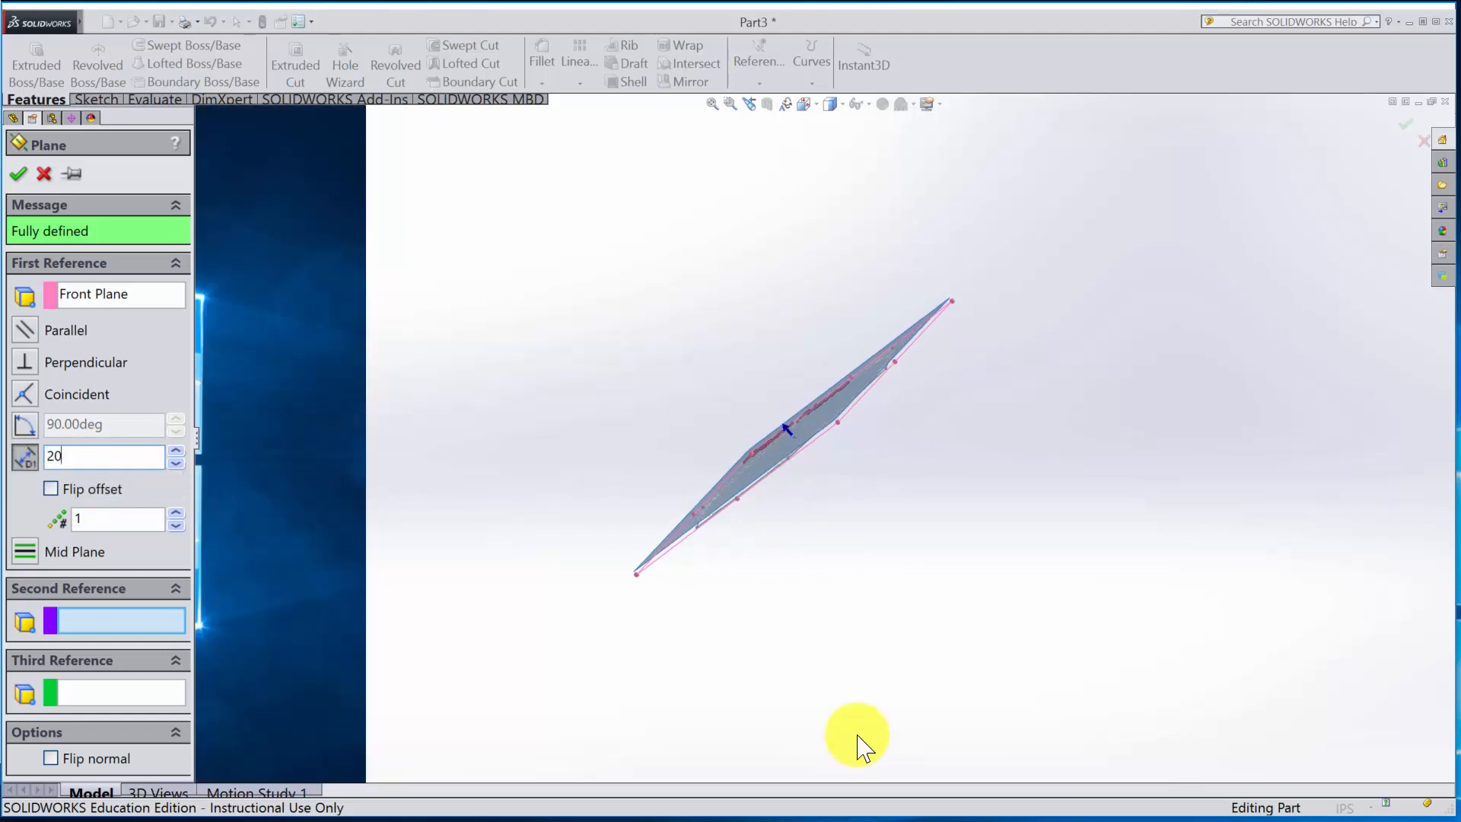
type("20")
key("Return")
left_click(51, 489)
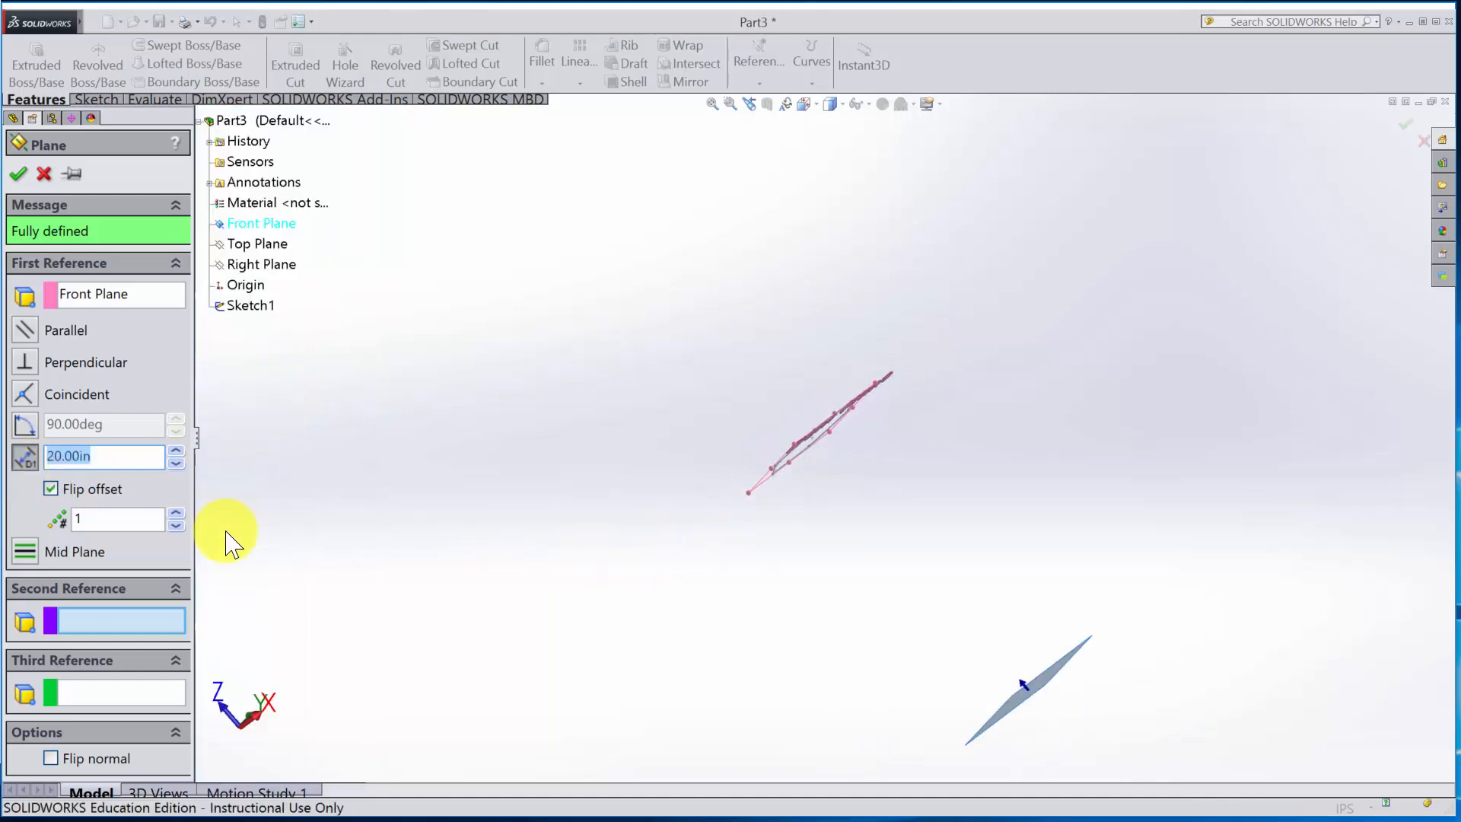
left_click(50, 489)
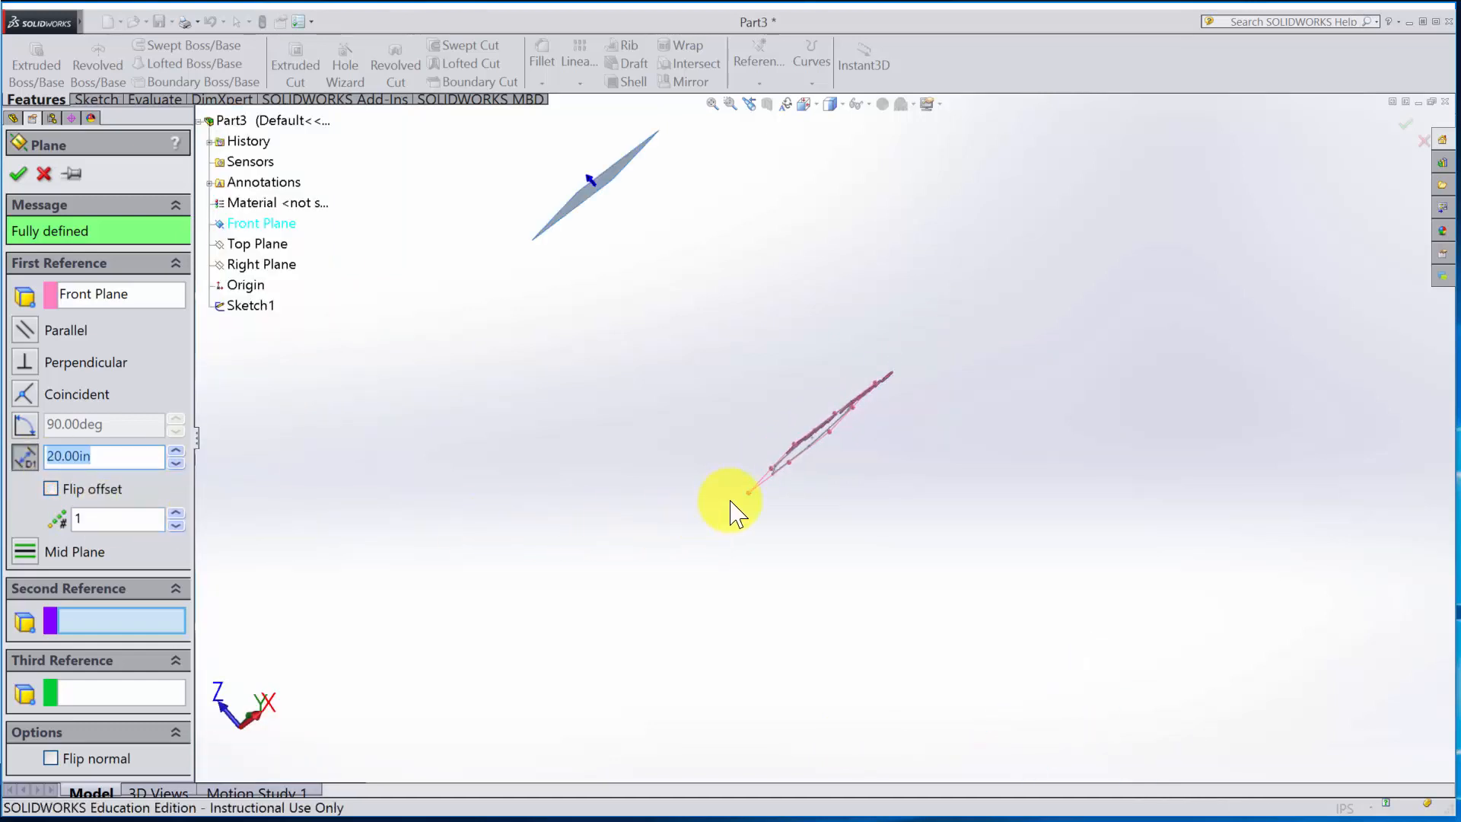
middle_click_drag(750, 479, 785, 502)
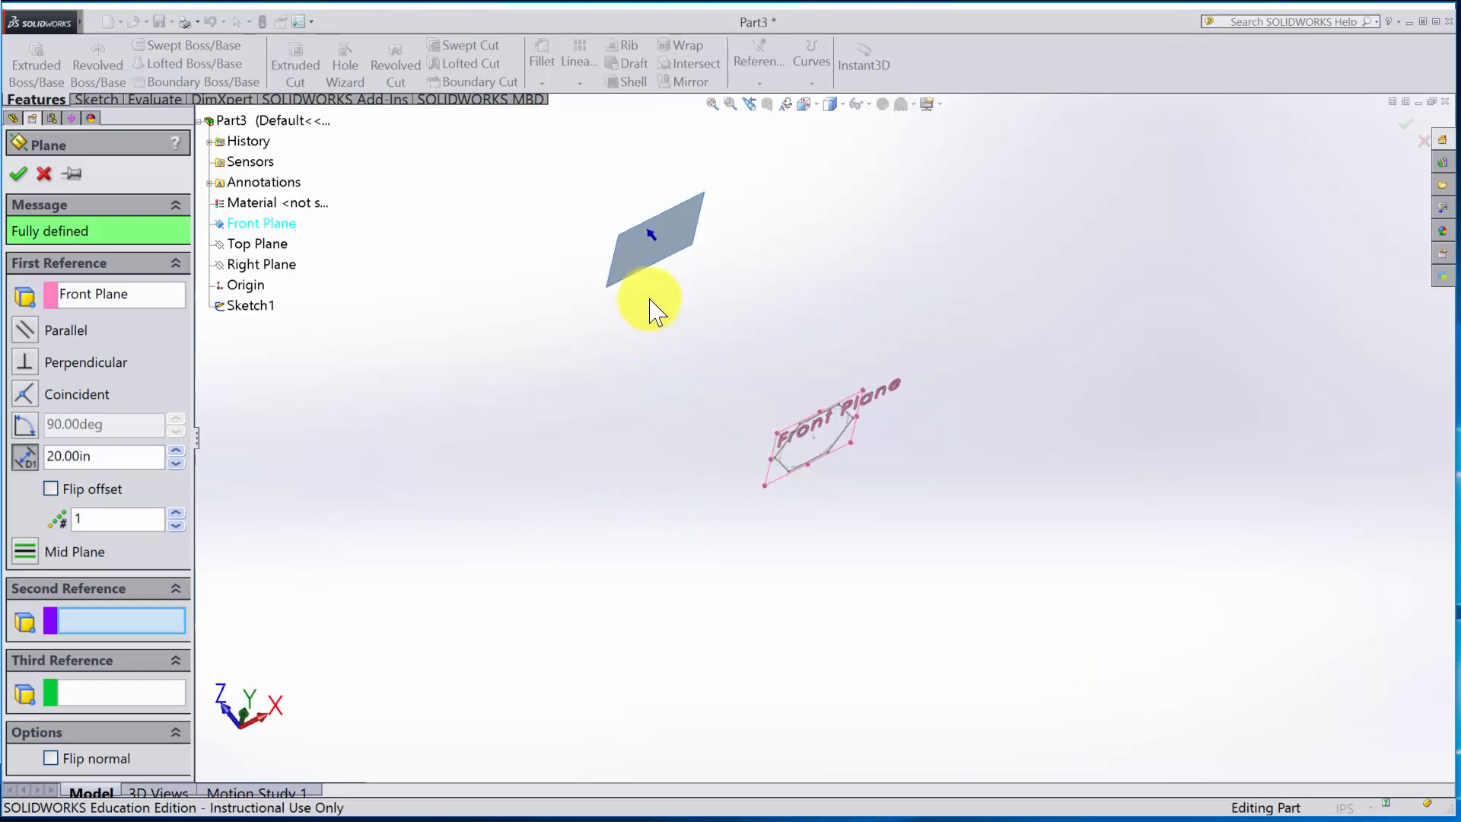
left_click(18, 173)
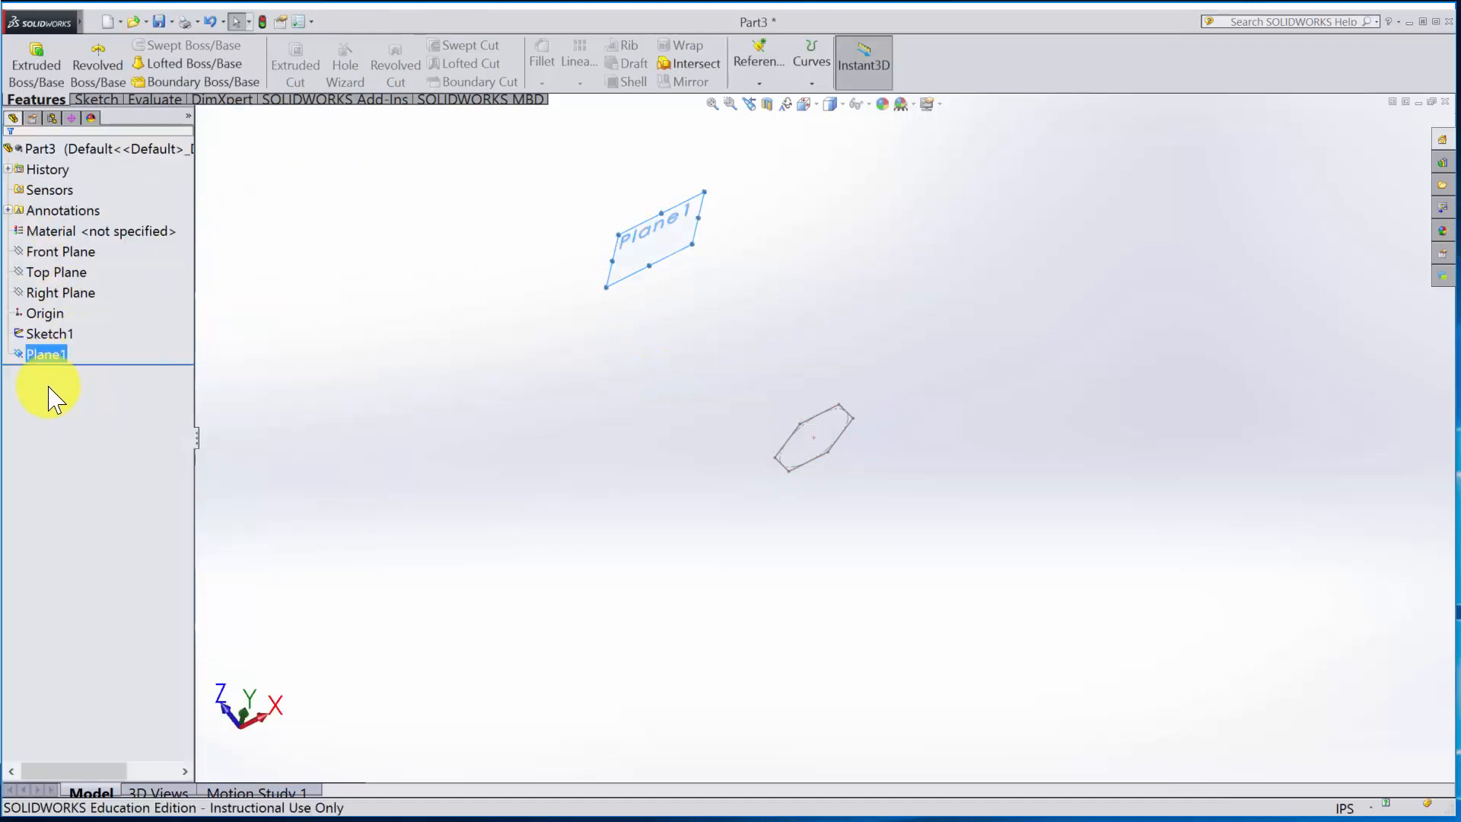
Step: Open a new sketch on the offset plane
left_click(47, 355)
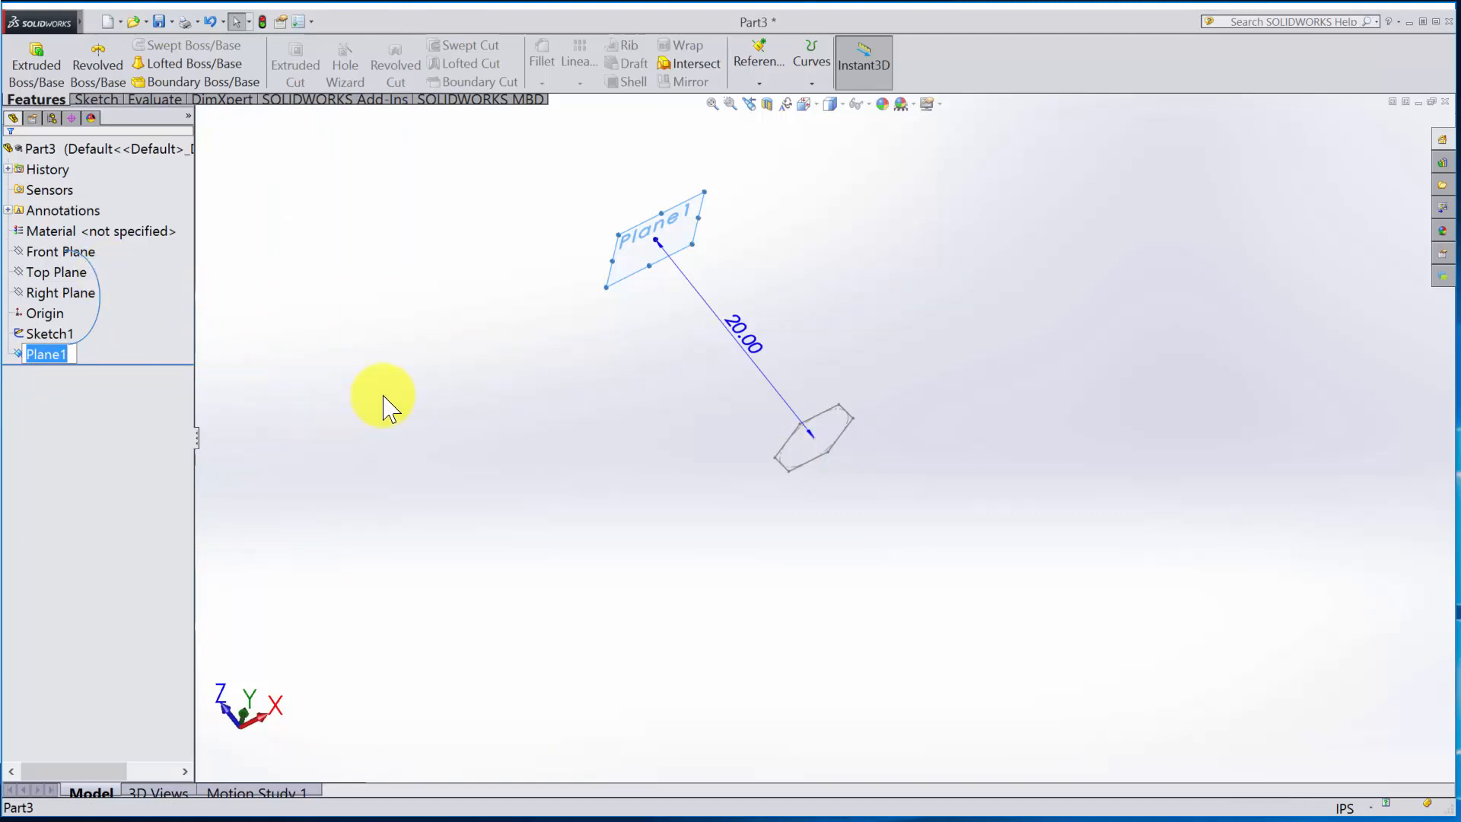
left_click(51, 415)
right_click(47, 356)
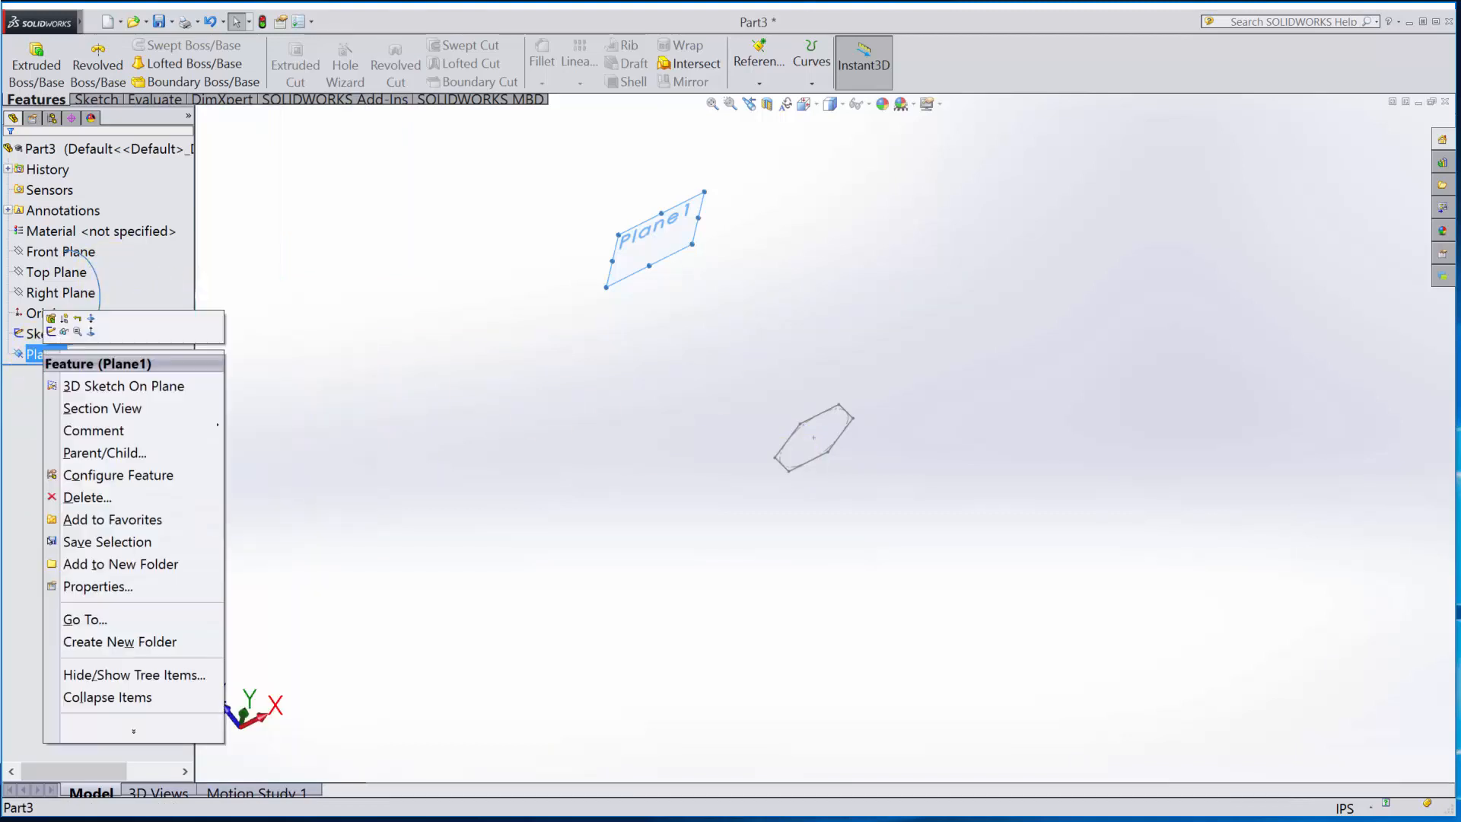
left_click(51, 331)
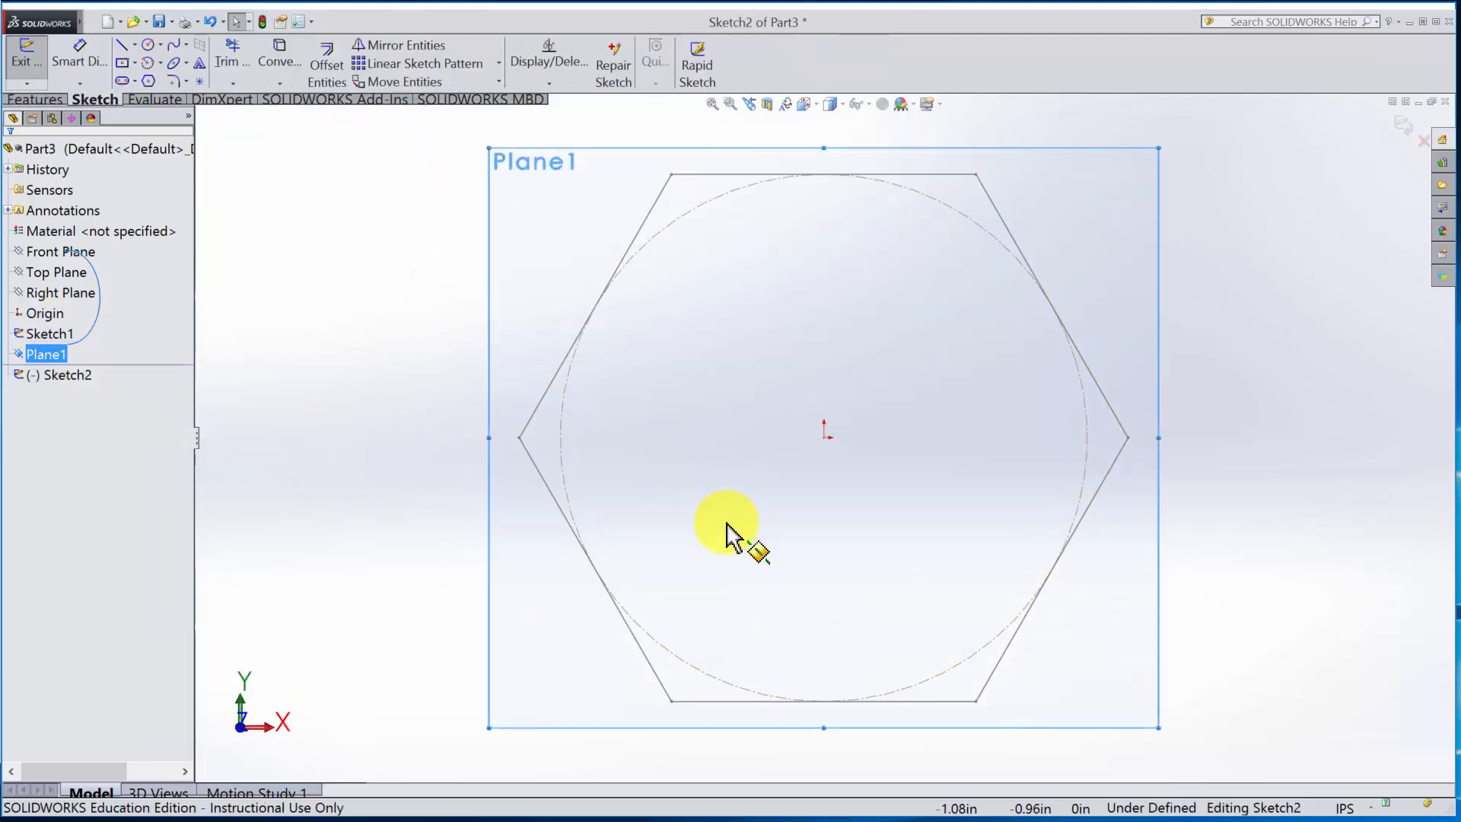
Step: Sketch a 12-sided polygon centred on the origin, with an inscribed circle about 12.4 in in diameter
left_click(148, 80)
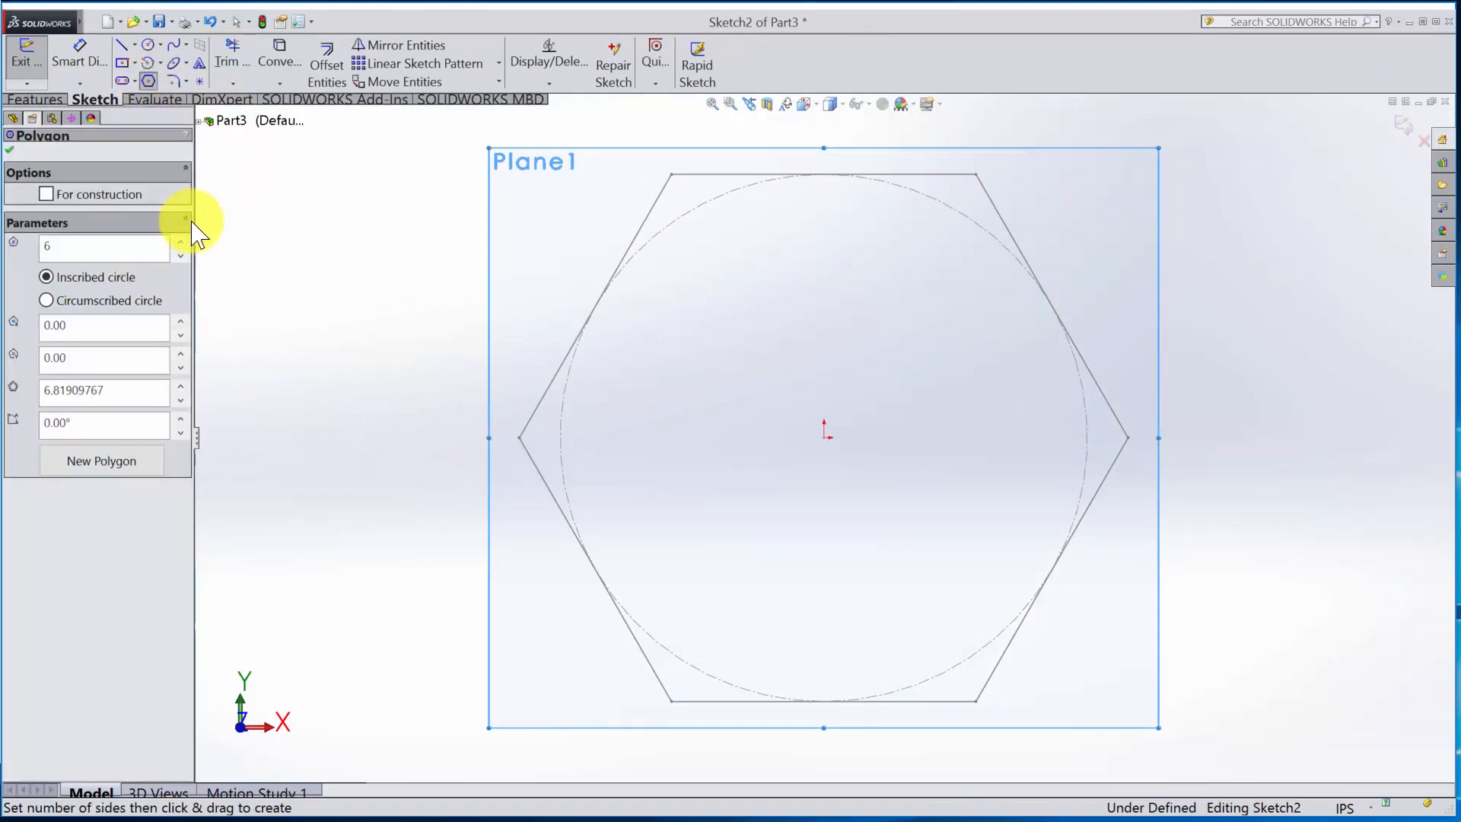
left_click_drag(114, 250, 30, 255)
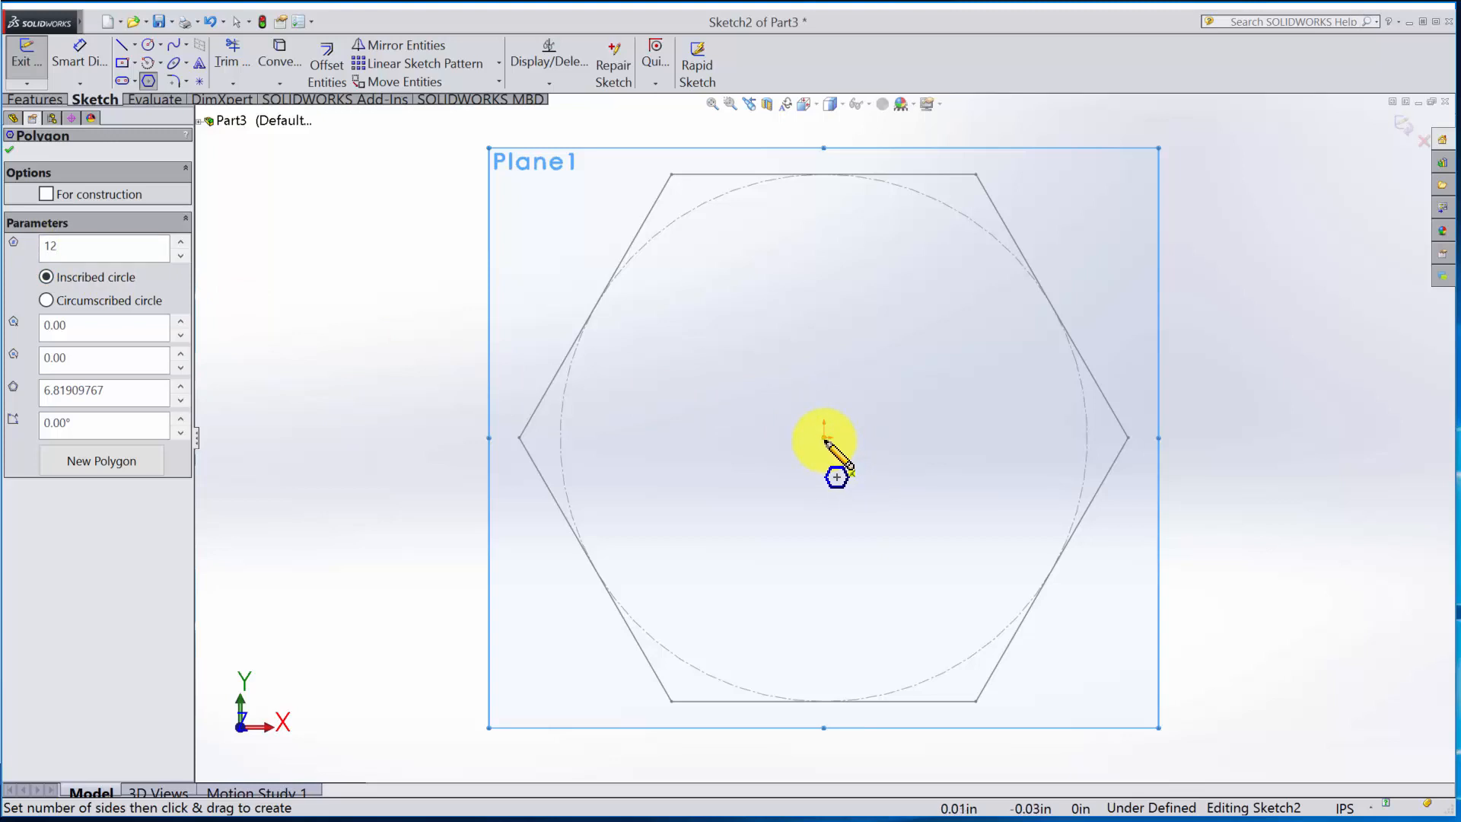
mouse_move(825, 439)
left_mouse_down()
mouse_move(905, 542)
mouse_move(1003, 621)
mouse_move(1134, 684)
left_mouse_up()
scroll(1097, 661, "up", 2)
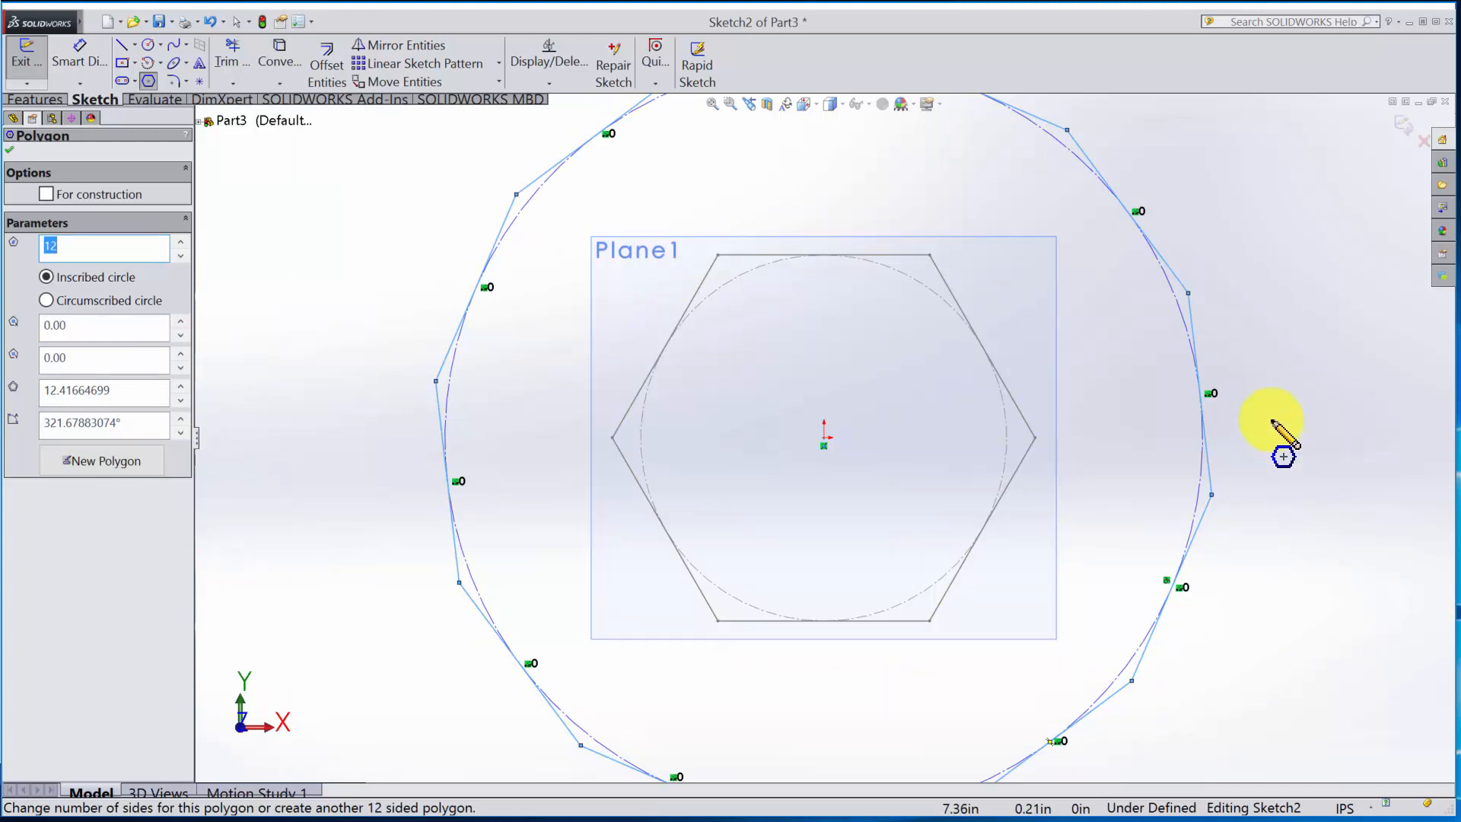
Step: Dimension the 12-sided polygon's inscribed construction circle with a diameter of 12 in
left_click(79, 59)
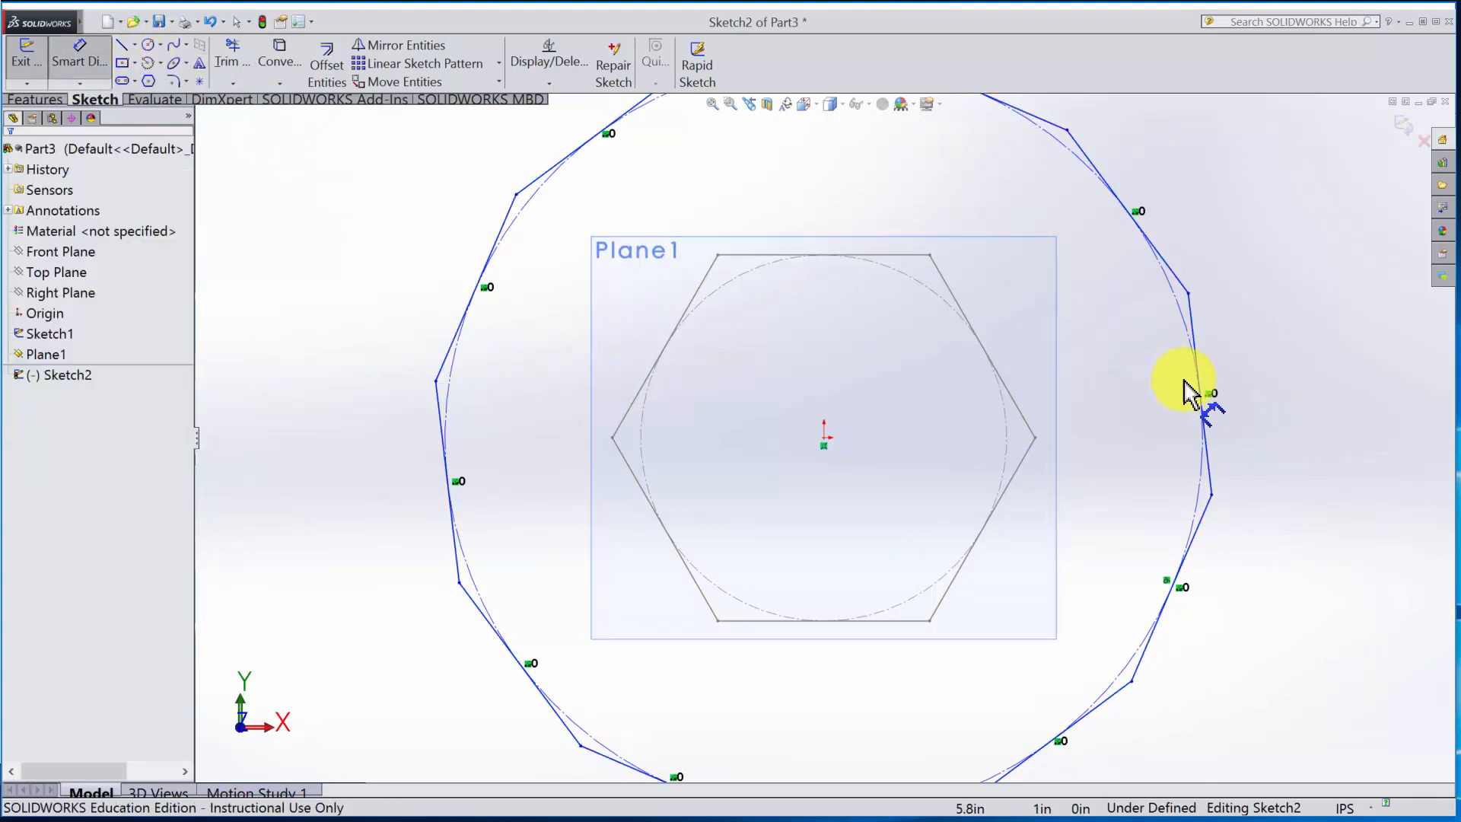
left_click(1187, 338)
left_click(1149, 380)
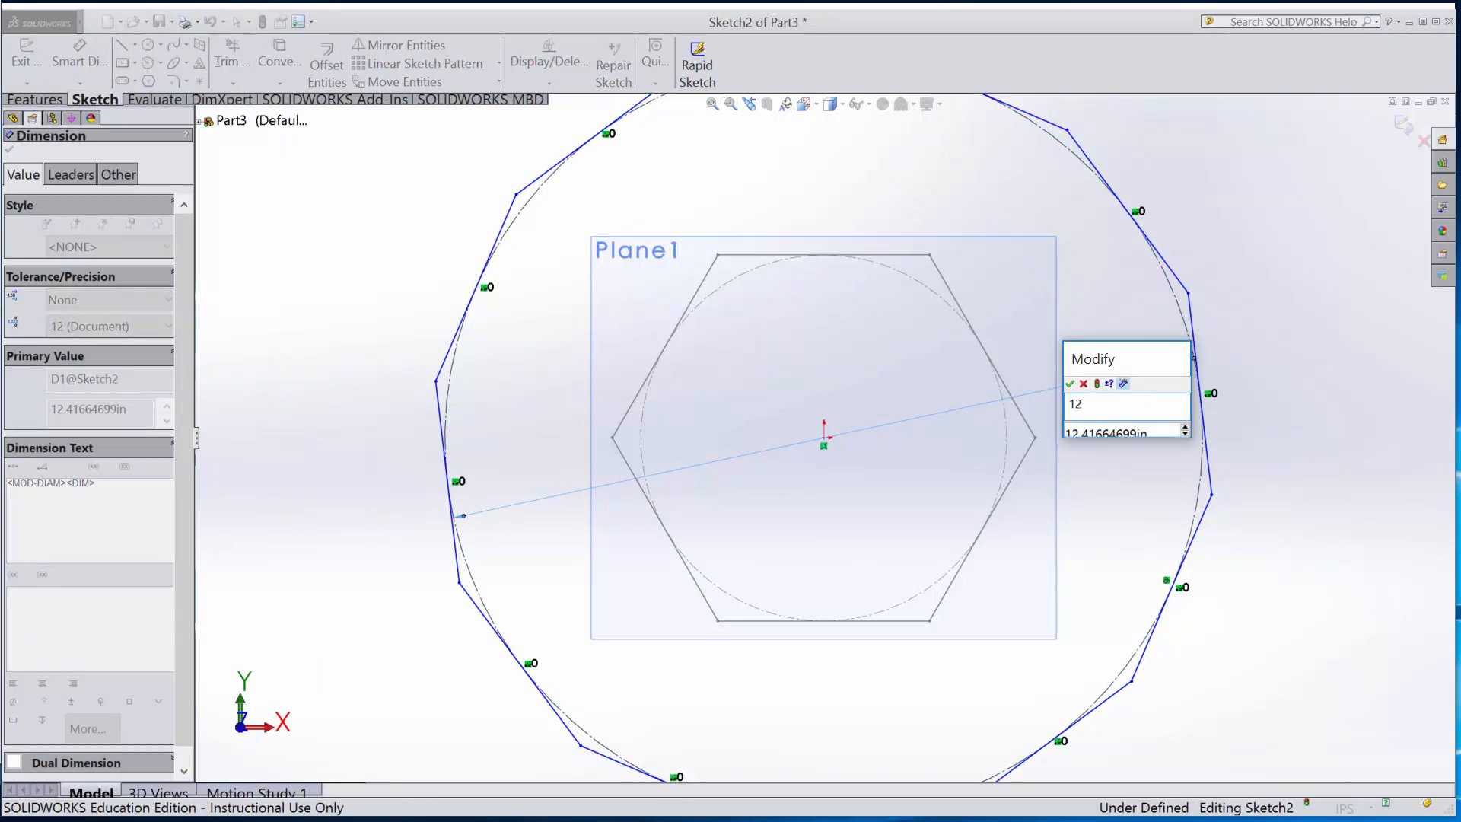
key("Return")
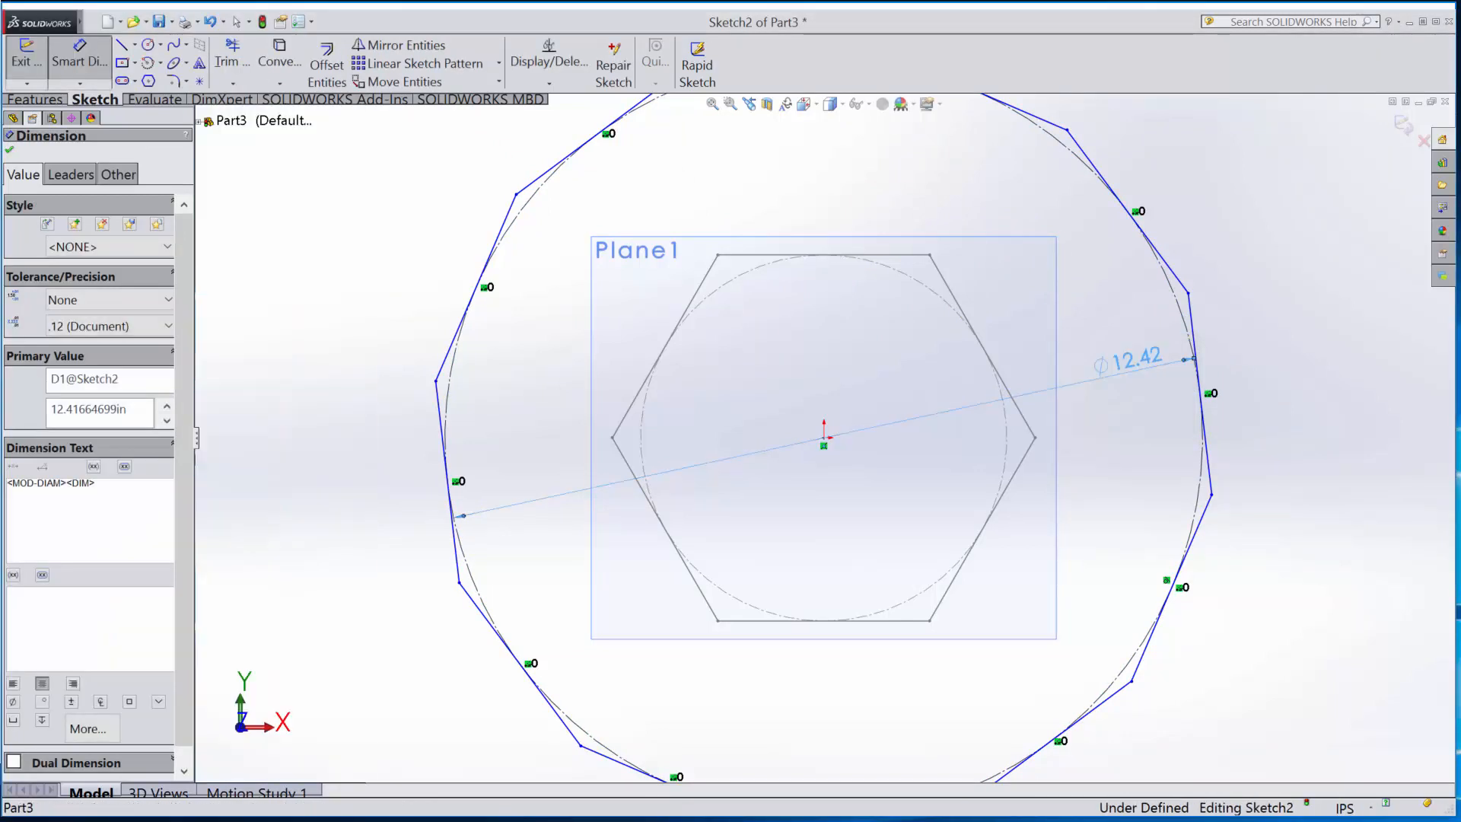
double_click(1129, 359)
key("Return")
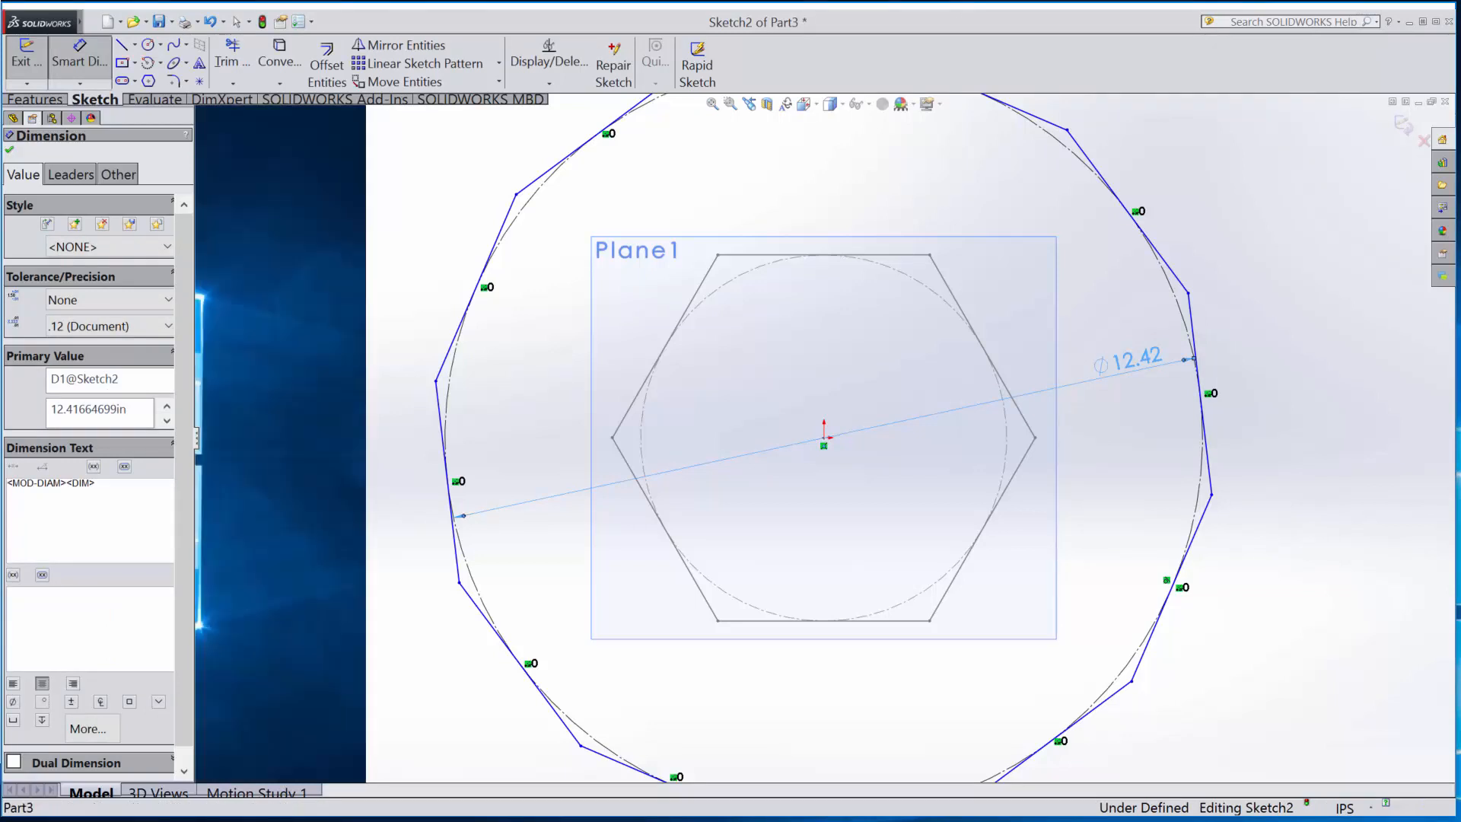
double_click(1129, 359)
key("Tab")
type("125")
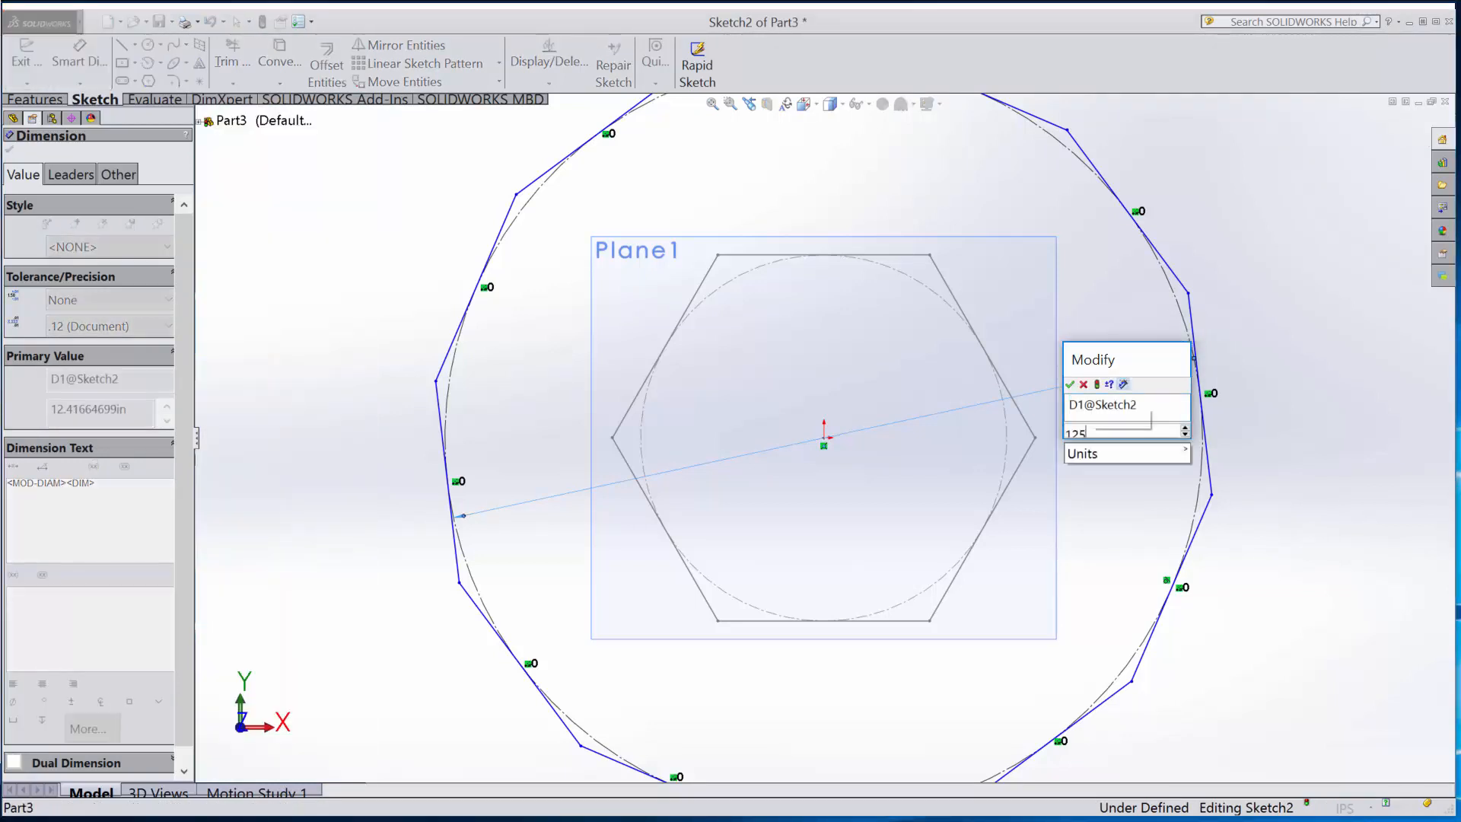
key("Return")
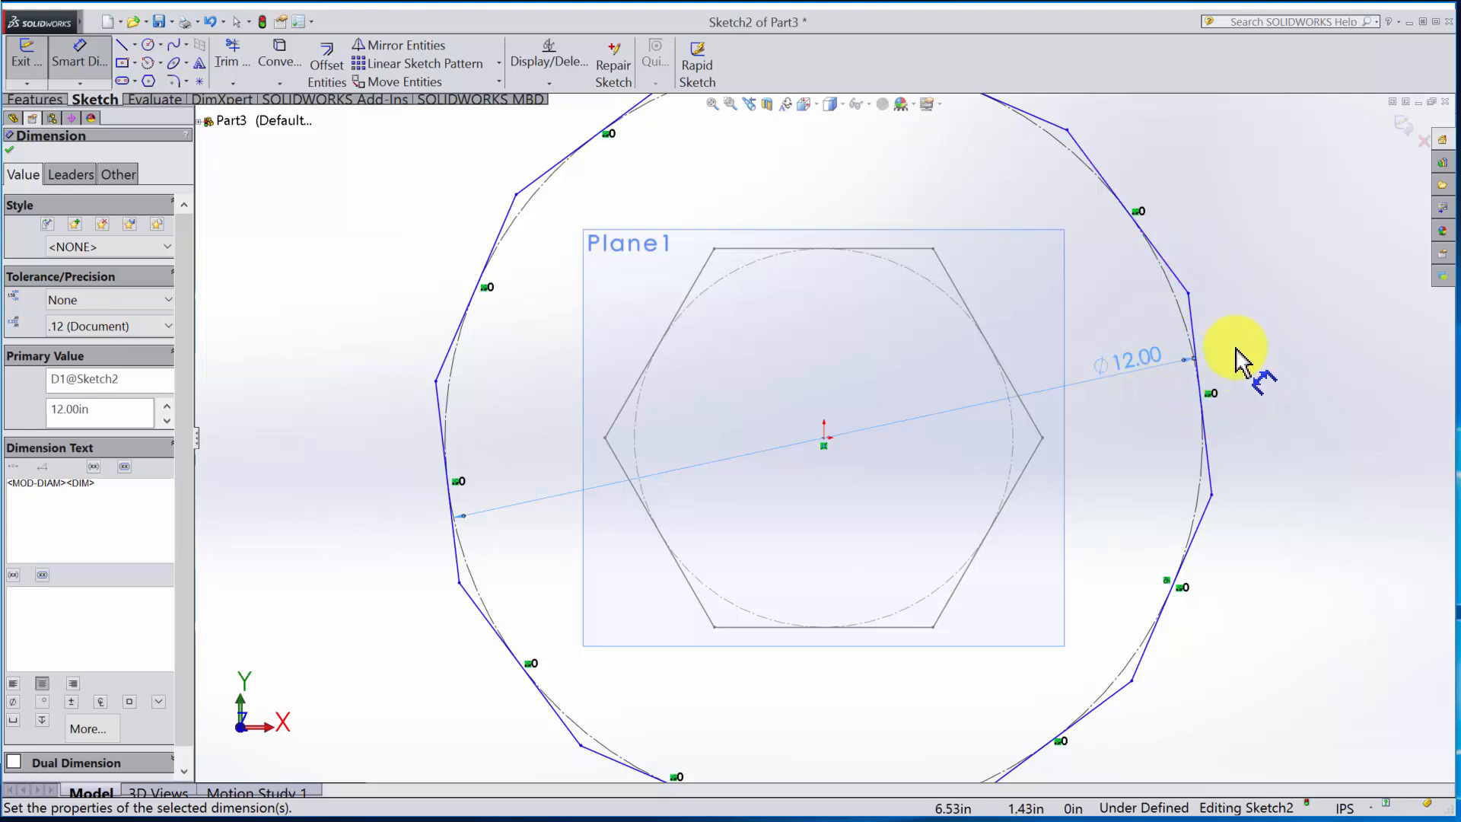
key("f")
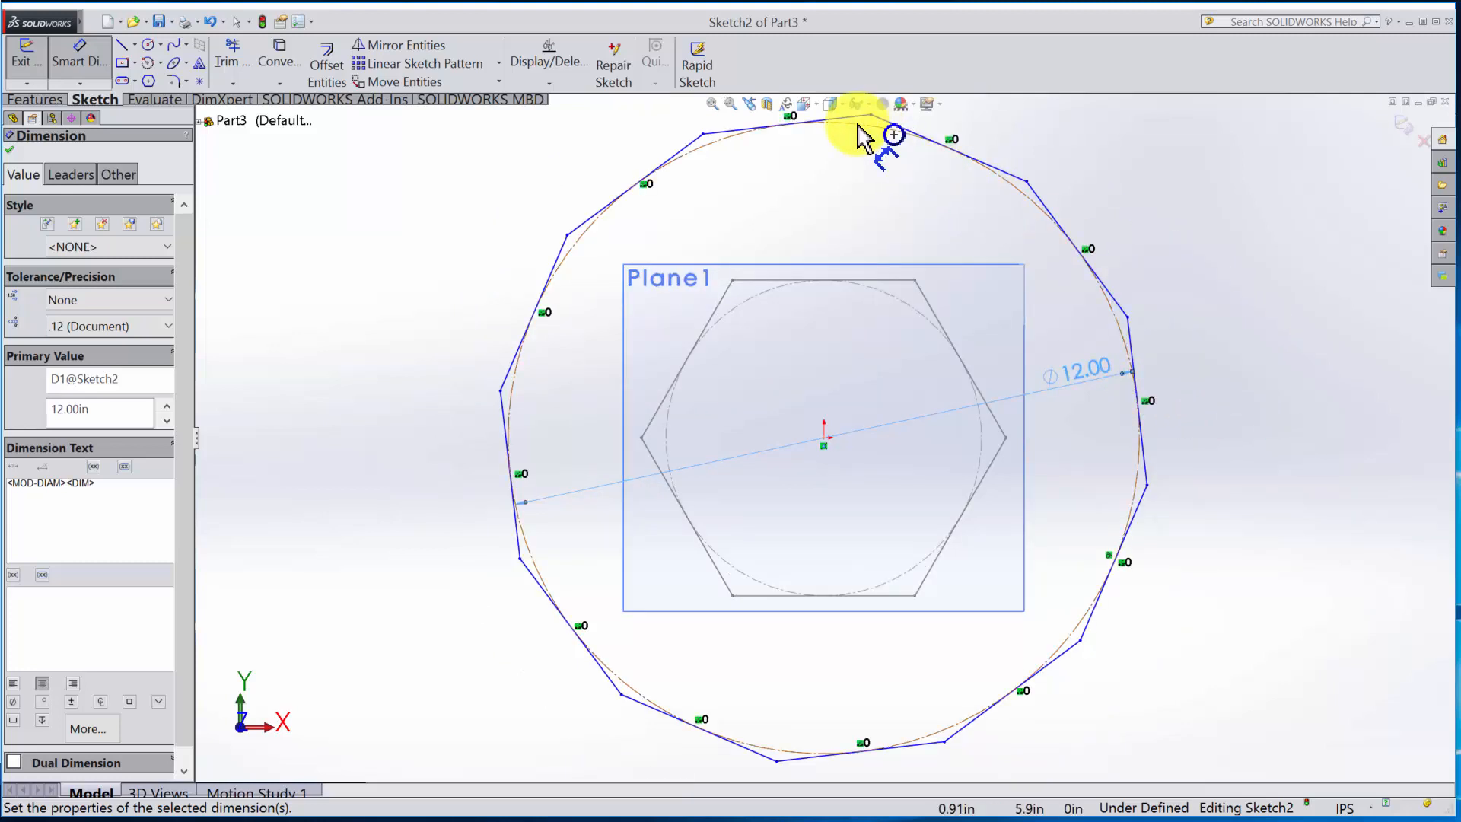
key("Escape")
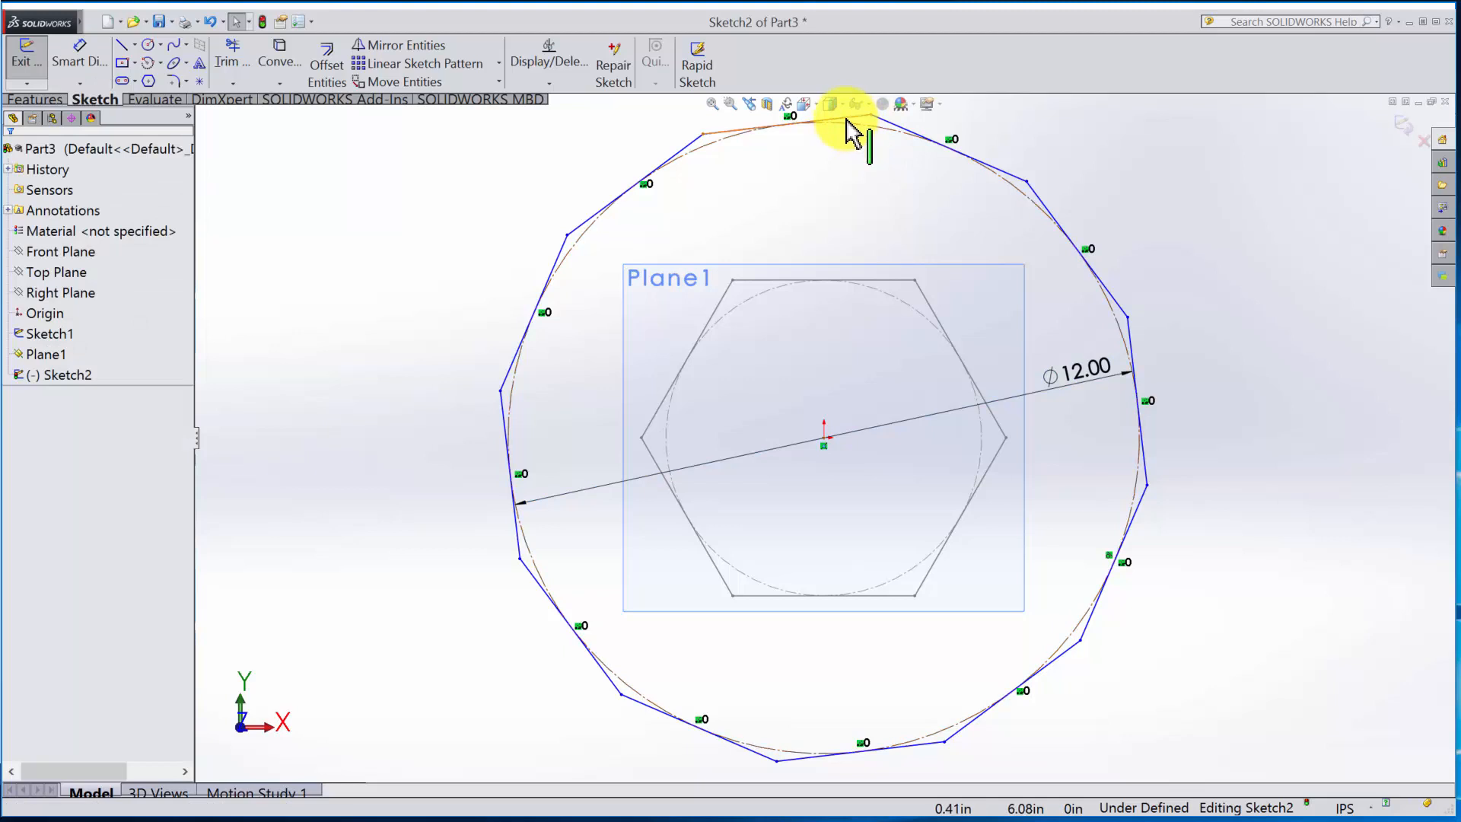
Step: Make the 12-sided polygon's upper edge horizontal and exit the sketch
left_click(847, 120)
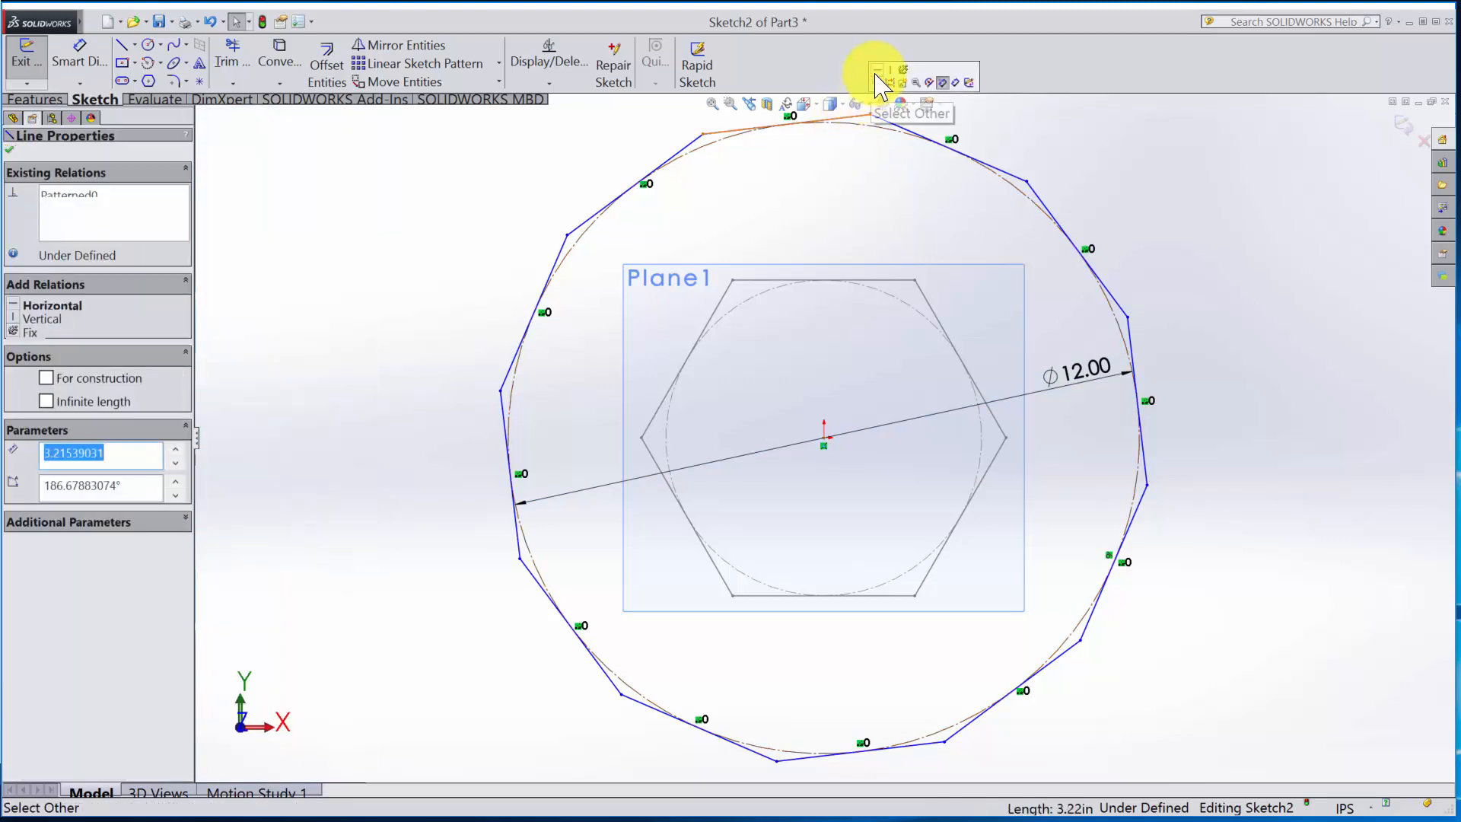
left_click(878, 70)
left_click(1248, 362)
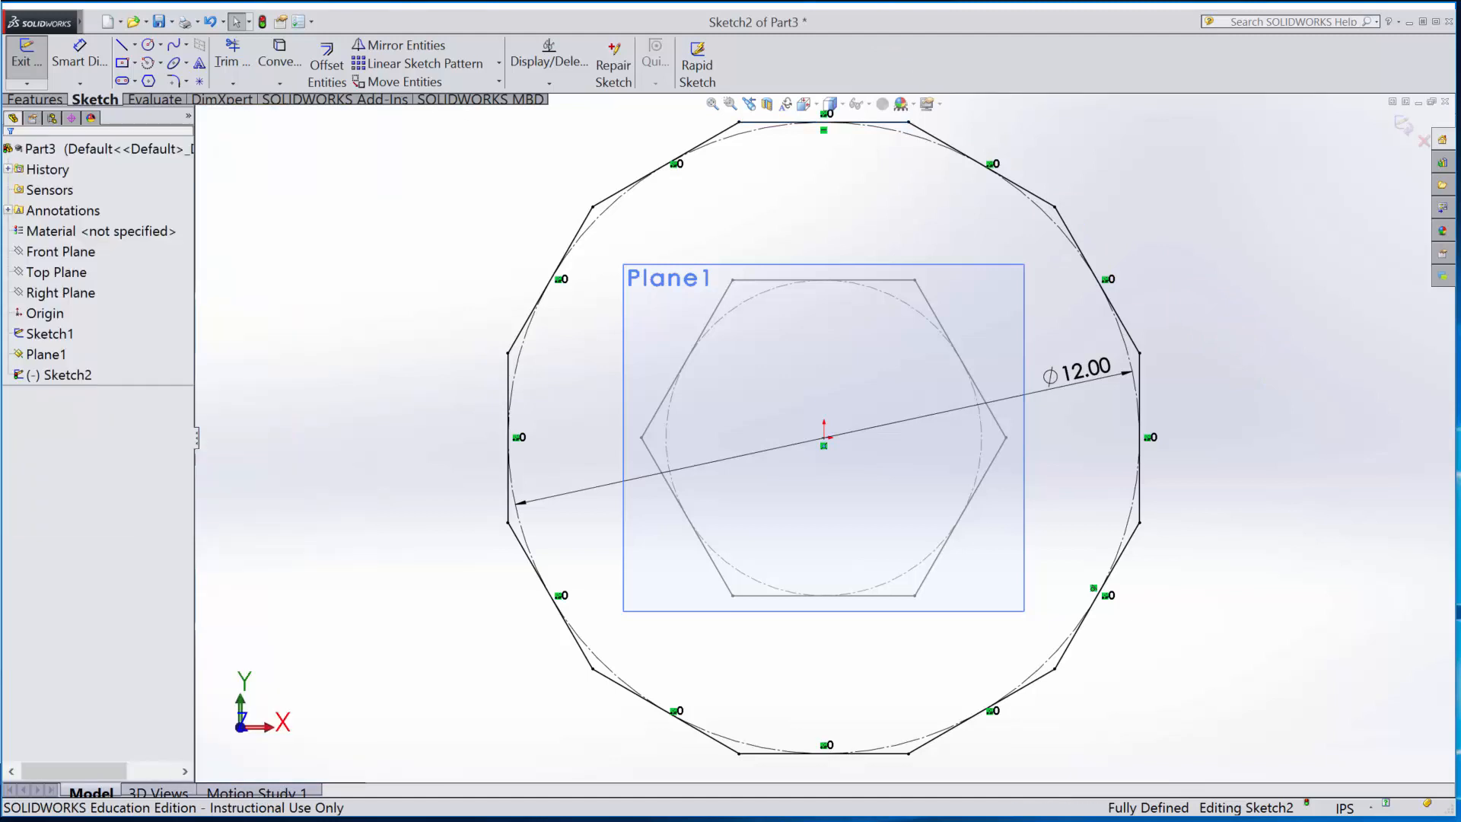
left_click(1407, 126)
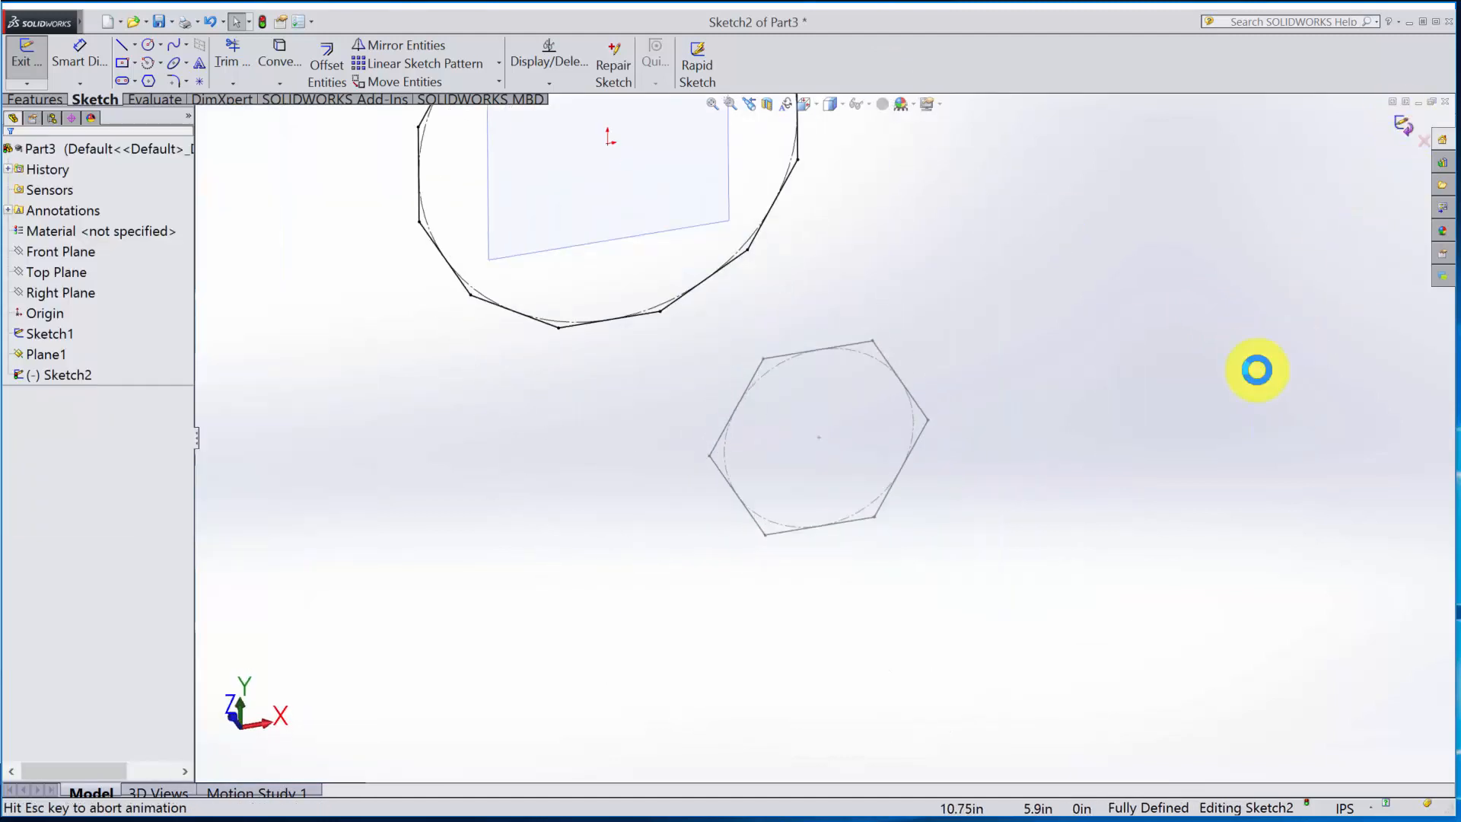
Step: Loft a solid between the hexagon sketch and the 12-sided polygon sketch
mouse_move(904, 554)
middle_mouse_down()
mouse_move(858, 466)
mouse_move(756, 496)
mouse_move(819, 610)
mouse_move(832, 578)
mouse_move(848, 598)
middle_mouse_up()
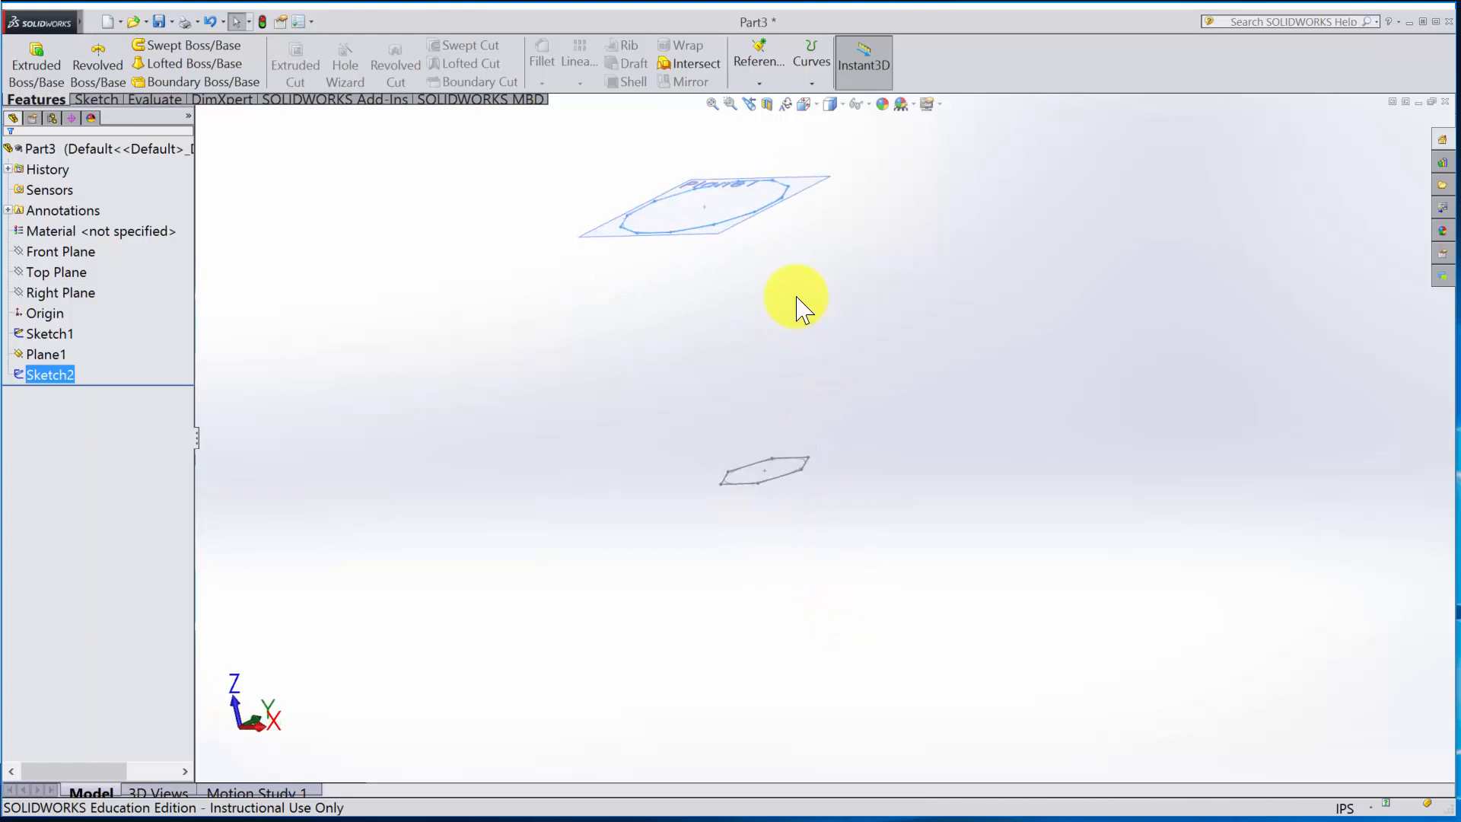
mouse_move(796, 298)
middle_mouse_down()
mouse_move(835, 343)
mouse_move(849, 493)
mouse_move(761, 483)
middle_mouse_up()
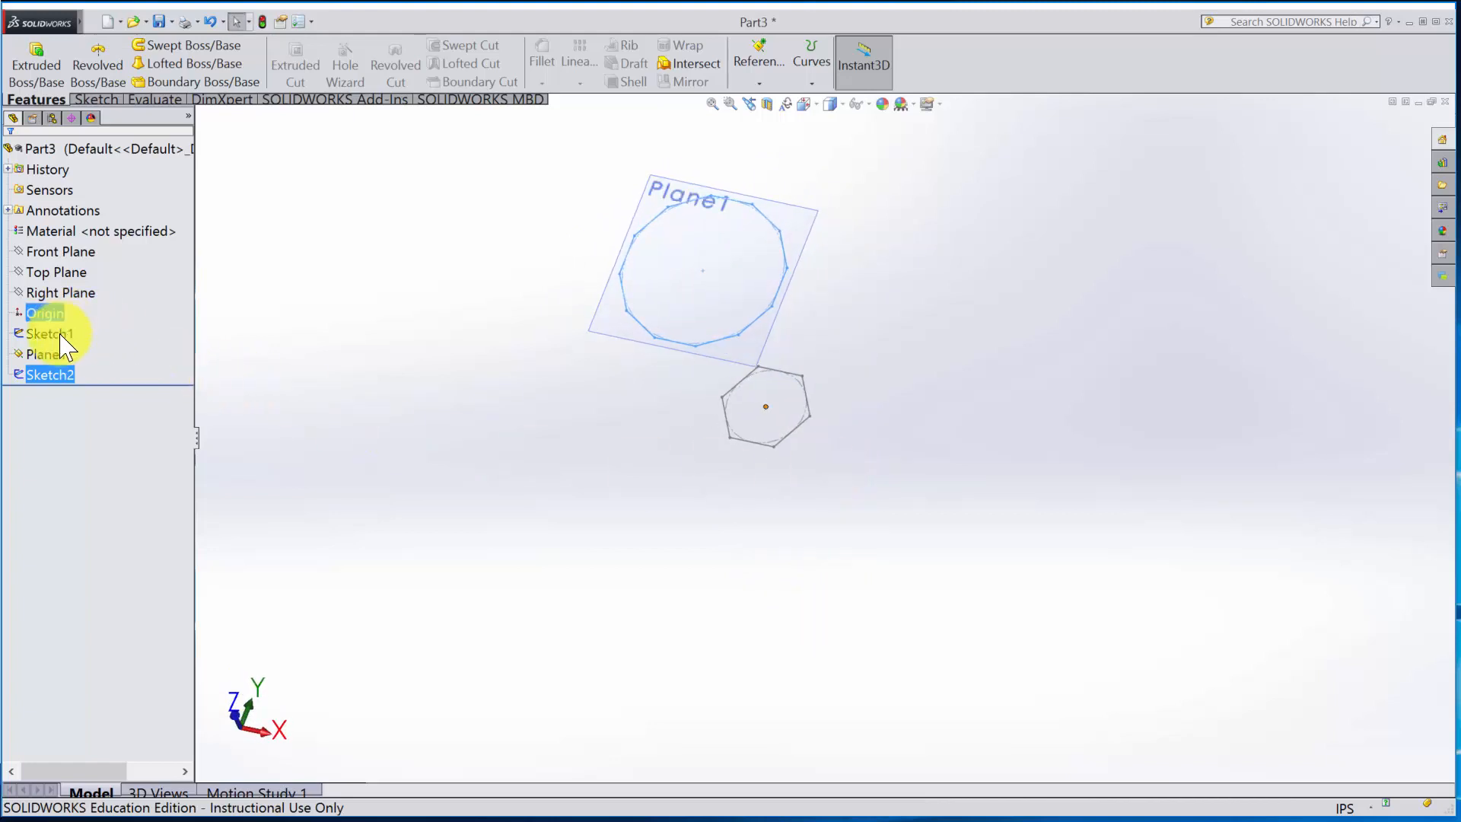
left_click(61, 335)
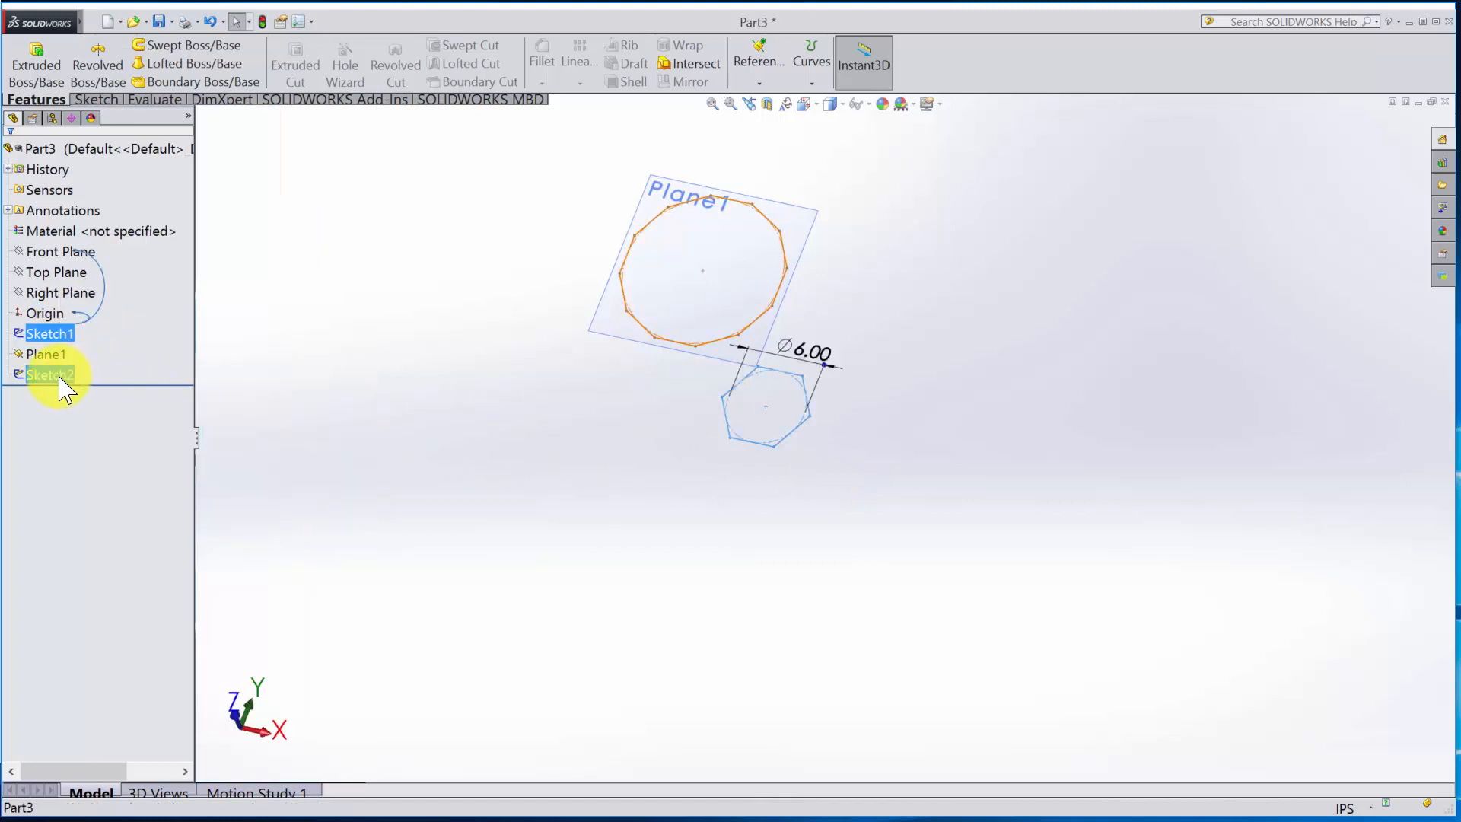
left_click(60, 378, "ctrl")
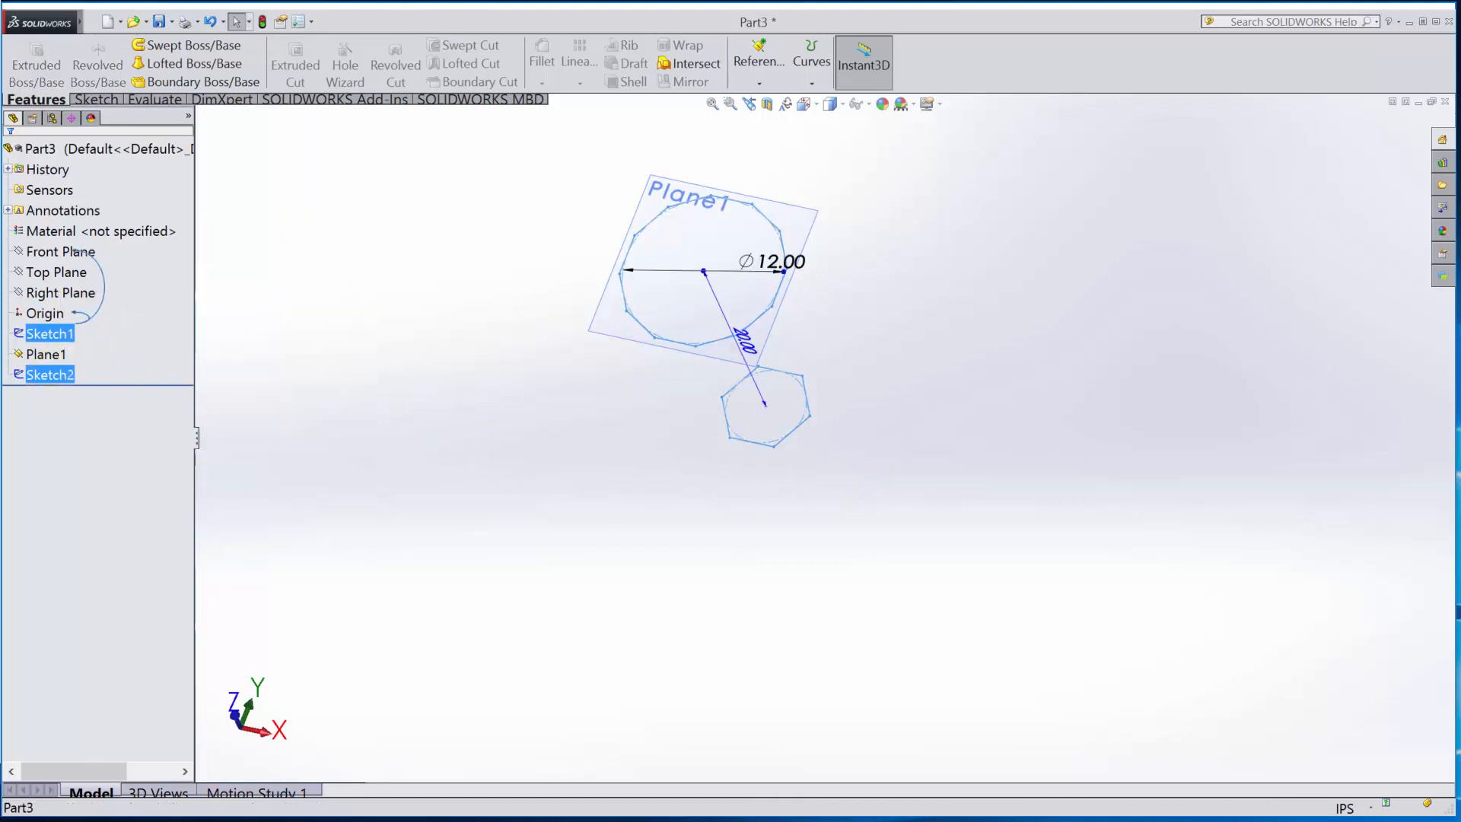
left_click(192, 63)
middle_click_drag(619, 538, 750, 392)
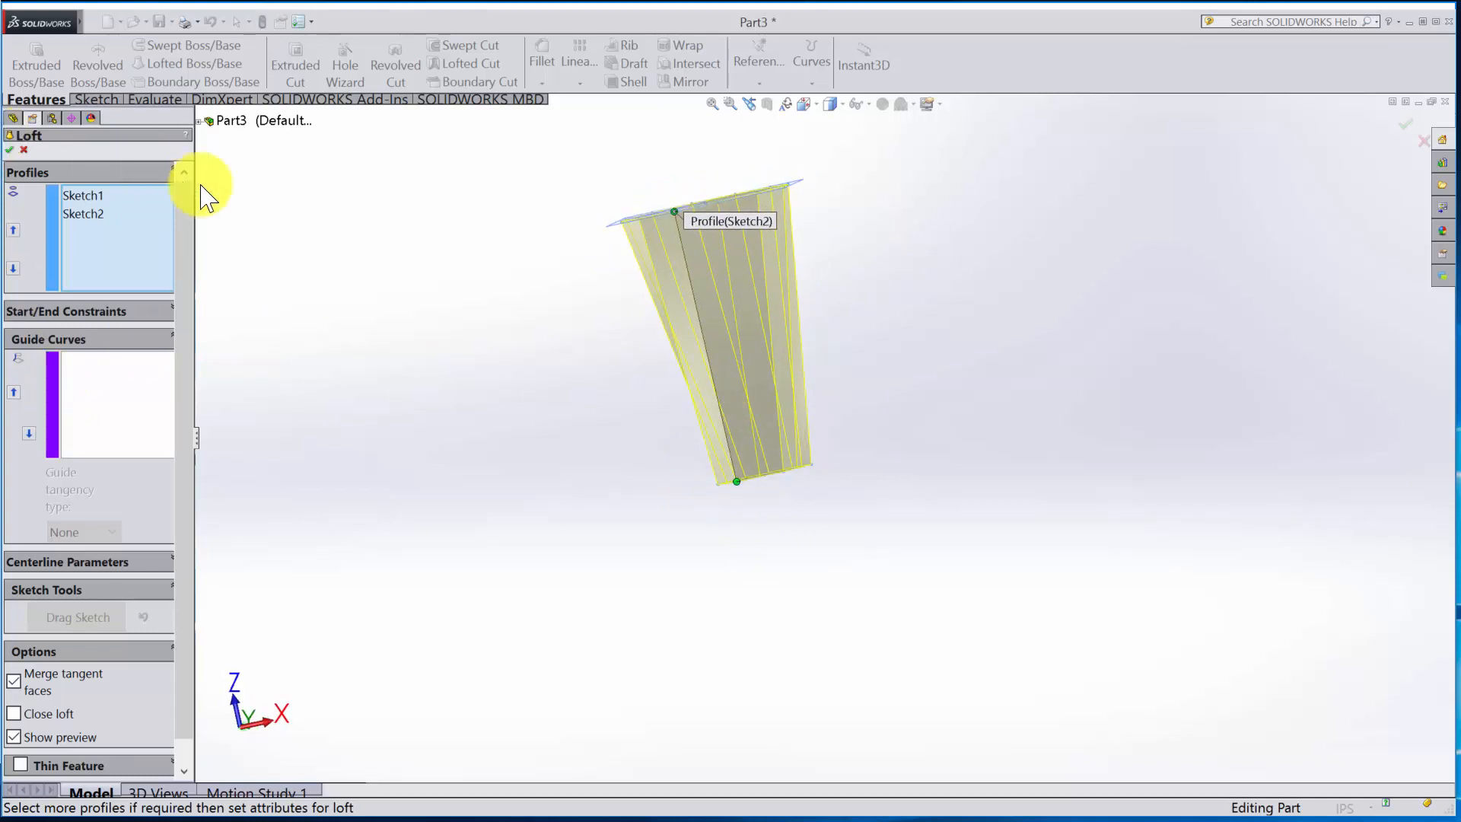
left_click(10, 150)
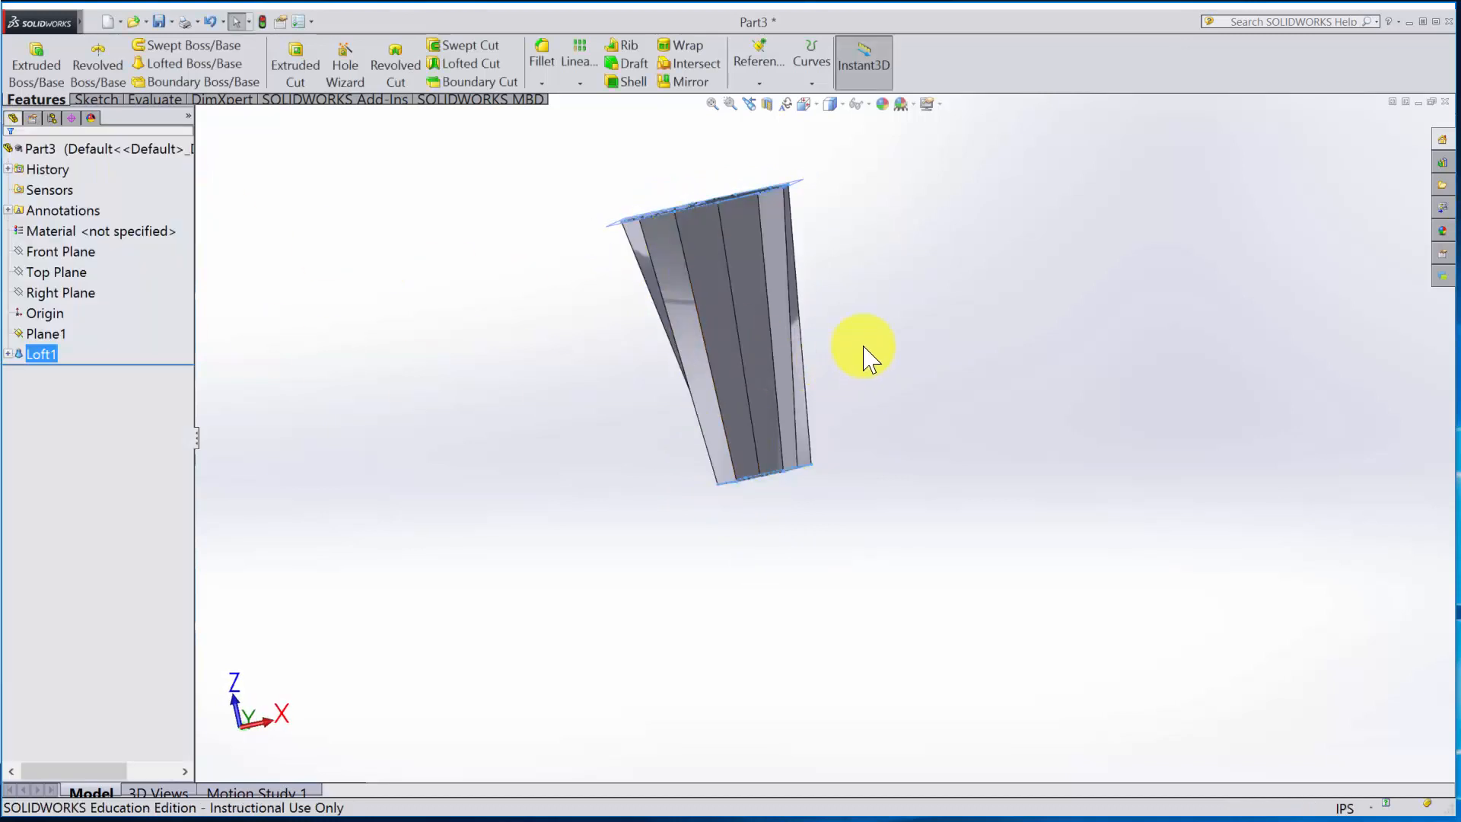
Step: Inspect the lofted solid from several sides and delete the loft feature, keeping its two profile sketches
middle_click_drag(864, 347, 708, 434)
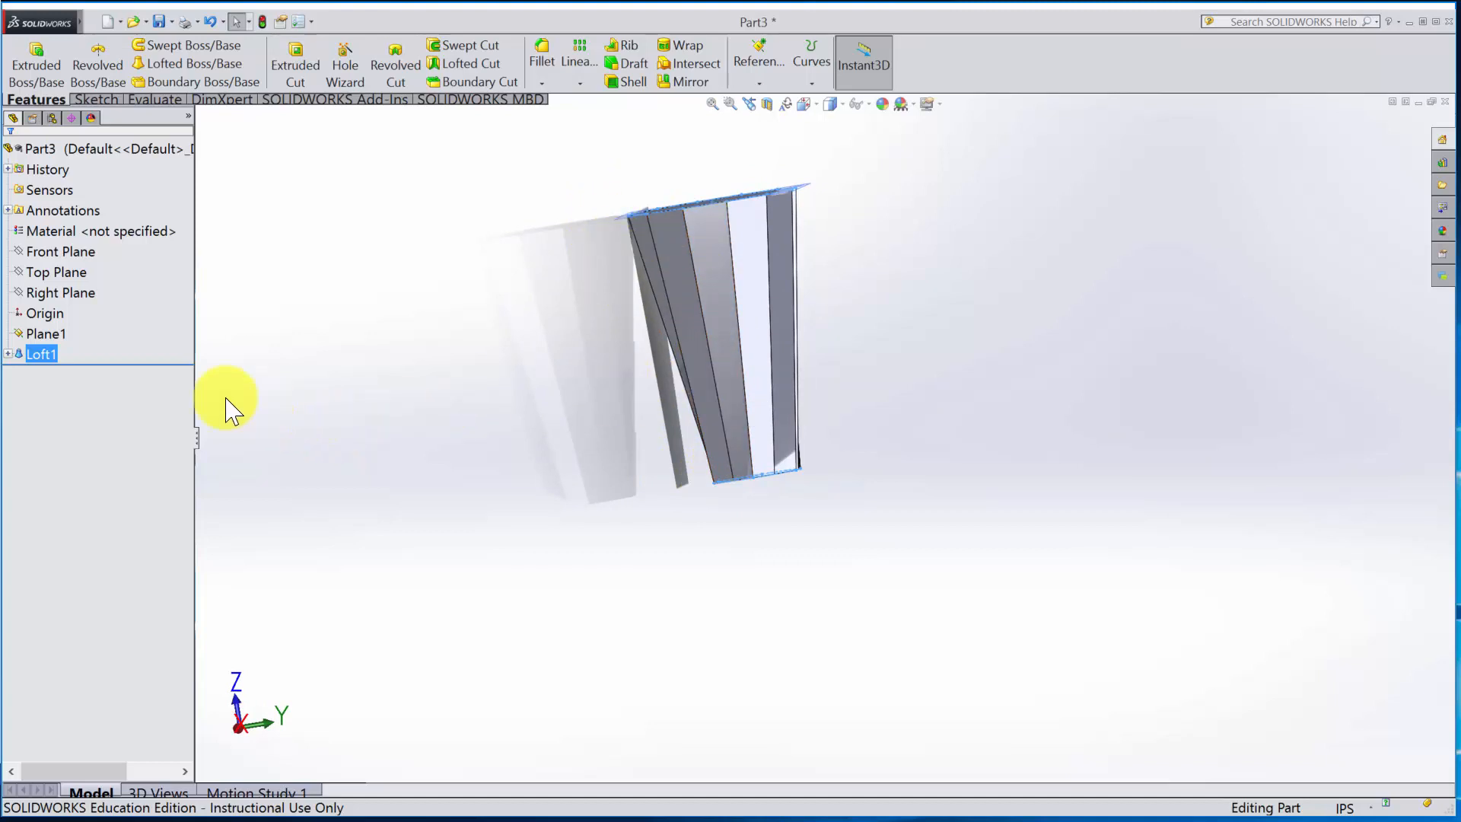
middle_click_drag(448, 451, 518, 475)
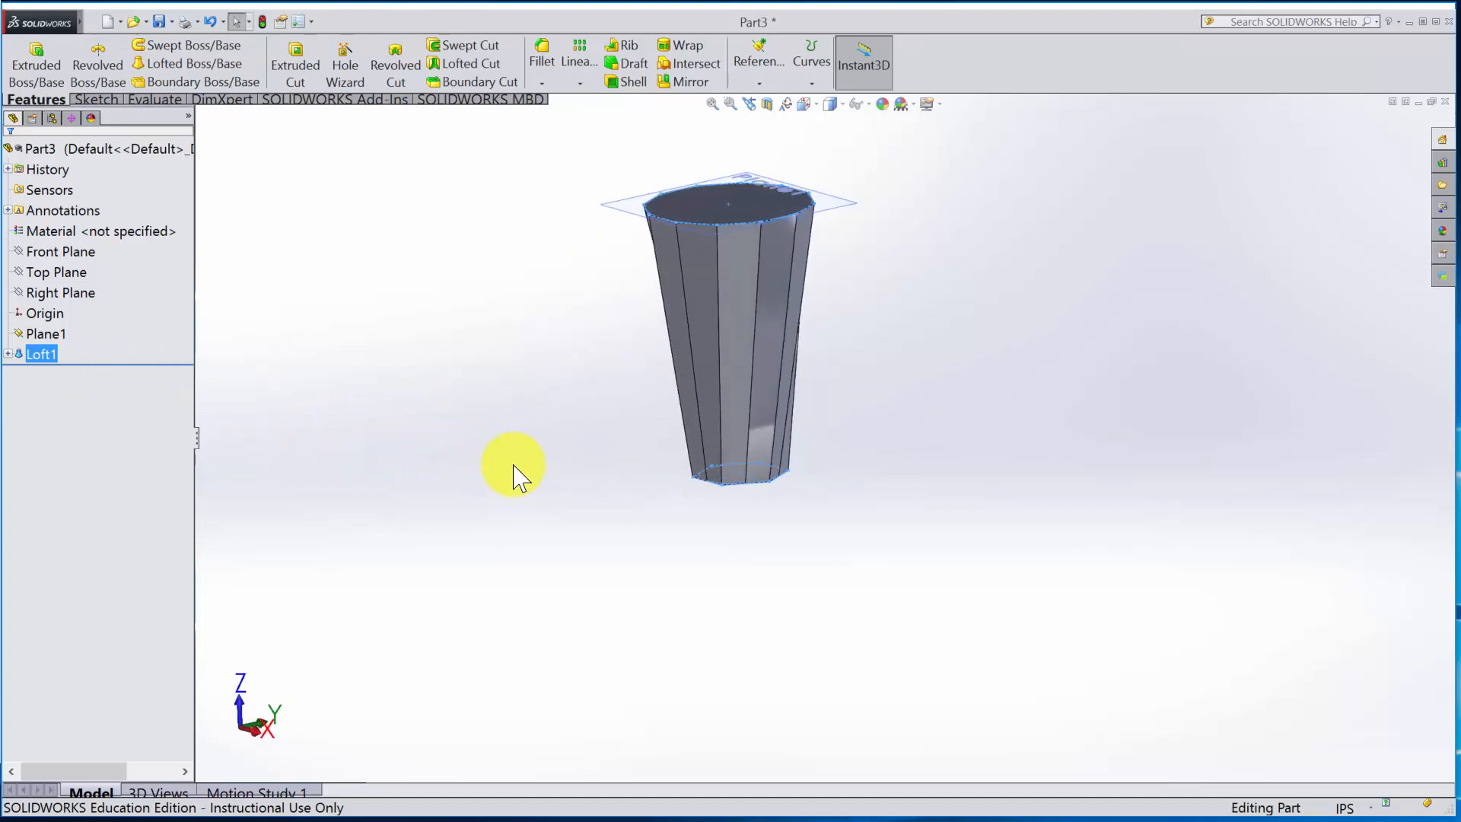
right_click(42, 355)
left_click(84, 460)
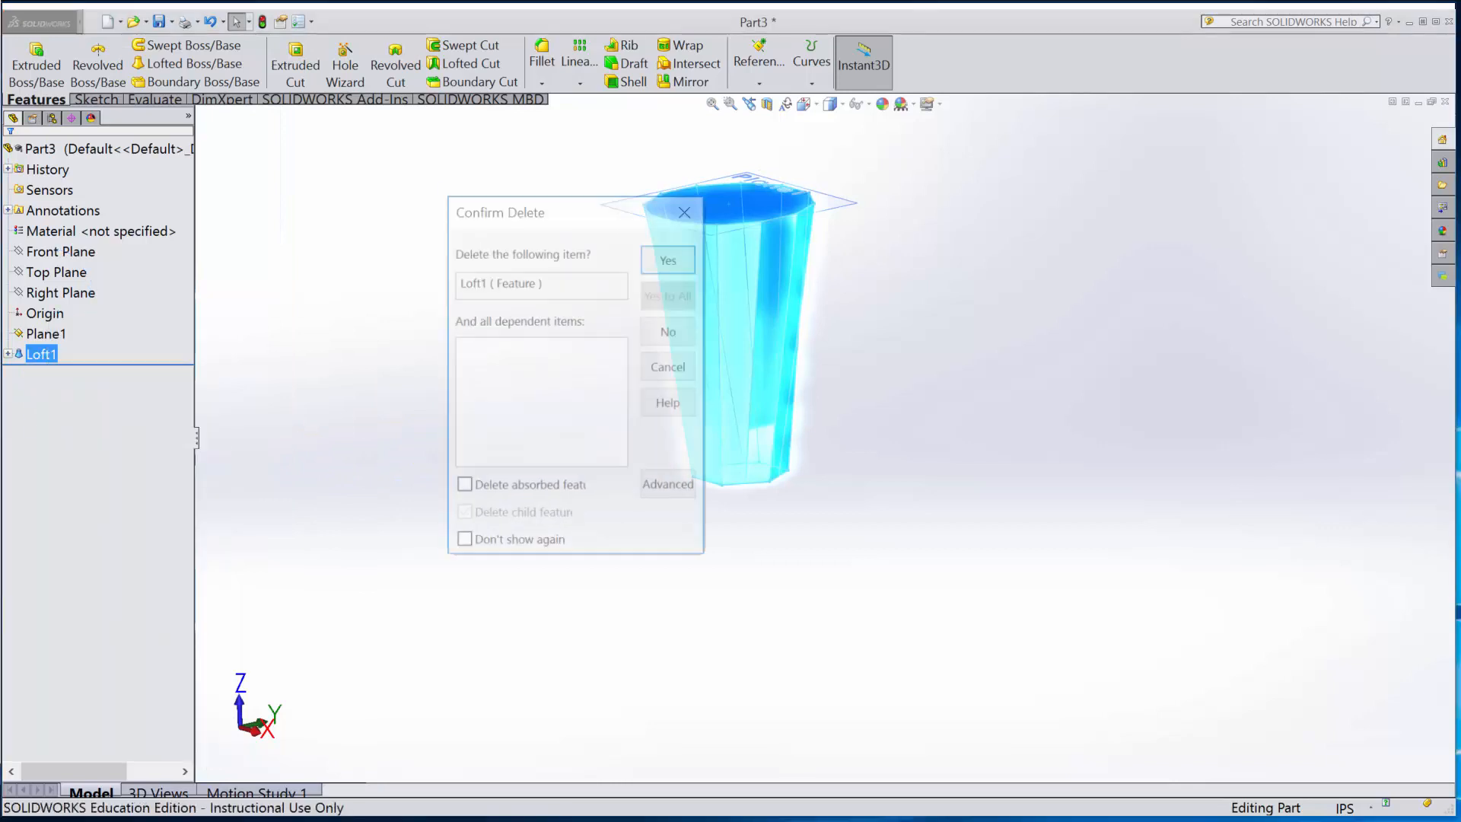
left_click(667, 251)
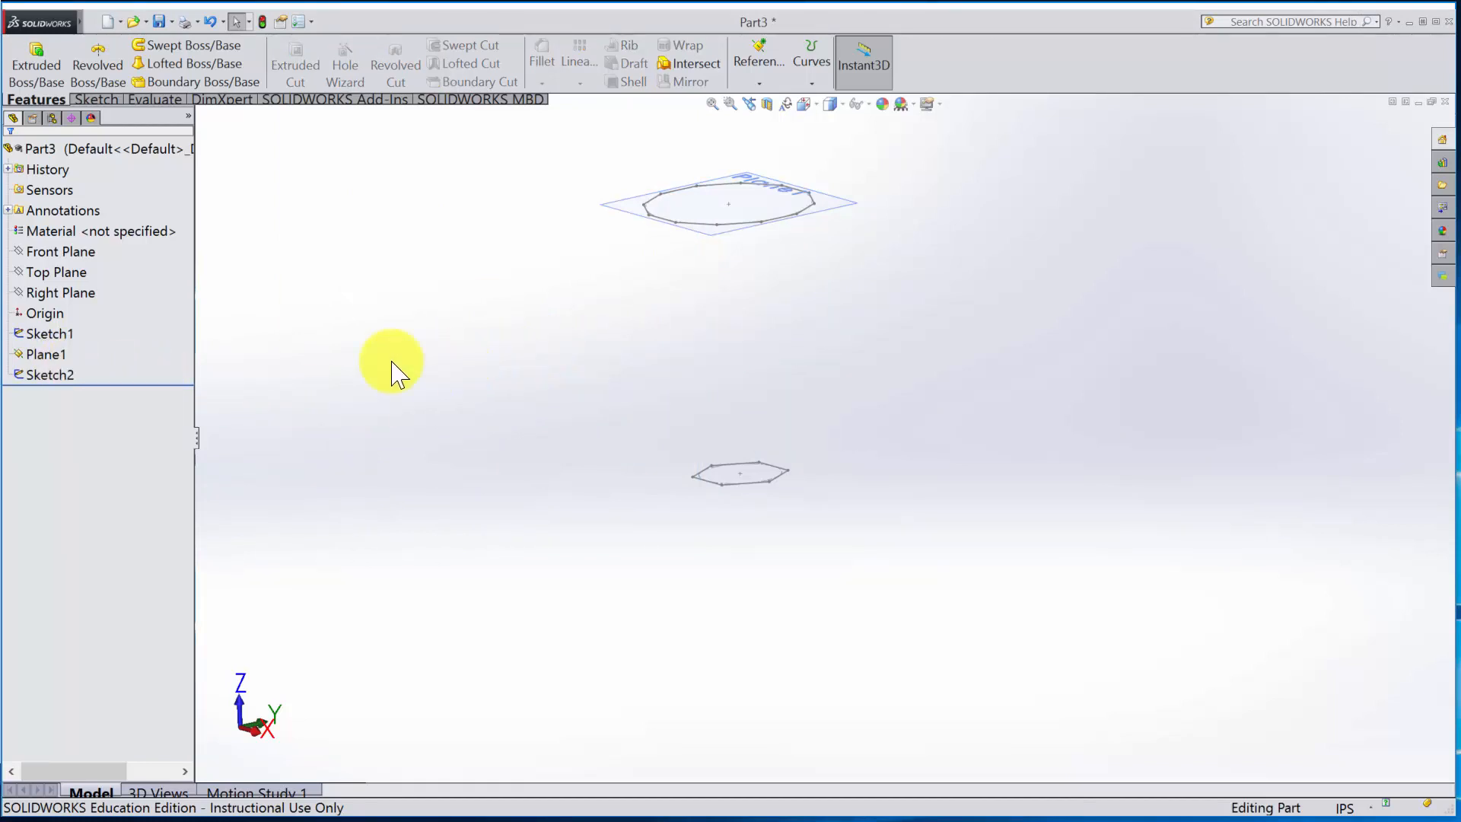
Step: Hide the offset plane that carries the 12-sided polygon
left_click(46, 354)
right_click(47, 355)
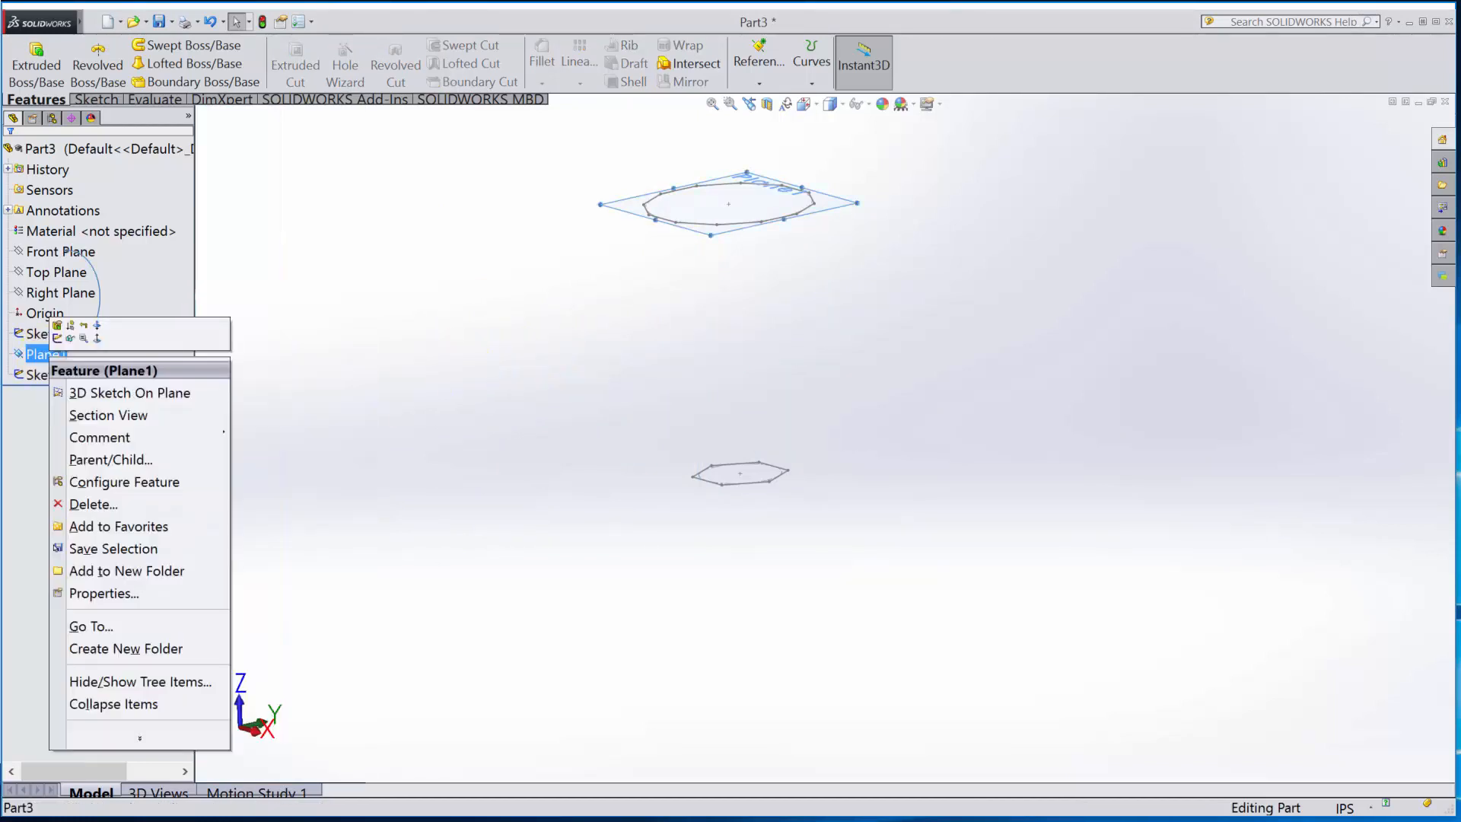
left_click(68, 341)
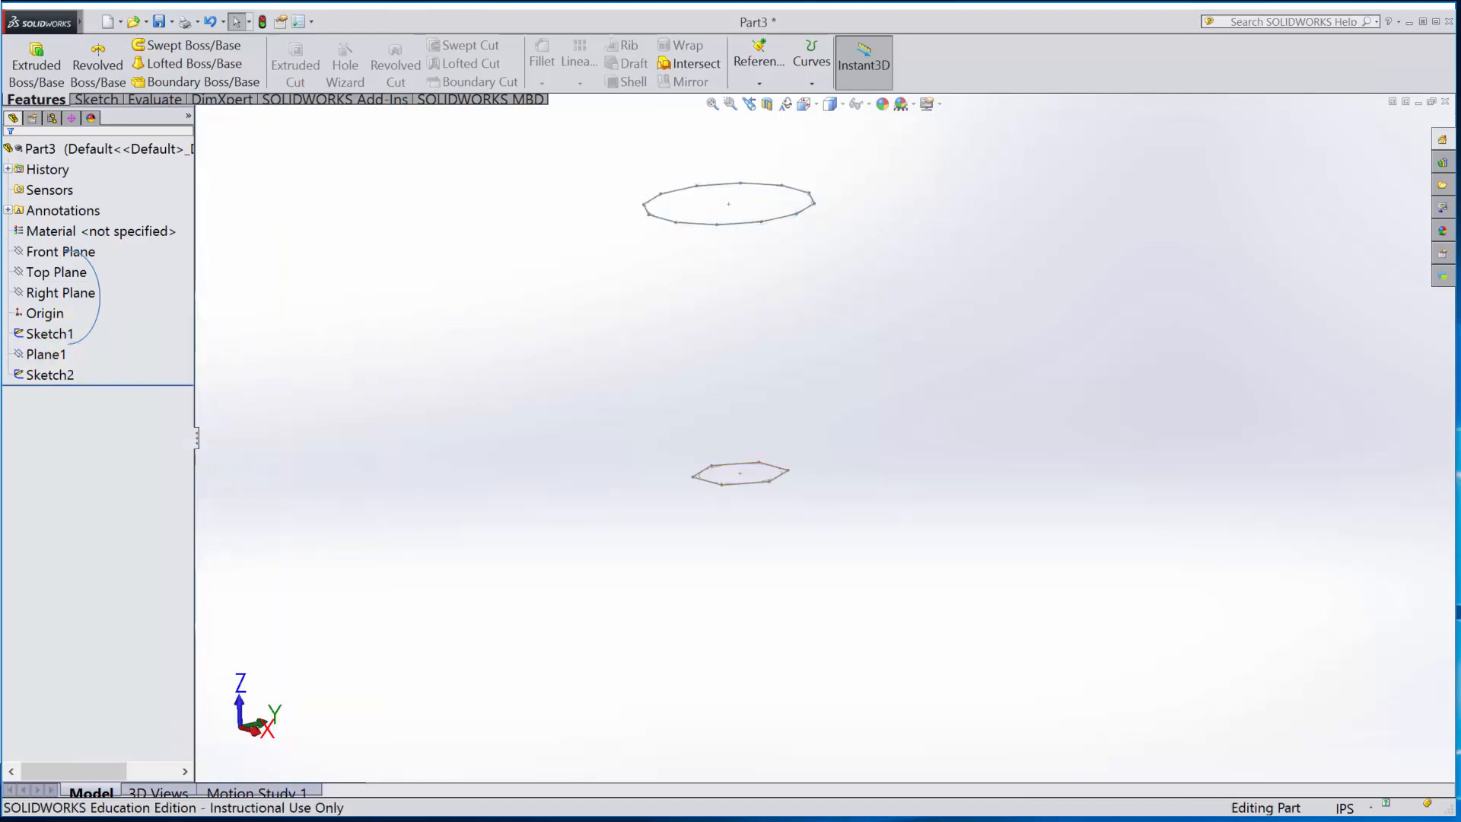
Step: Compare where the Top Plane and the Right Plane cross the edges and corners of both profiles
left_click(47, 274)
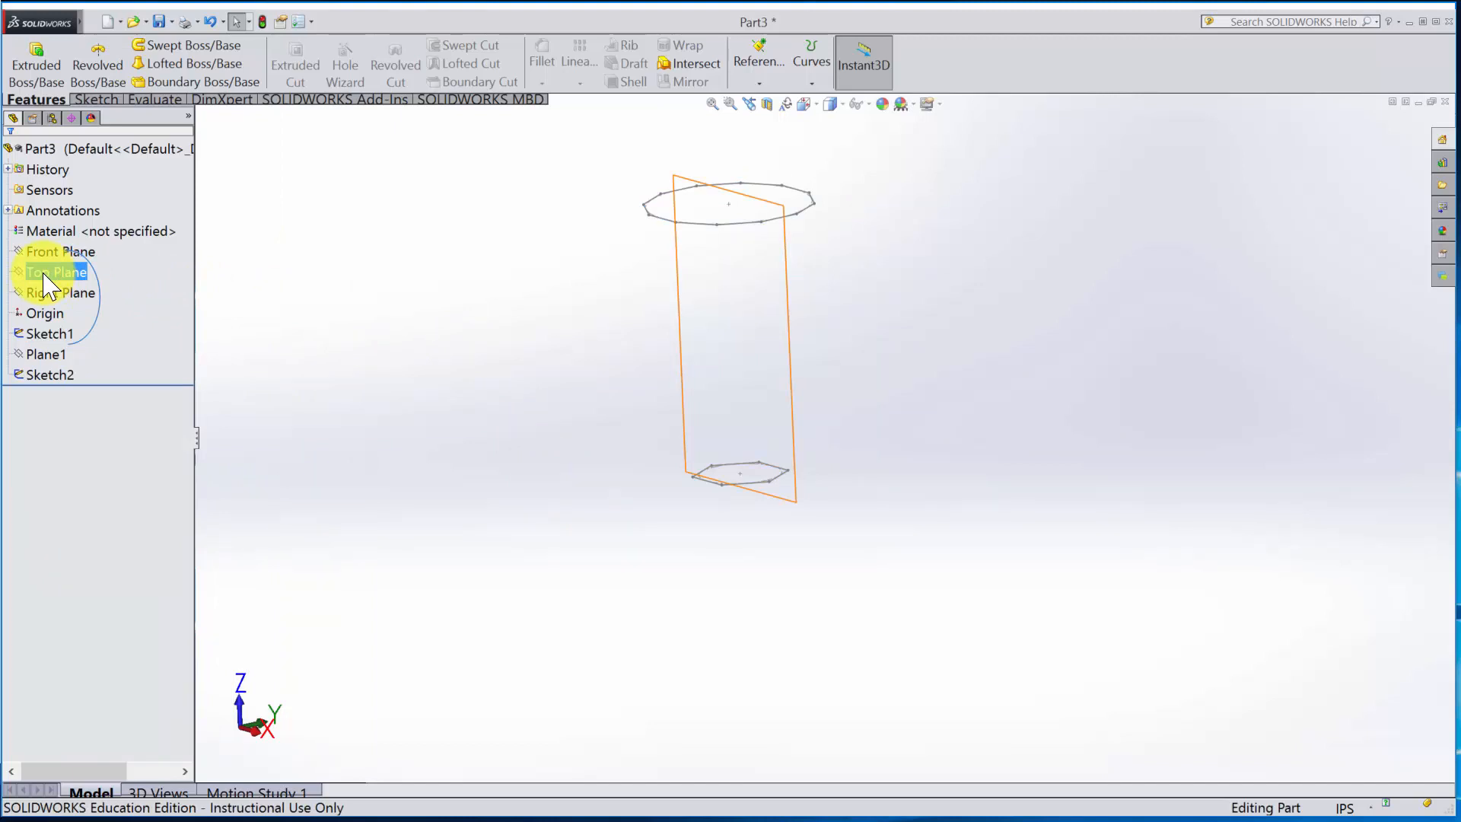
left_click(701, 515)
left_click(35, 296)
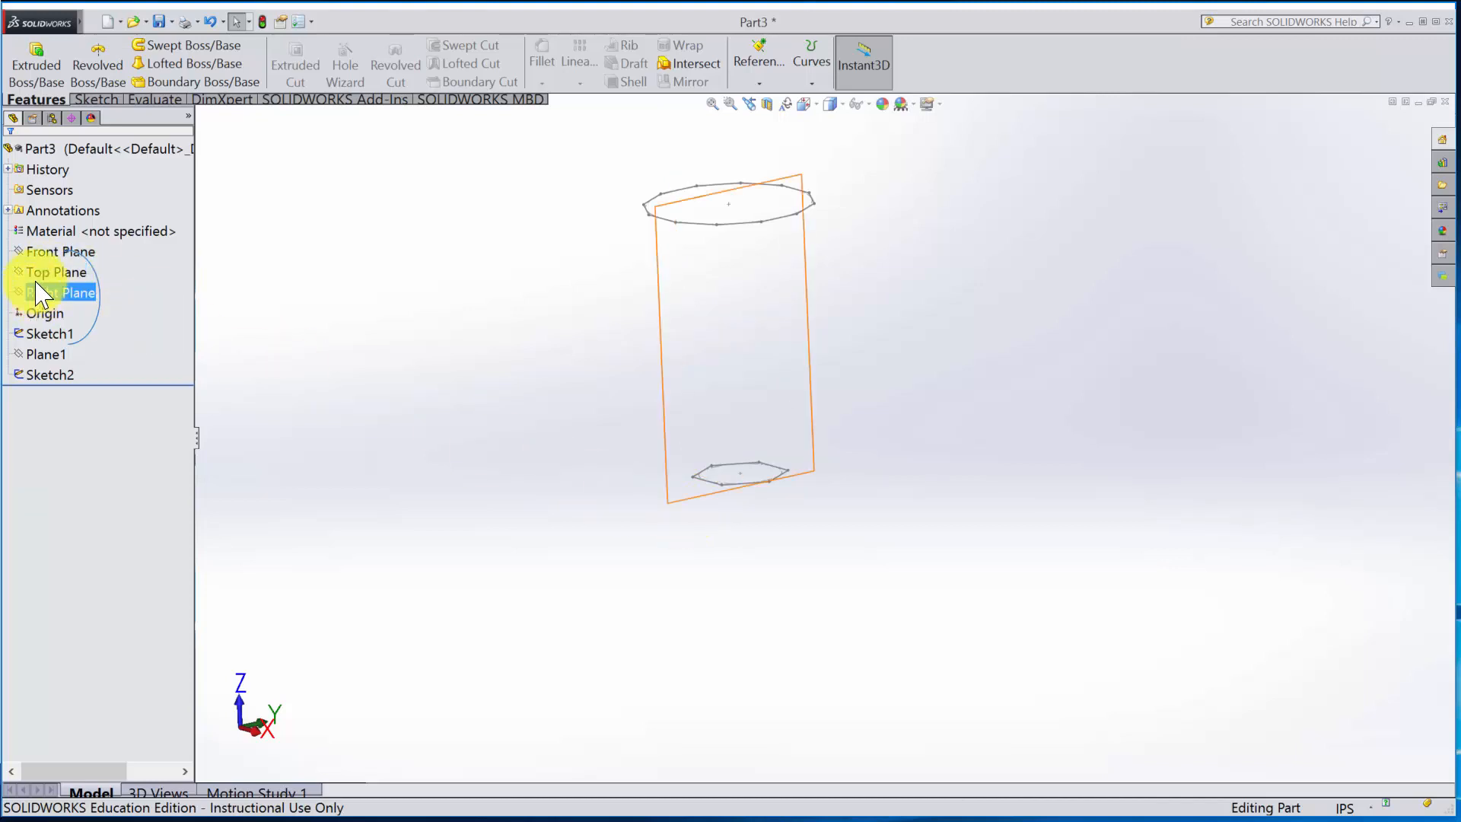
left_click(45, 273)
mouse_move(929, 596)
middle_mouse_down()
mouse_move(885, 548)
mouse_move(875, 581)
mouse_move(898, 642)
mouse_move(880, 623)
mouse_move(905, 644)
middle_mouse_up()
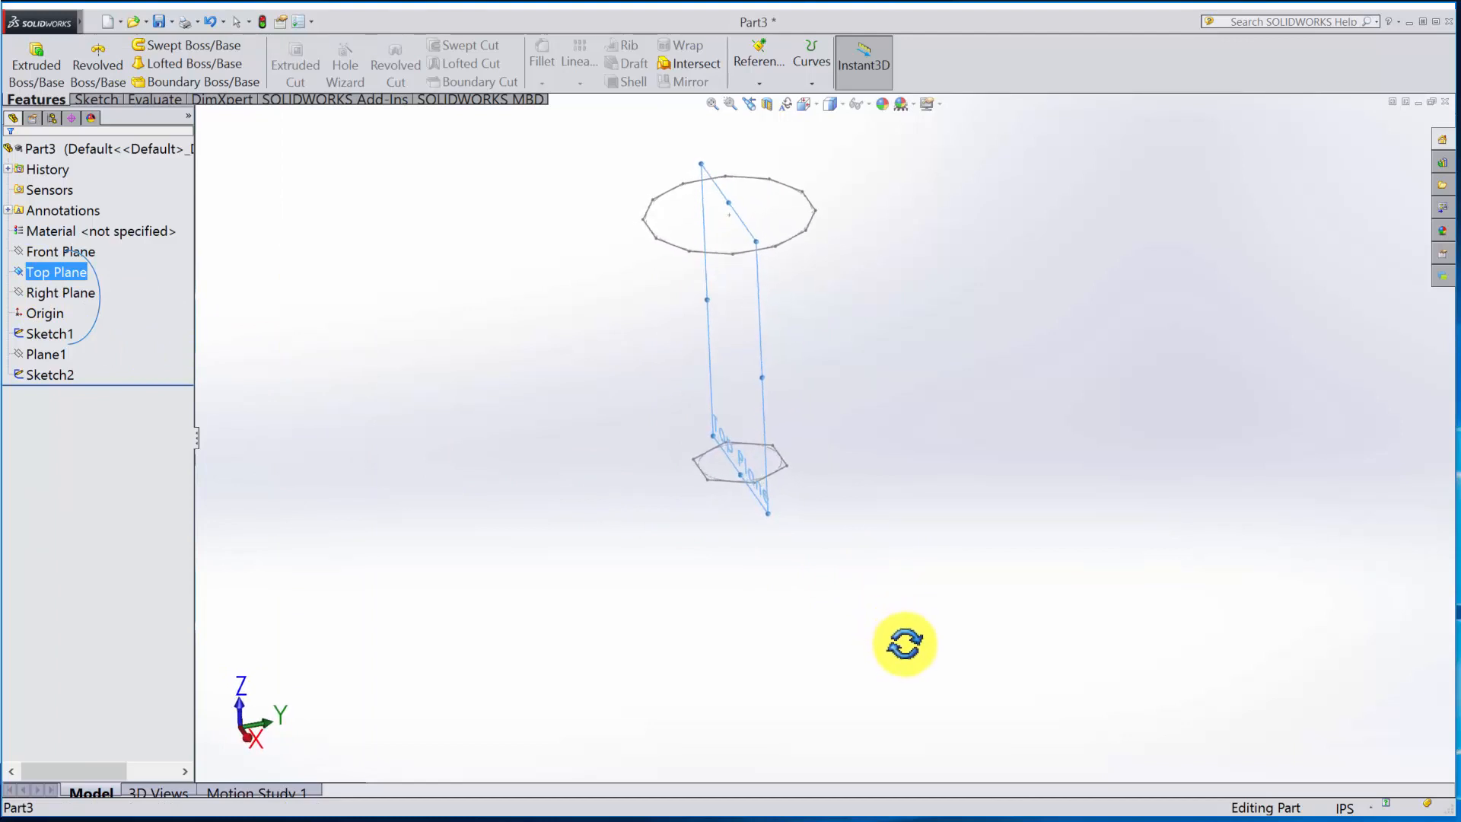
scroll(692, 398, "down", 3)
scroll(737, 479, "down", 2)
scroll(769, 475, "down", 3)
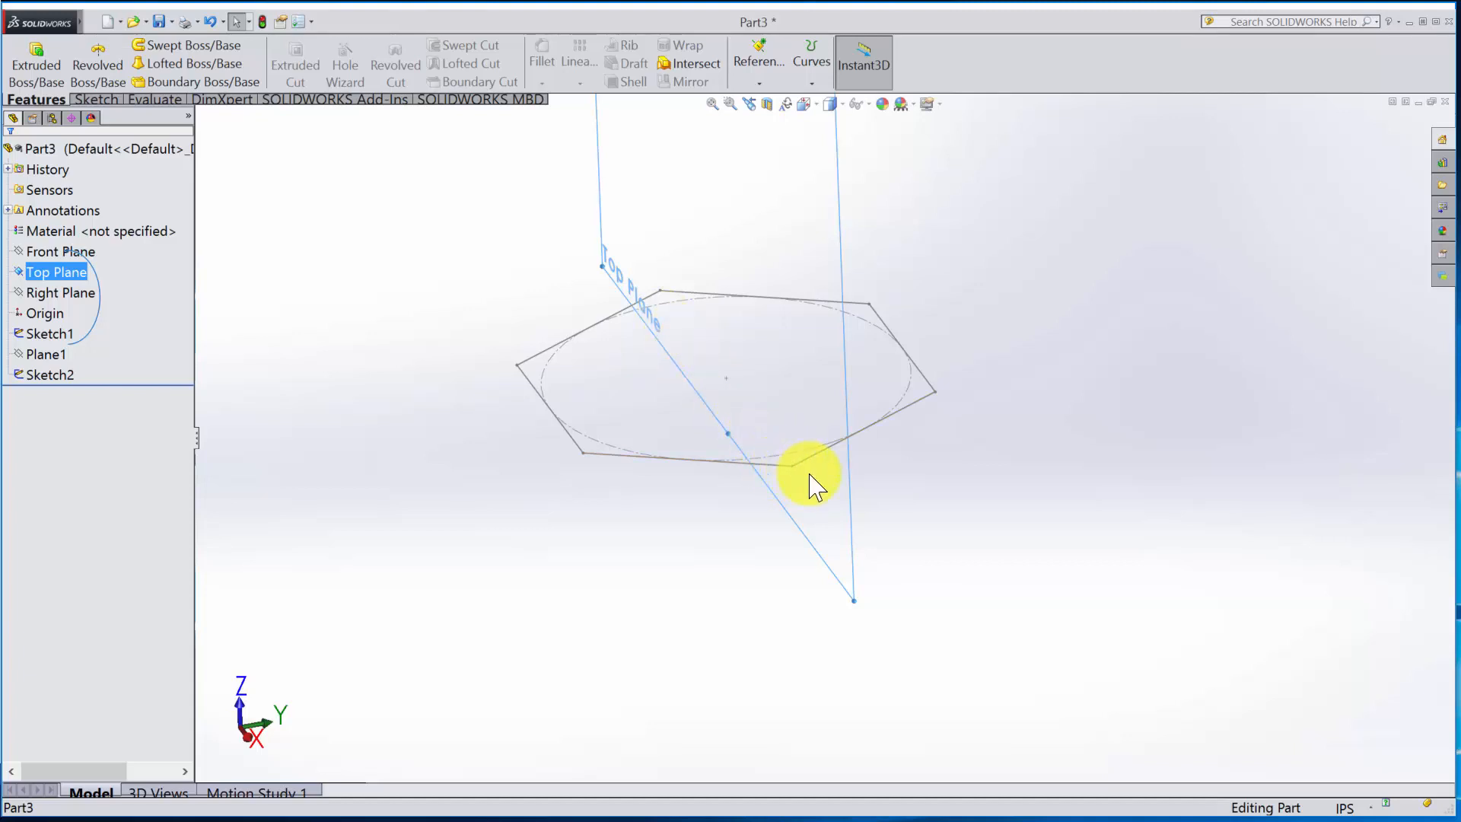
scroll(811, 485, "up", 5)
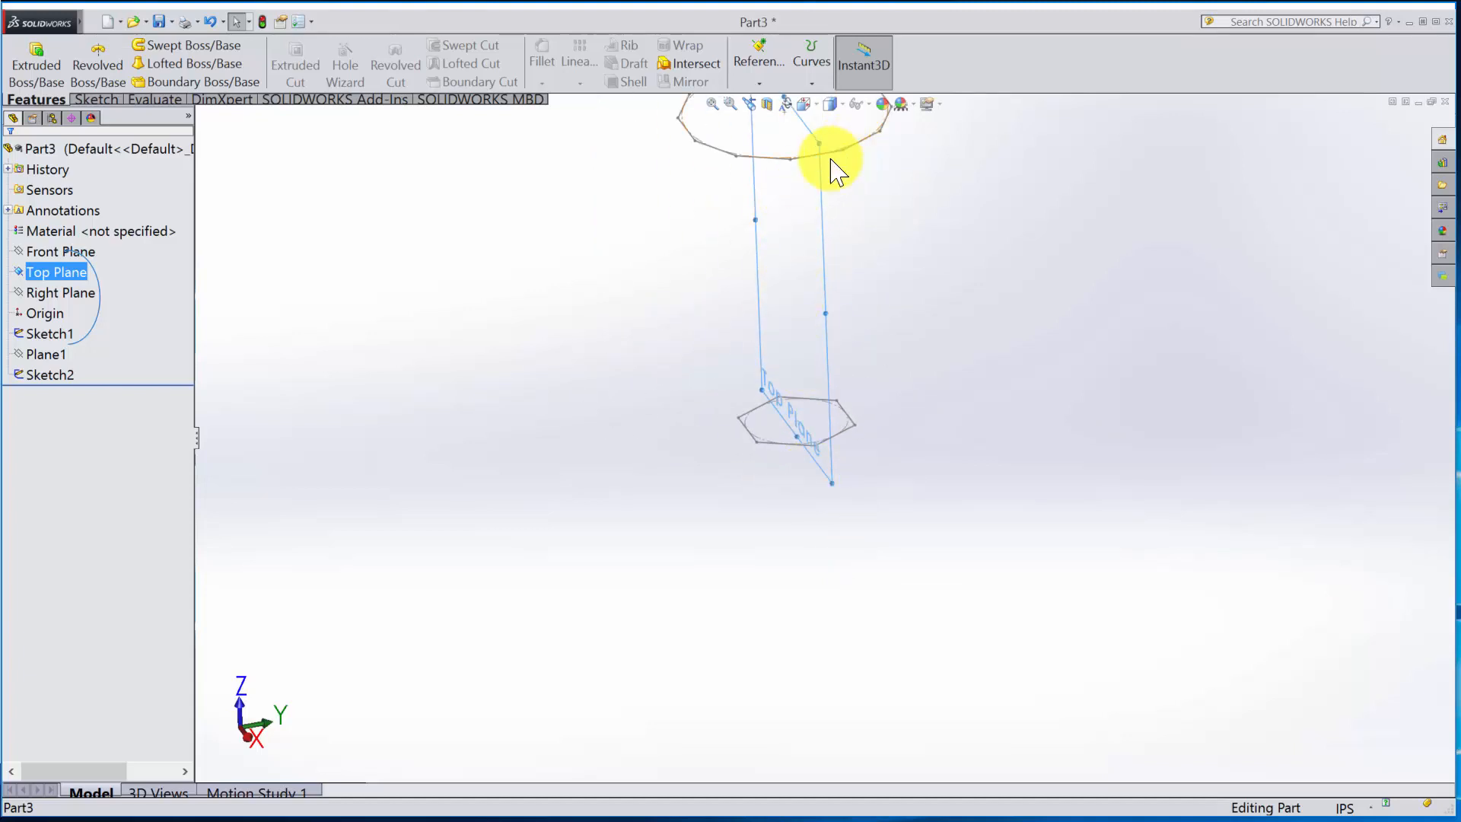
scroll(831, 169, "down", 3)
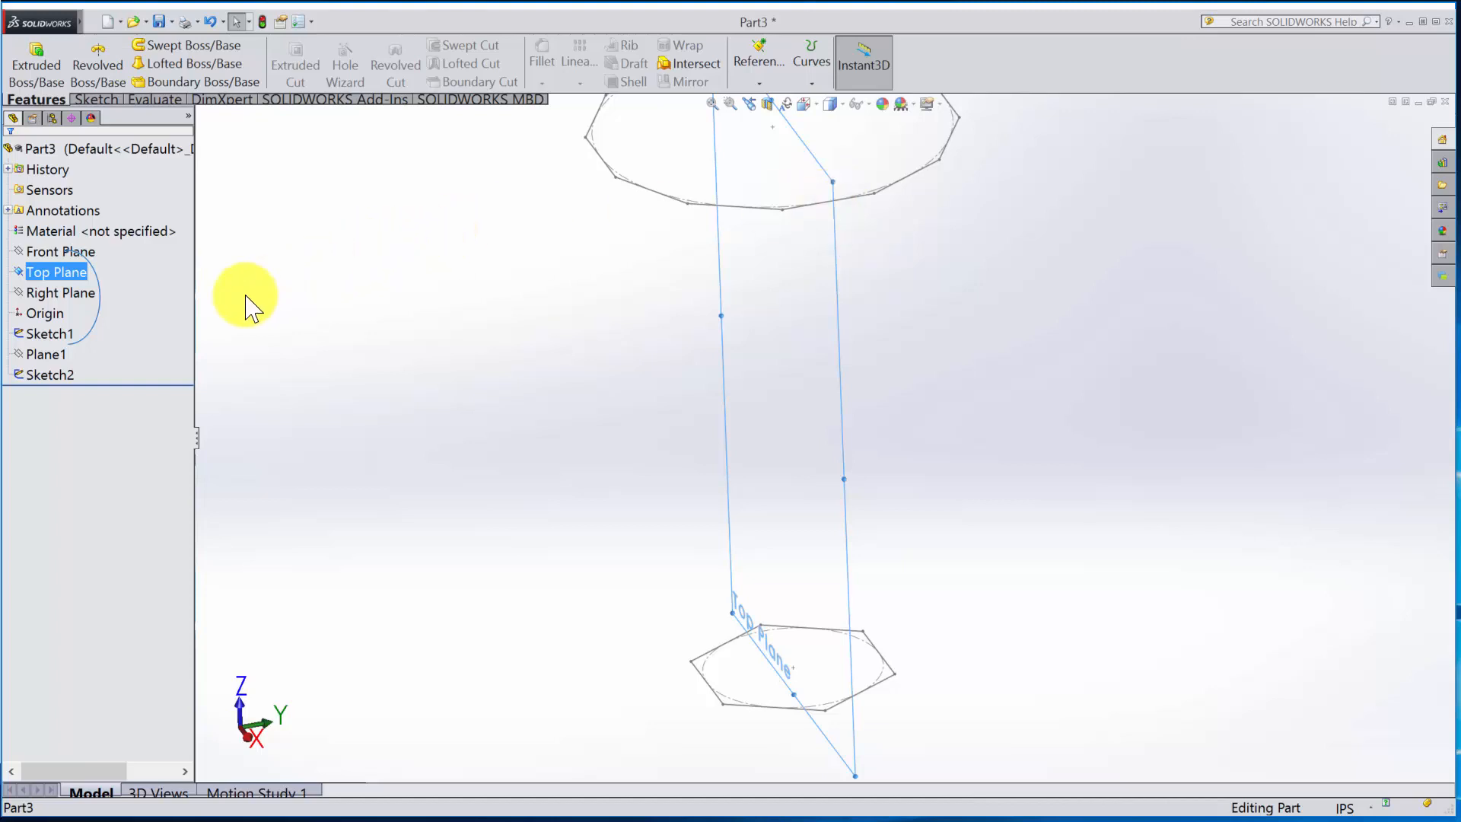
left_click(65, 293)
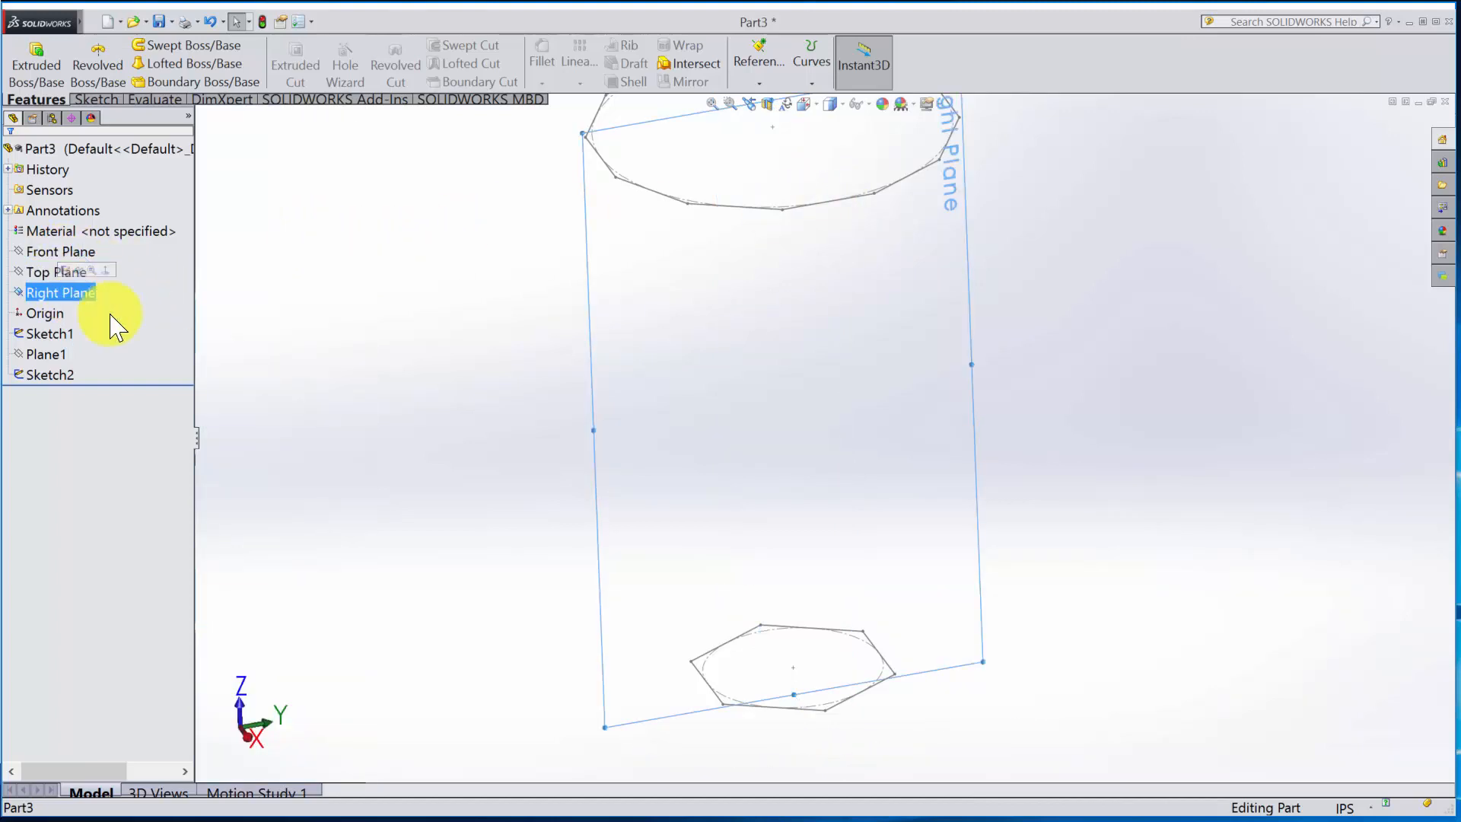
mouse_move(708, 674)
middle_mouse_down()
mouse_move(966, 694)
mouse_move(939, 662)
mouse_move(985, 594)
mouse_move(1042, 584)
mouse_move(1047, 721)
mouse_move(1060, 717)
mouse_move(1053, 730)
mouse_move(1037, 718)
mouse_move(1056, 732)
middle_mouse_up()
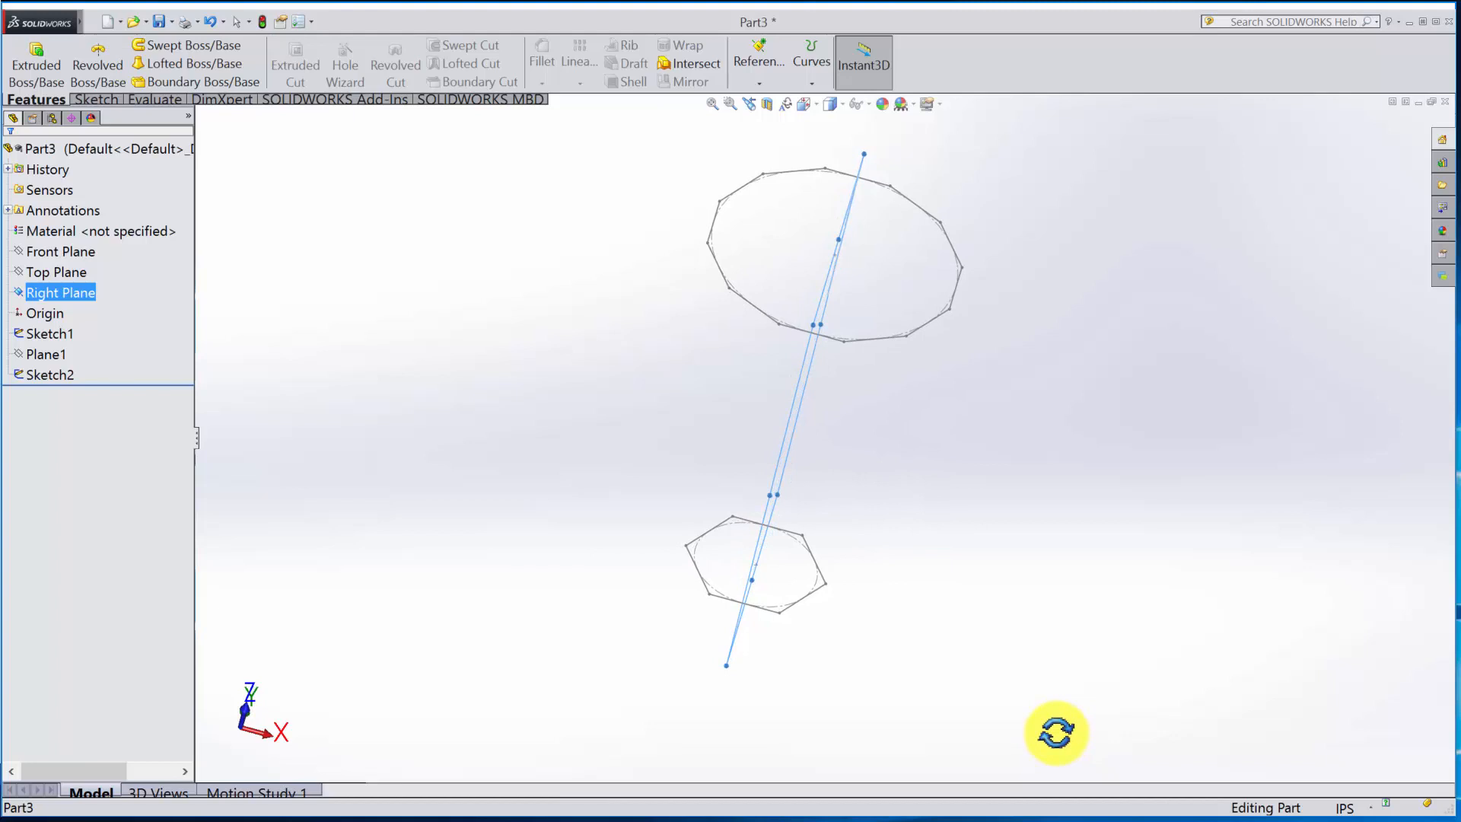
scroll(832, 522, "down", 3)
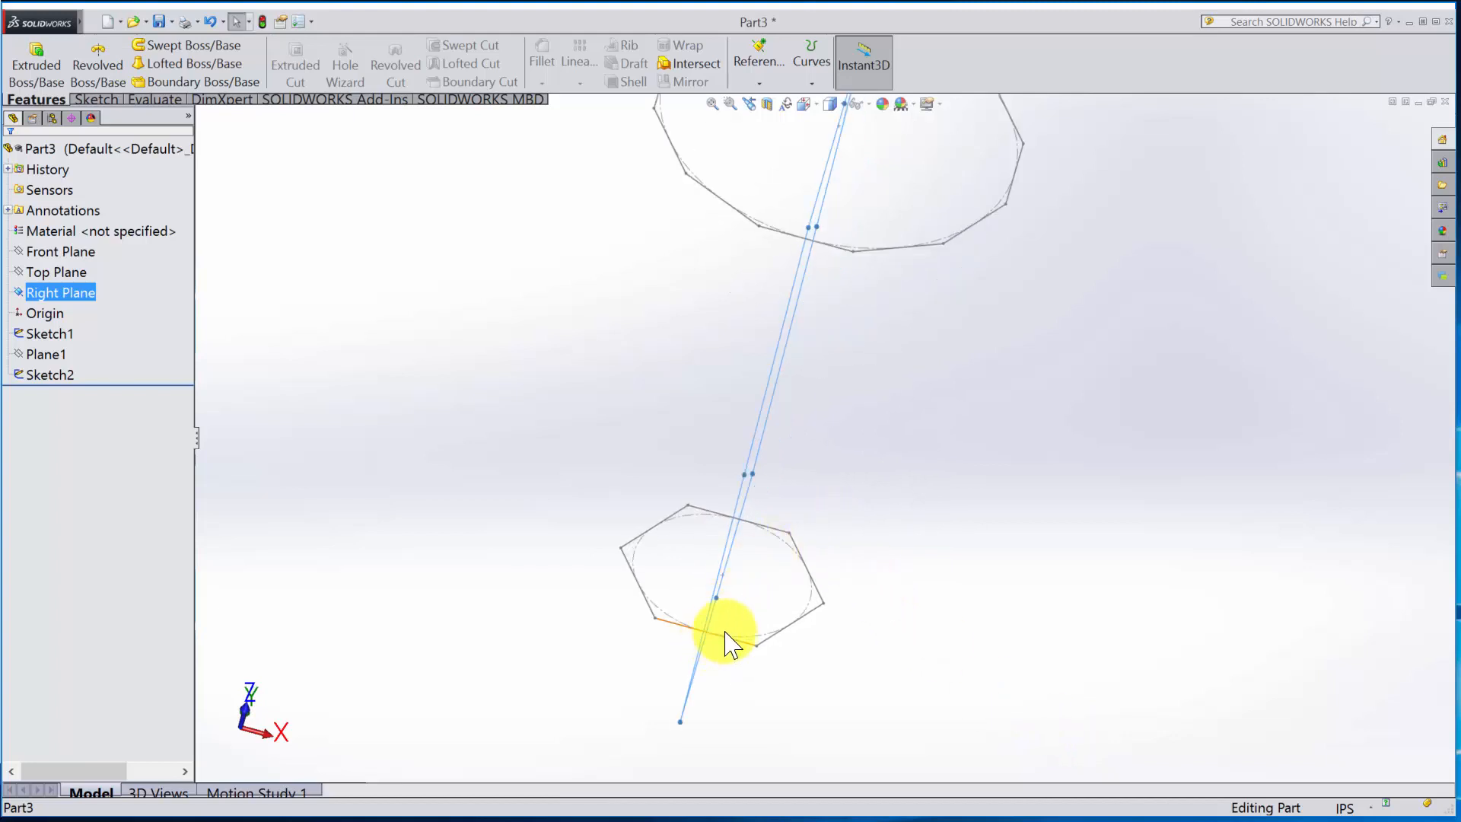
scroll(727, 642, "up", 3)
middle_click_drag(890, 632, 855, 630)
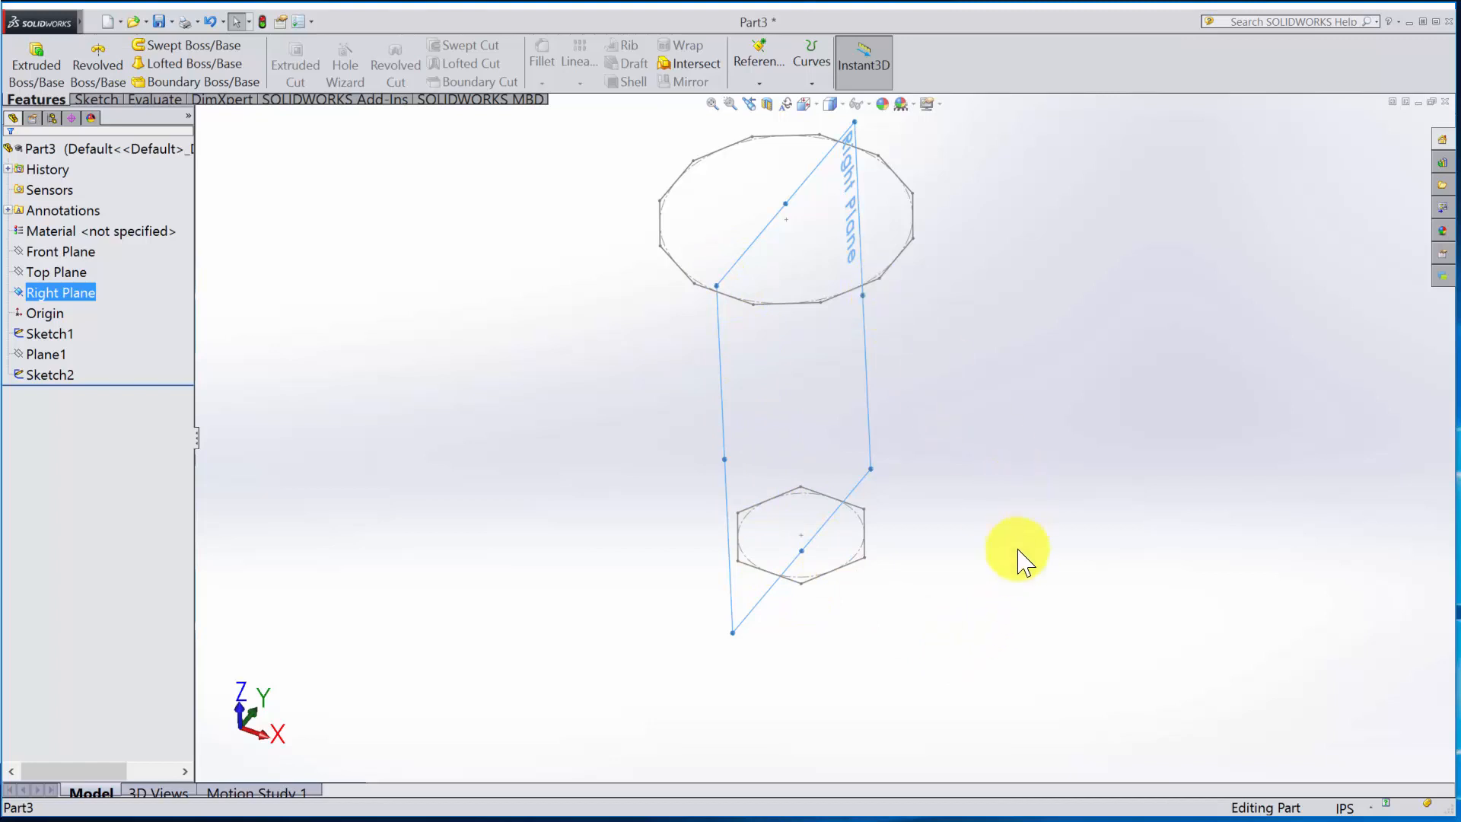
Step: Open a new sketch on the Right Plane
mouse_move(999, 553)
middle_mouse_down()
mouse_move(1002, 450)
mouse_move(965, 503)
middle_mouse_up()
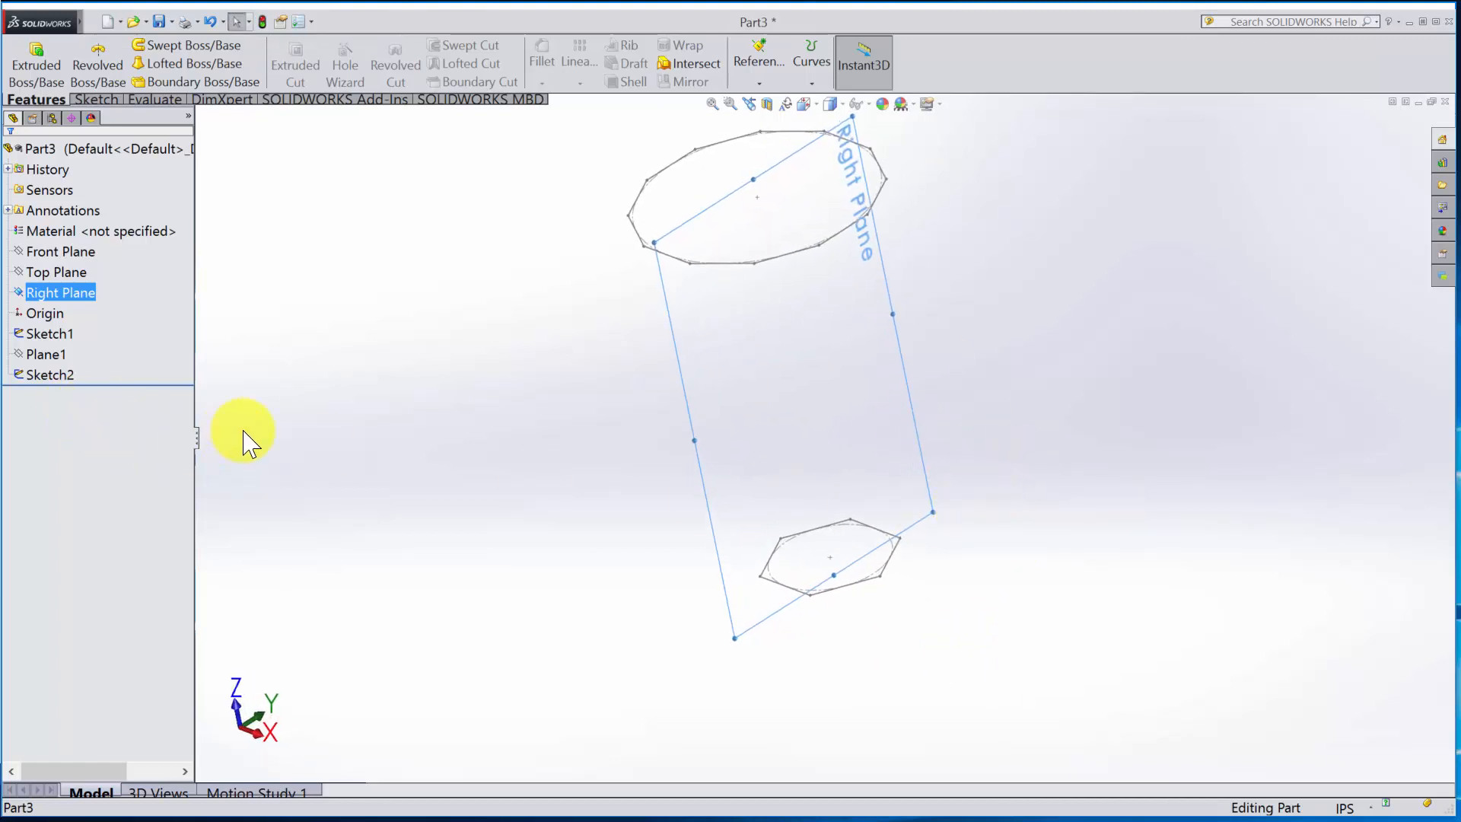
right_click(66, 296)
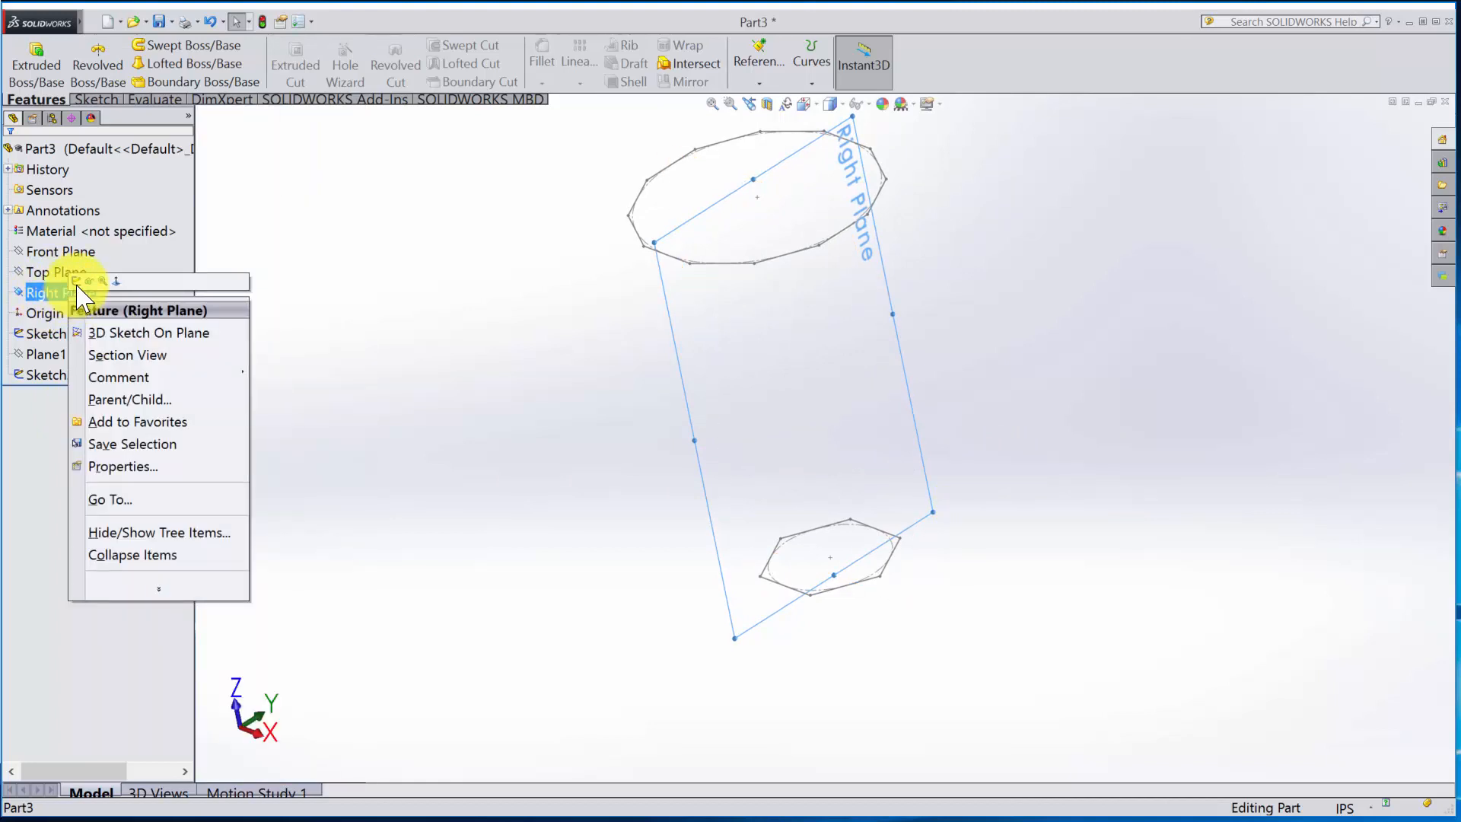
left_click(77, 281)
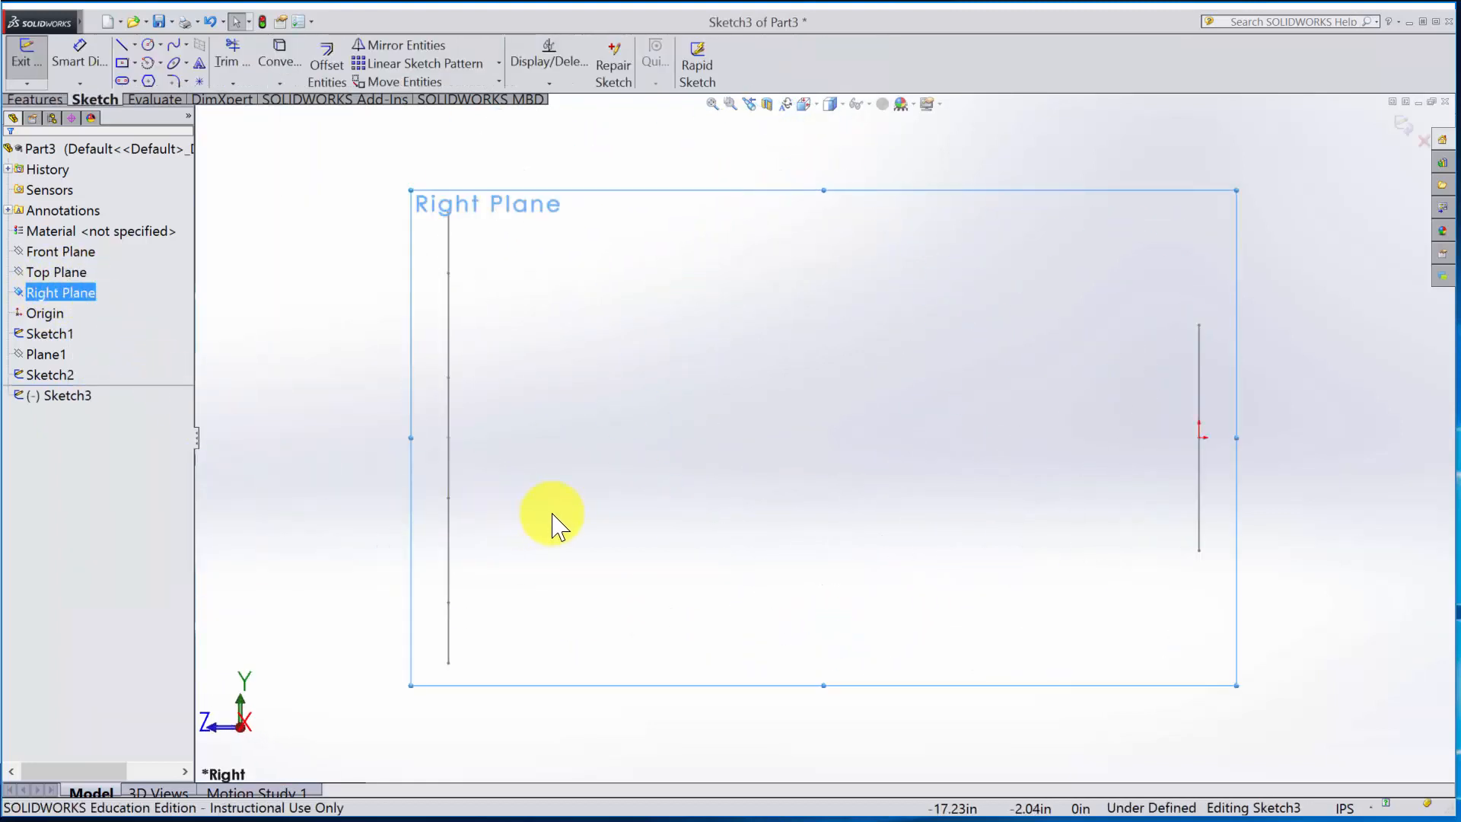
Step: Sketch a straight line joining the lower-edge midpoints of the hexagon and the 12-sided polygon, and delete it
left_click(123, 48)
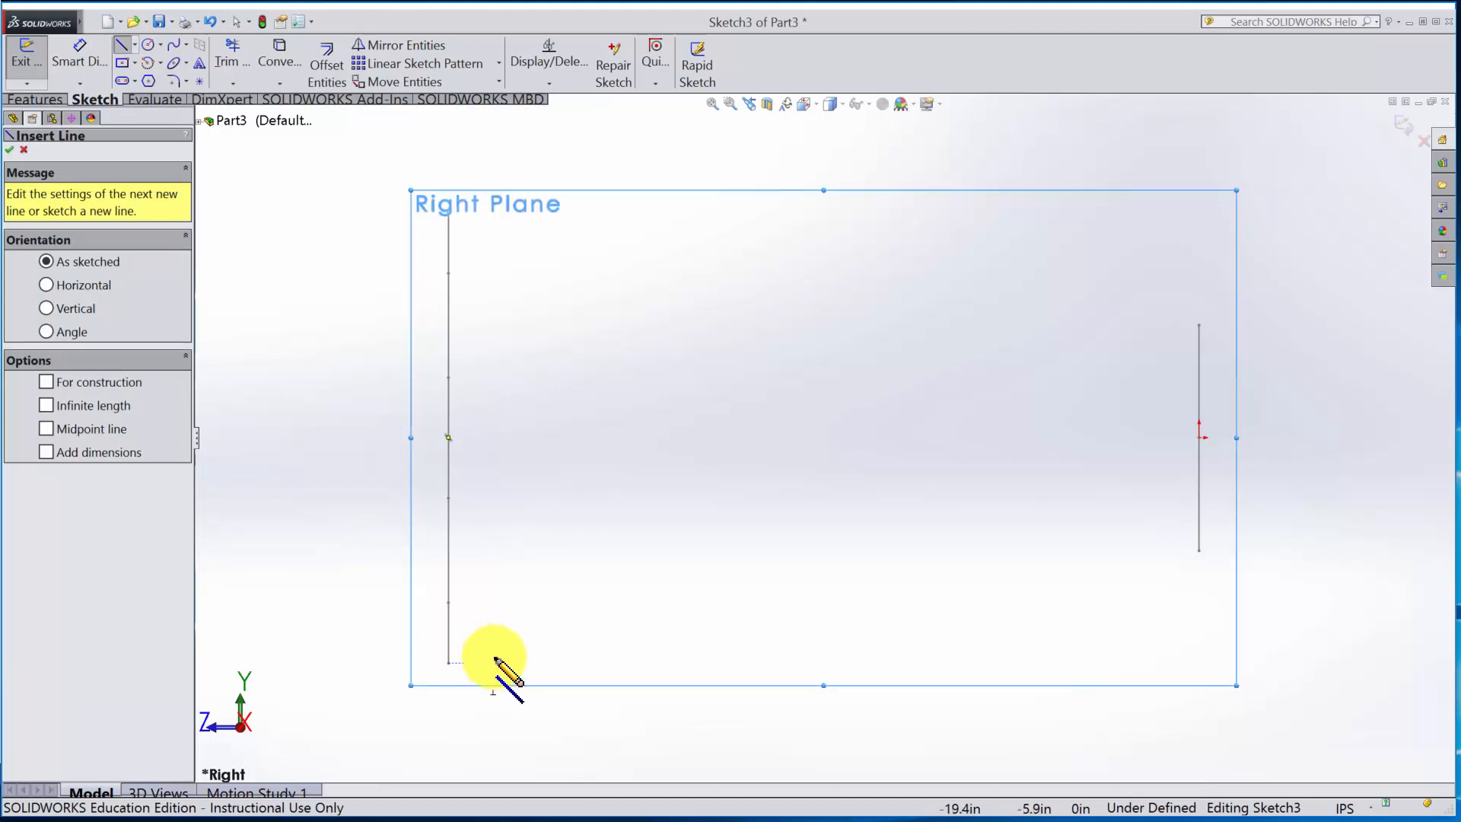
middle_click_drag(533, 639, 566, 662)
left_click(467, 662)
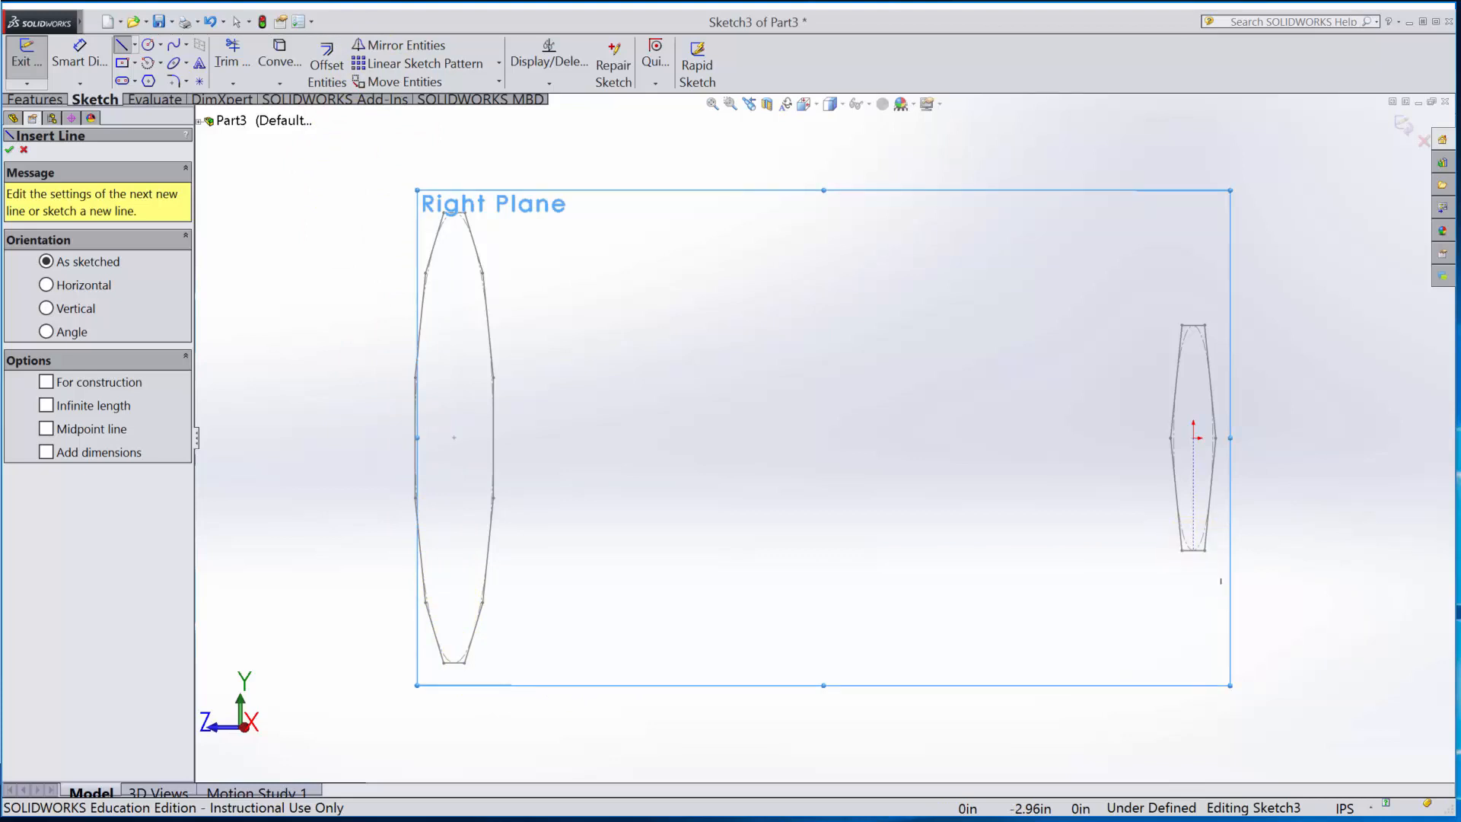
left_click_drag(1184, 550, 452, 663)
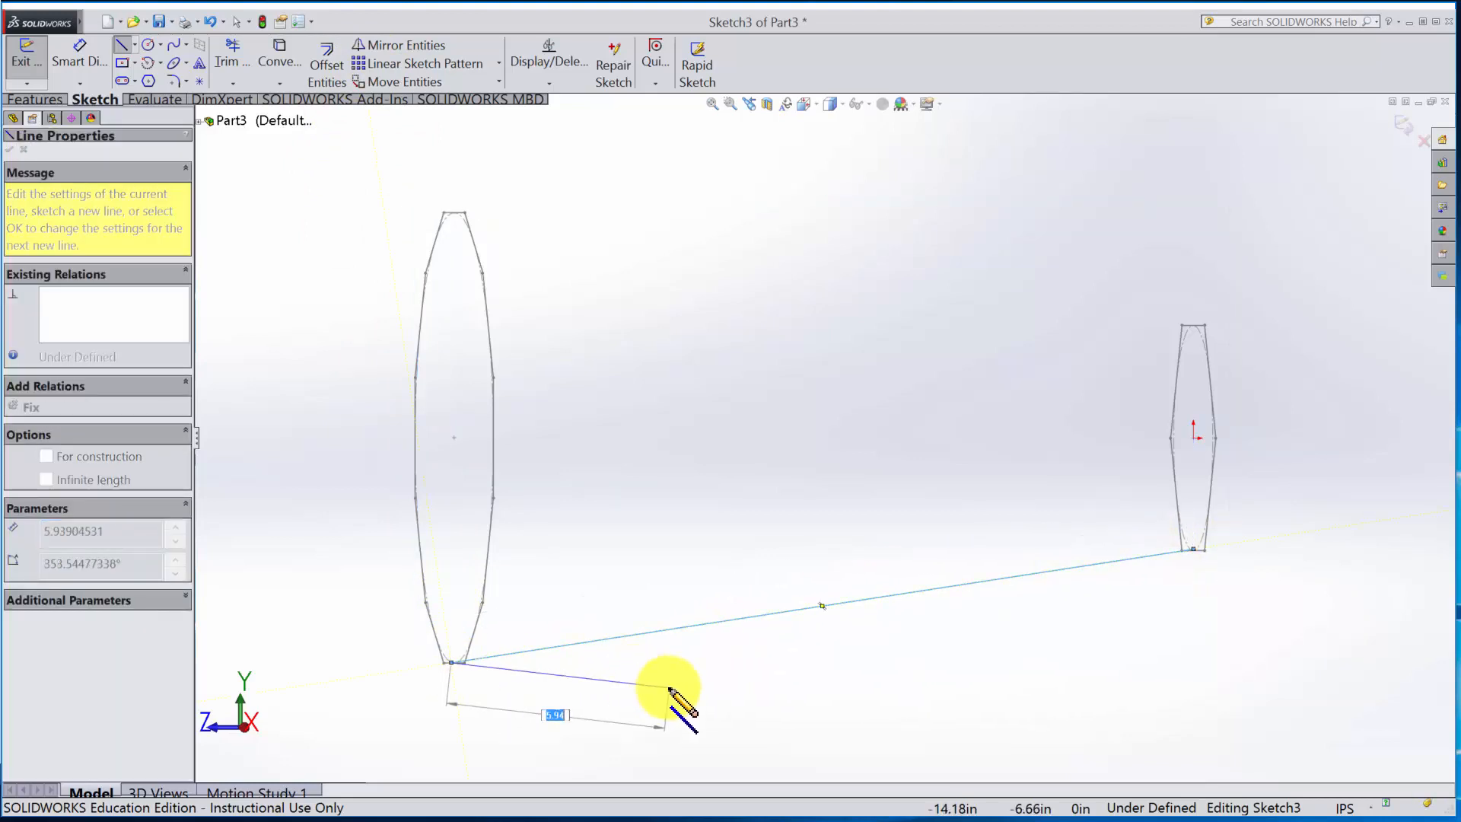
key("Escape")
mouse_move(888, 663)
middle_mouse_down()
mouse_move(852, 408)
mouse_move(764, 477)
mouse_move(779, 545)
mouse_move(850, 631)
mouse_move(981, 558)
mouse_move(972, 629)
mouse_move(868, 655)
mouse_move(813, 606)
middle_mouse_up()
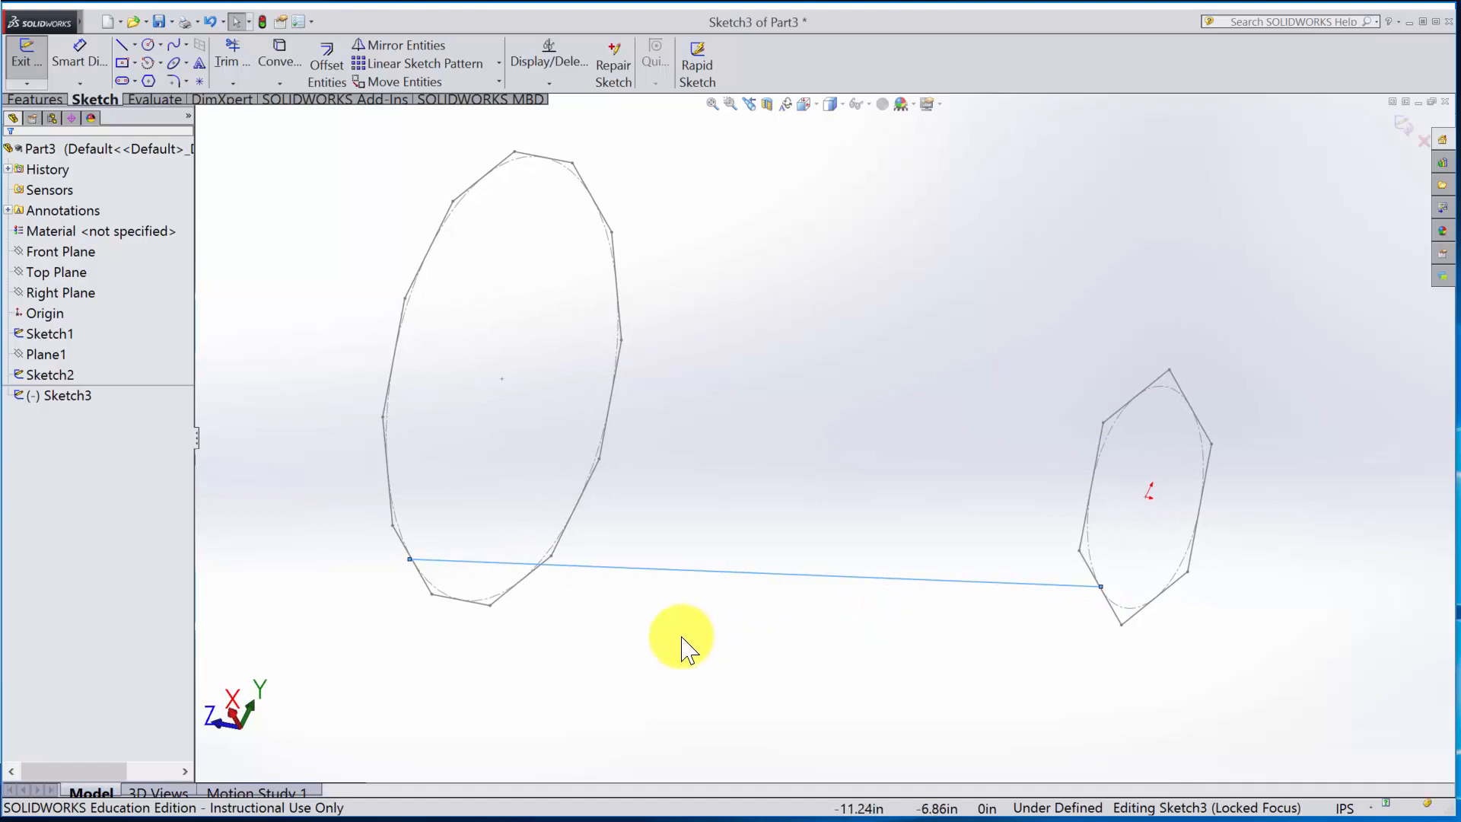
key("Delete")
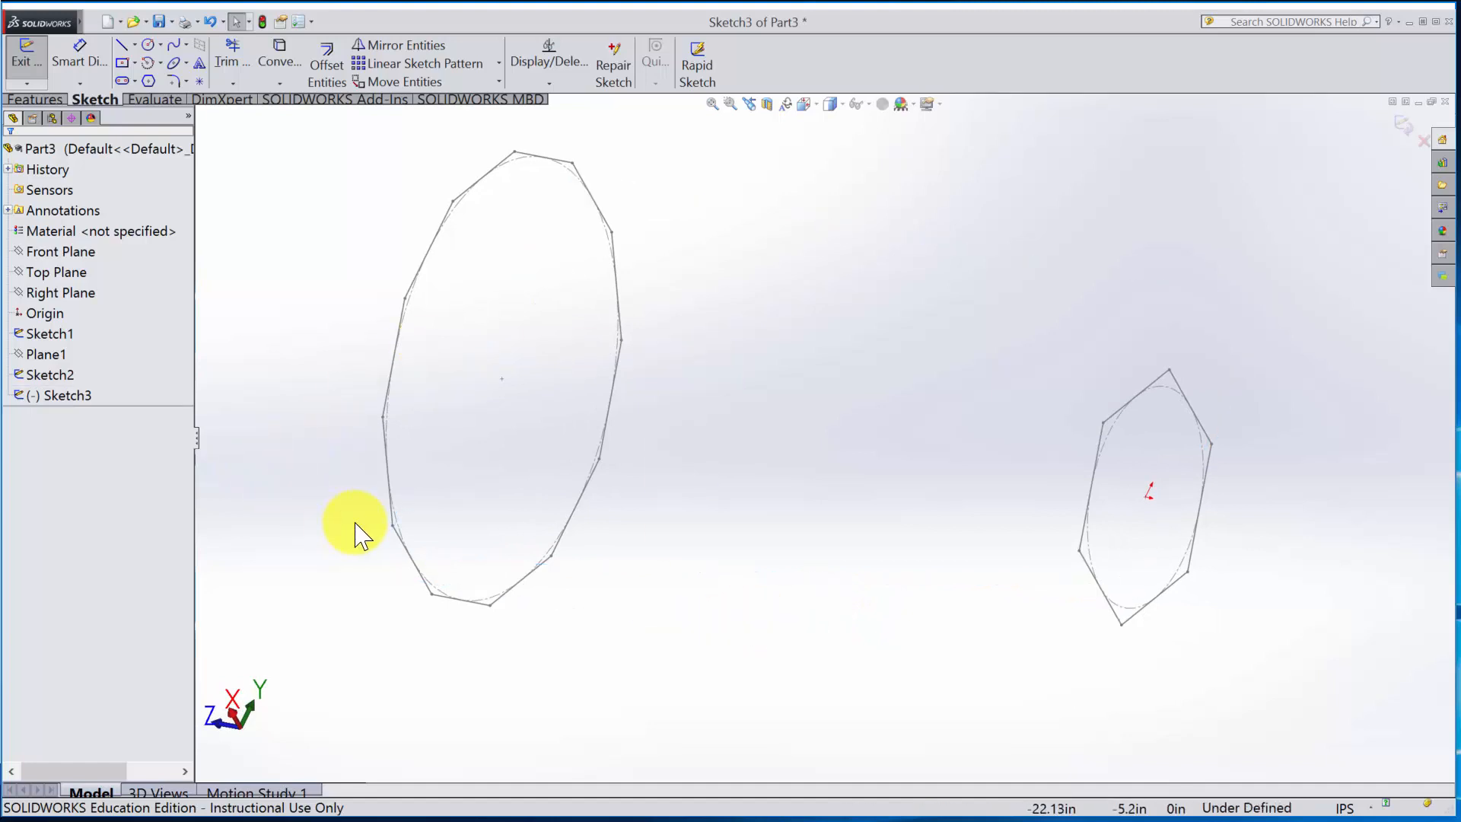
Step: Try converting the edge beside the 12-sided polygon's lower edge into the Right Plane sketch, and undo the conversion
left_click(279, 53)
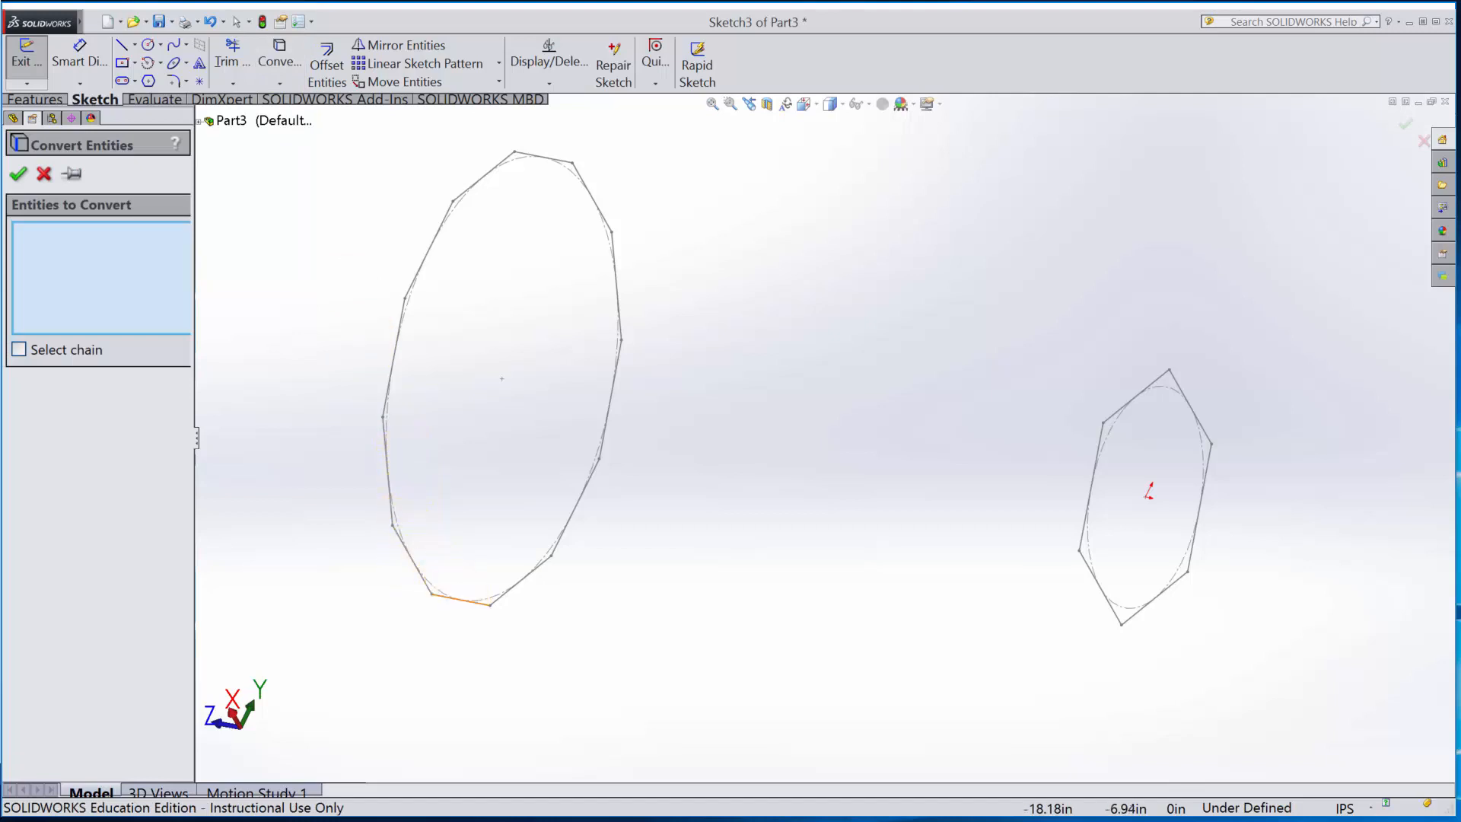
left_click(457, 599)
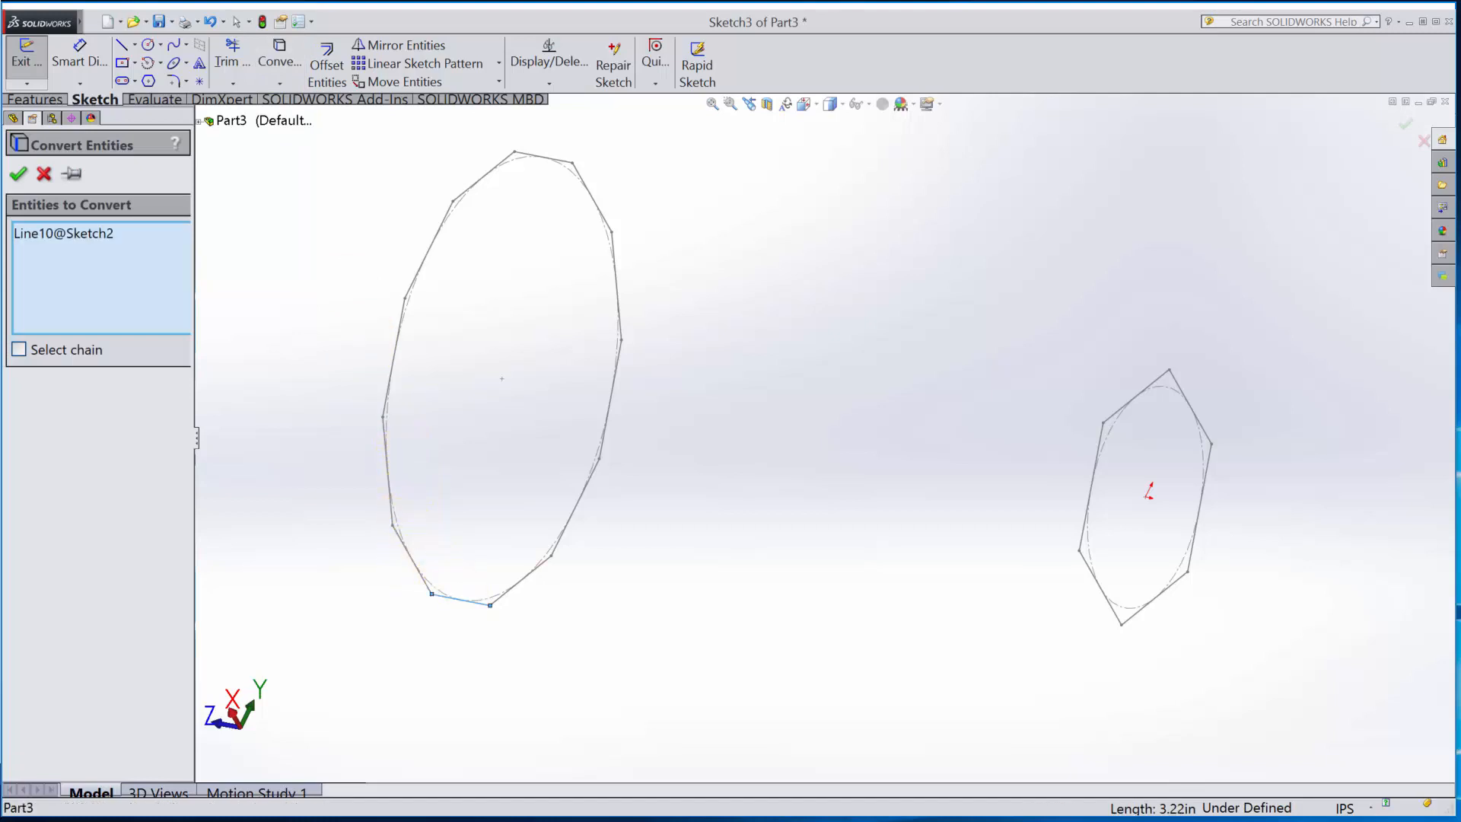
left_click(19, 173)
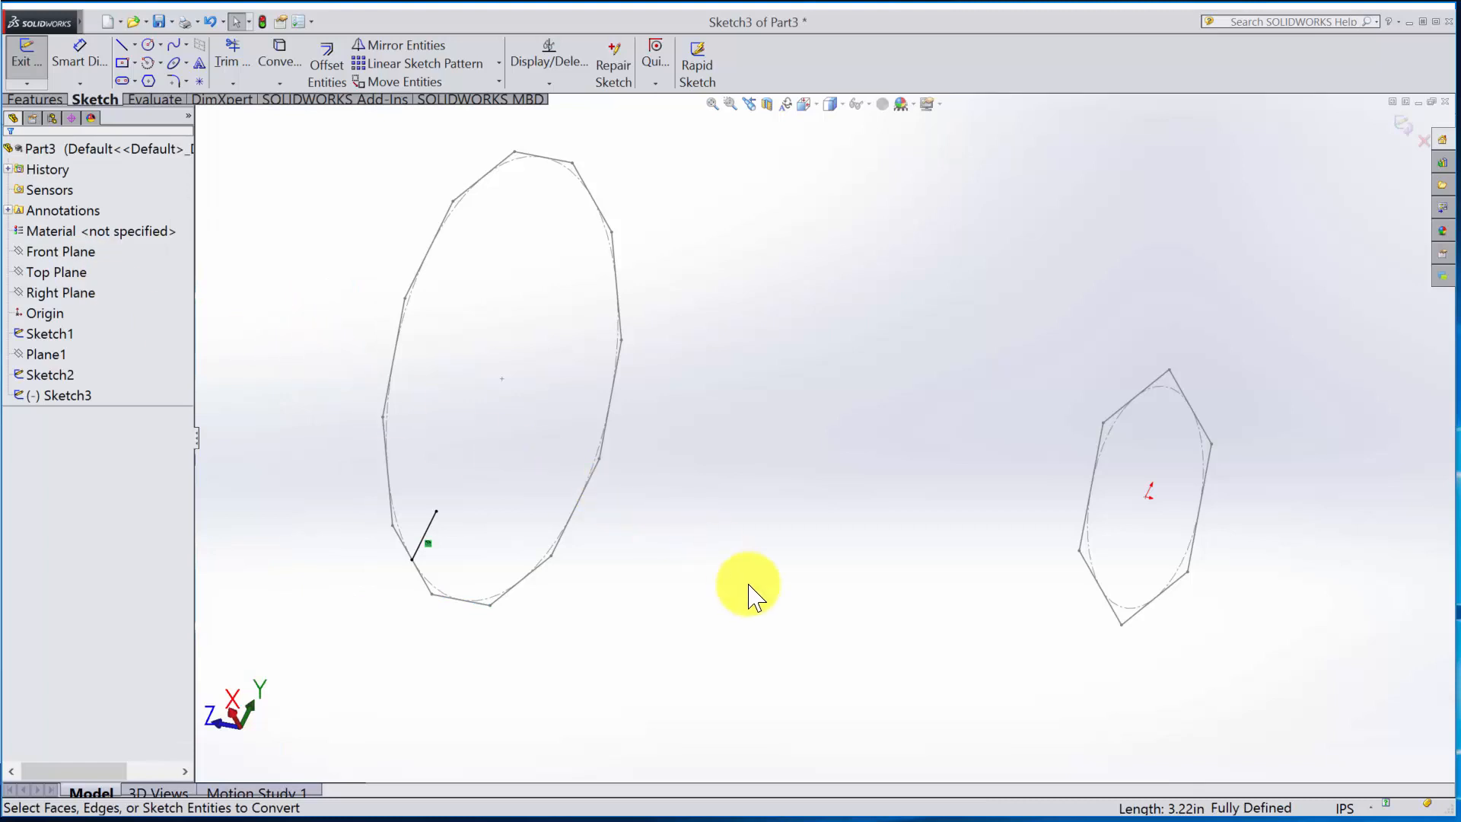
mouse_move(747, 594)
middle_mouse_down()
mouse_move(830, 522)
mouse_move(868, 522)
mouse_move(872, 551)
middle_mouse_up()
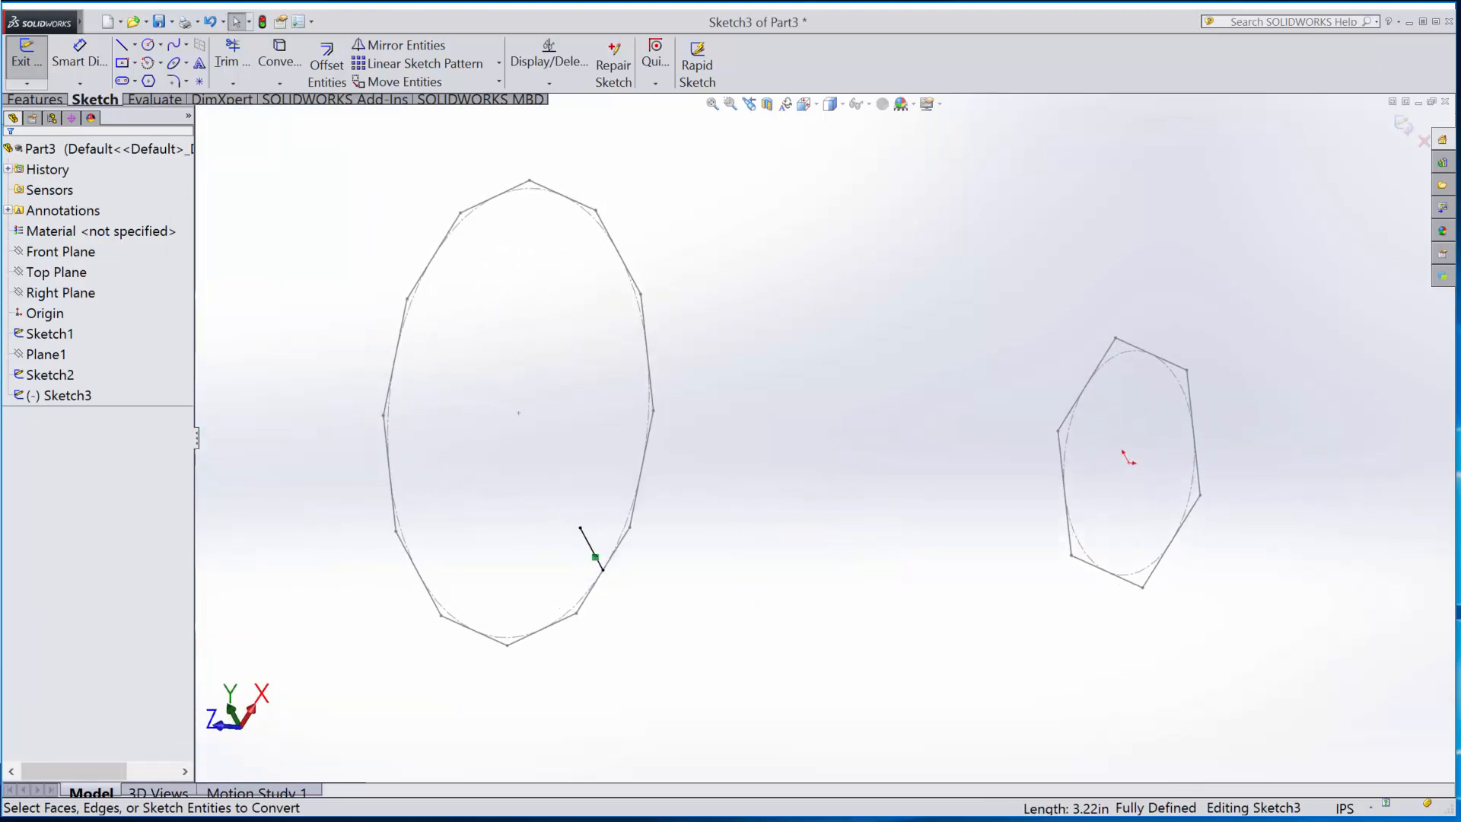
key("ctrl+z")
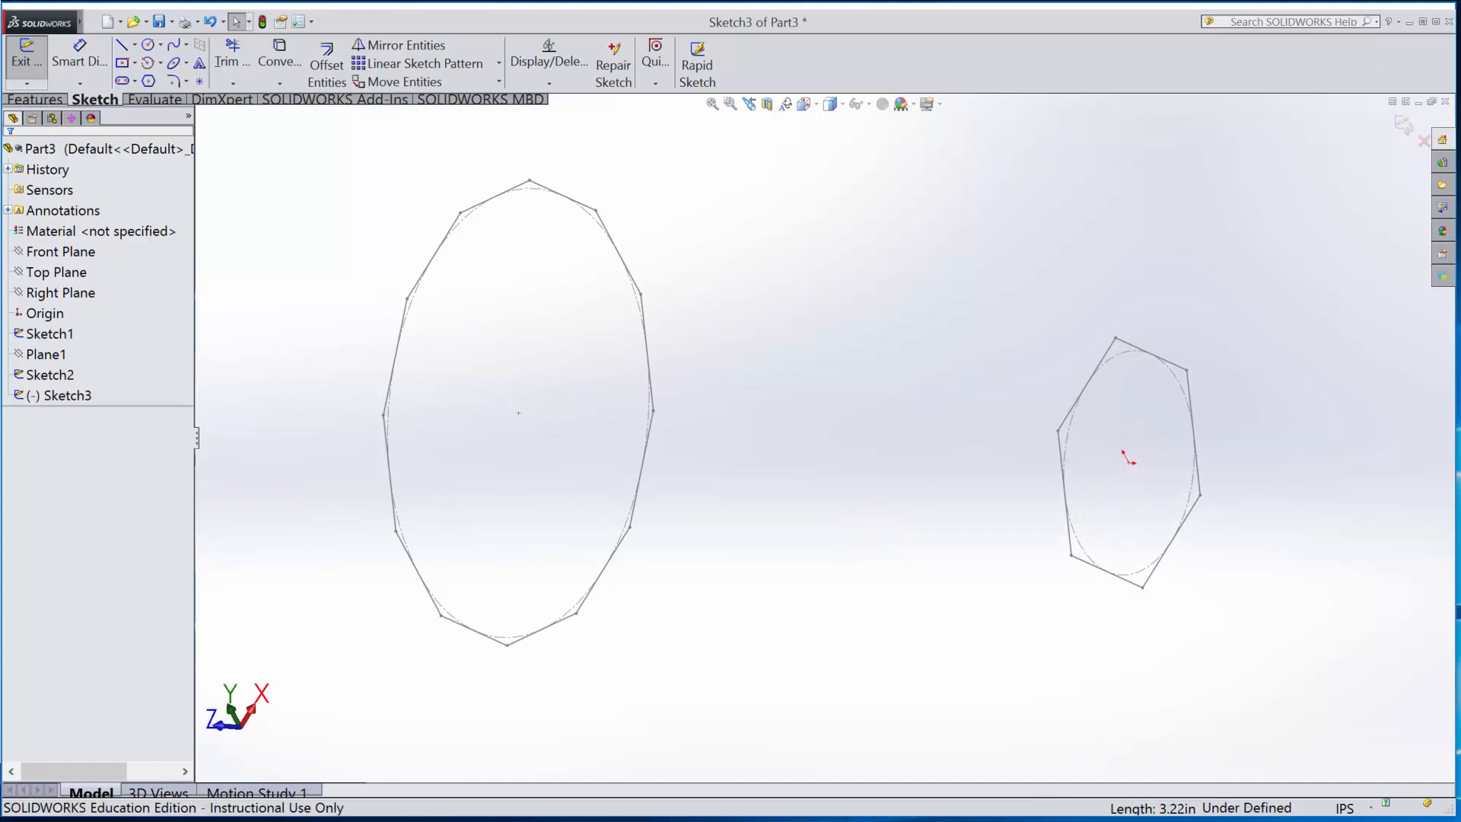
left_click(617, 548)
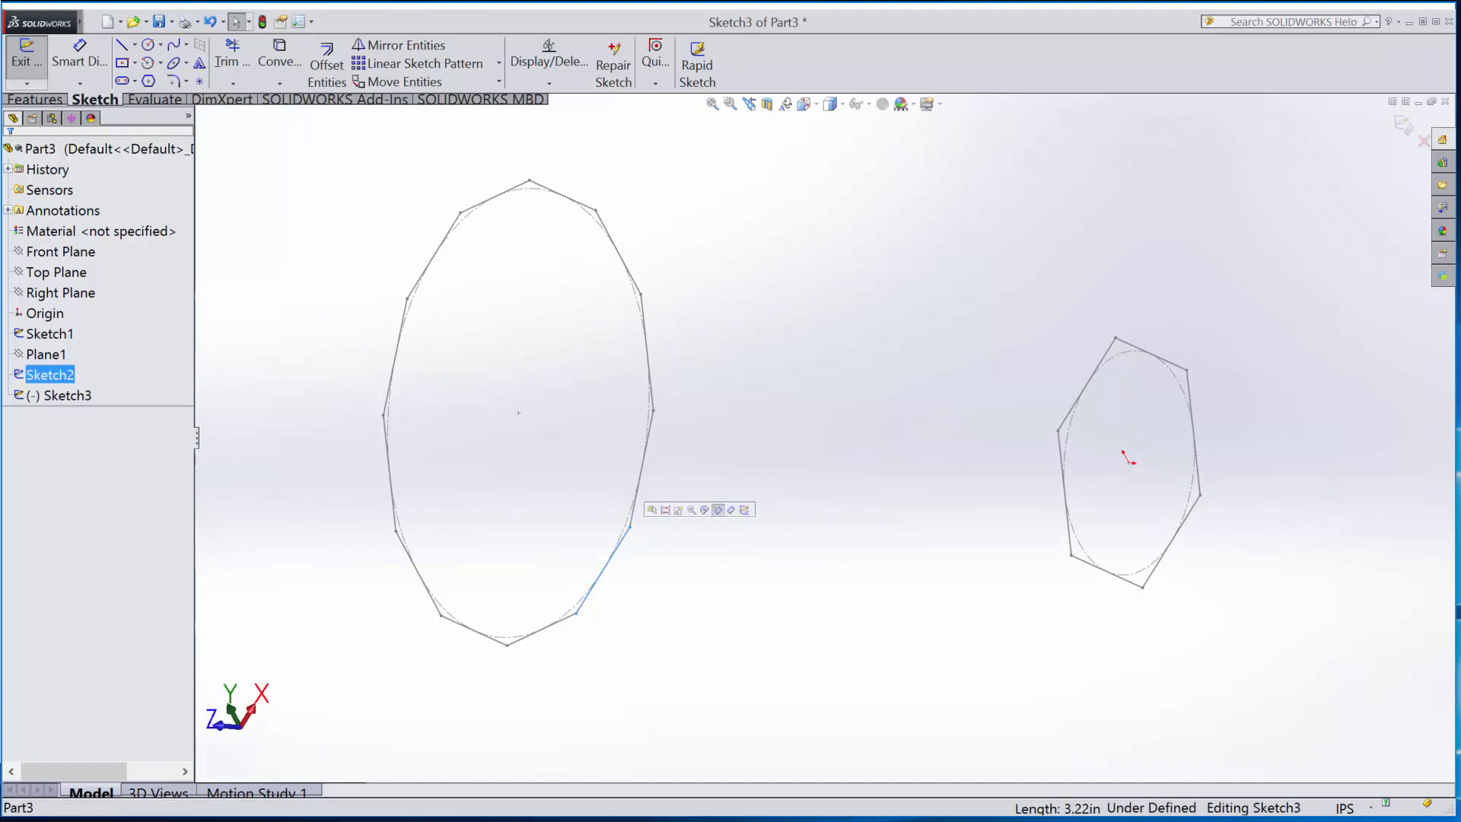
left_click(279, 55)
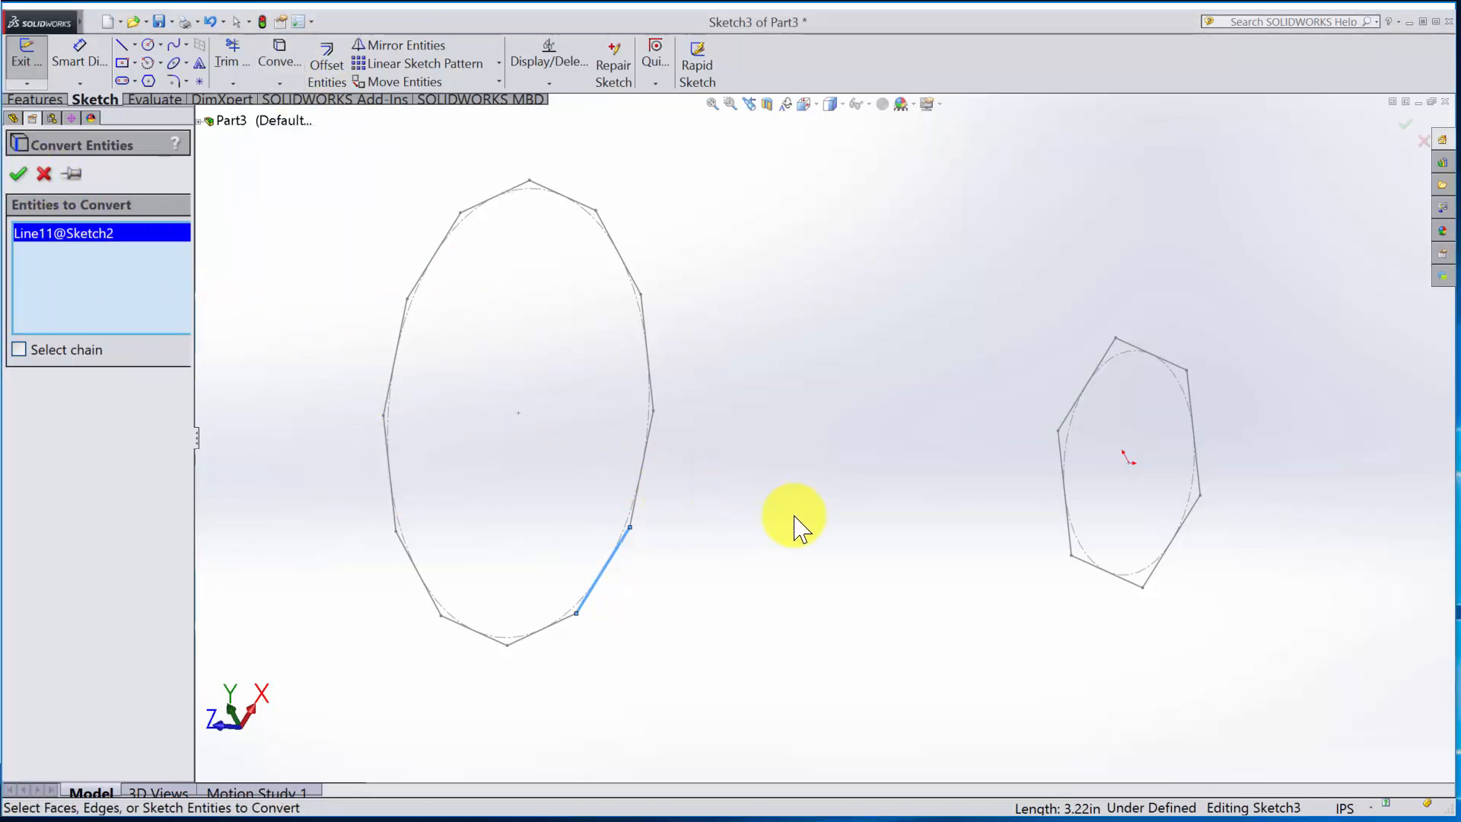
mouse_move(792, 522)
middle_mouse_down()
mouse_move(763, 505)
mouse_move(772, 576)
middle_mouse_up()
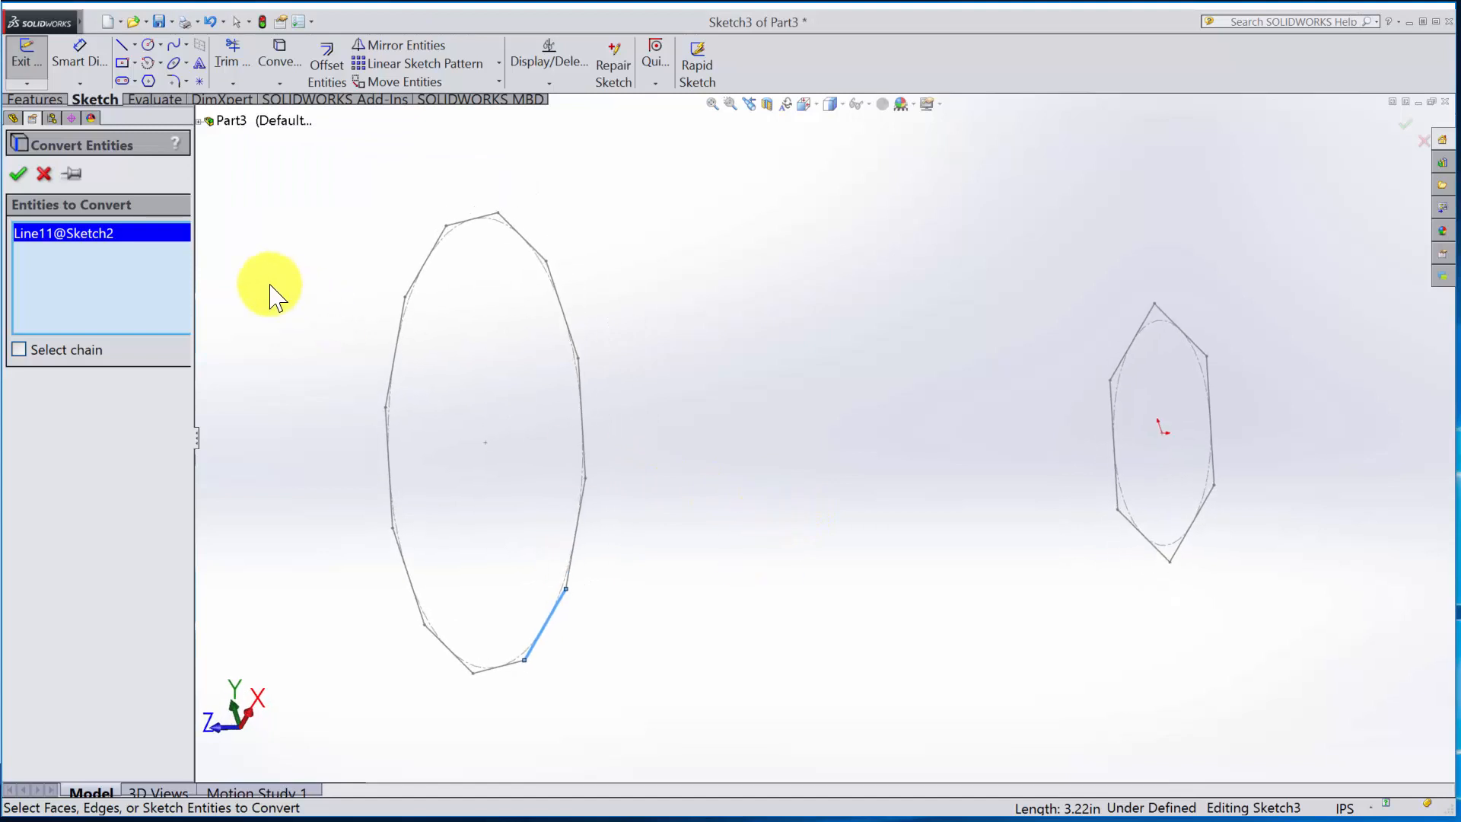
left_click(44, 173)
Step: Sketch a wavy nine-point spline joining the lower-edge midpoints of the 12-sided polygon and the hexagon, and exit the sketch
left_click(61, 395)
right_click(61, 395)
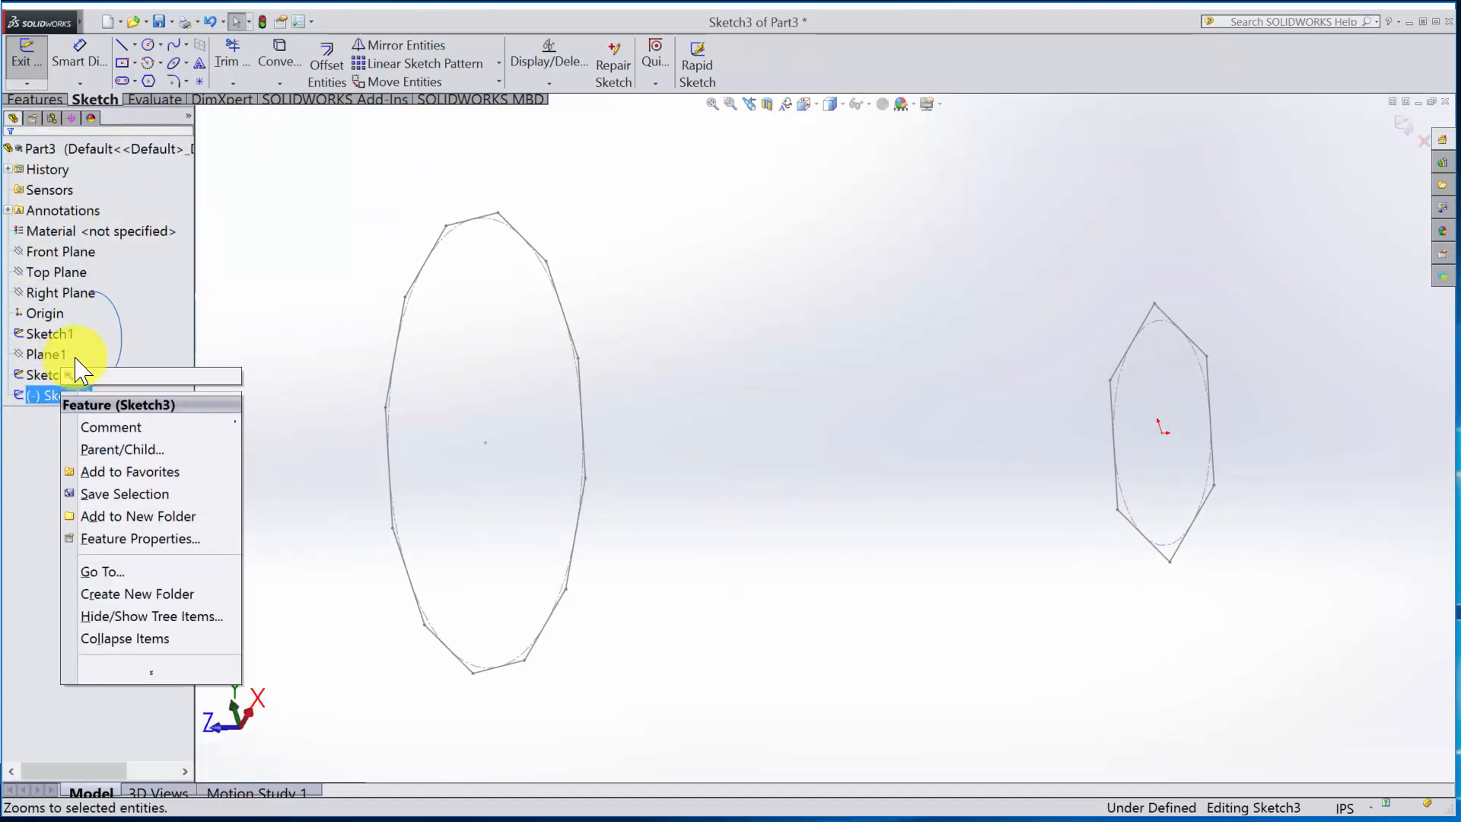
left_click(85, 372)
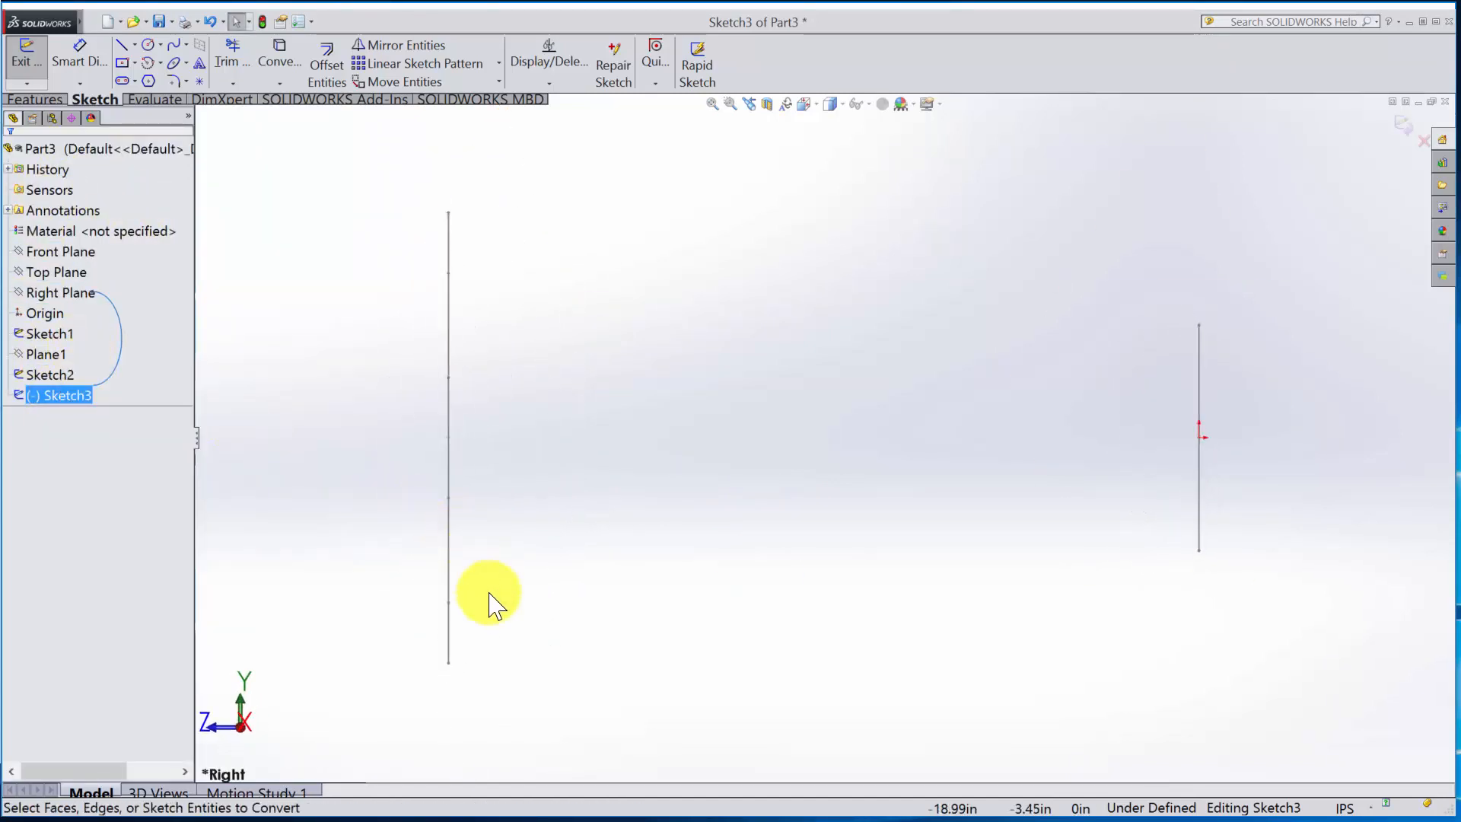
left_click(170, 46)
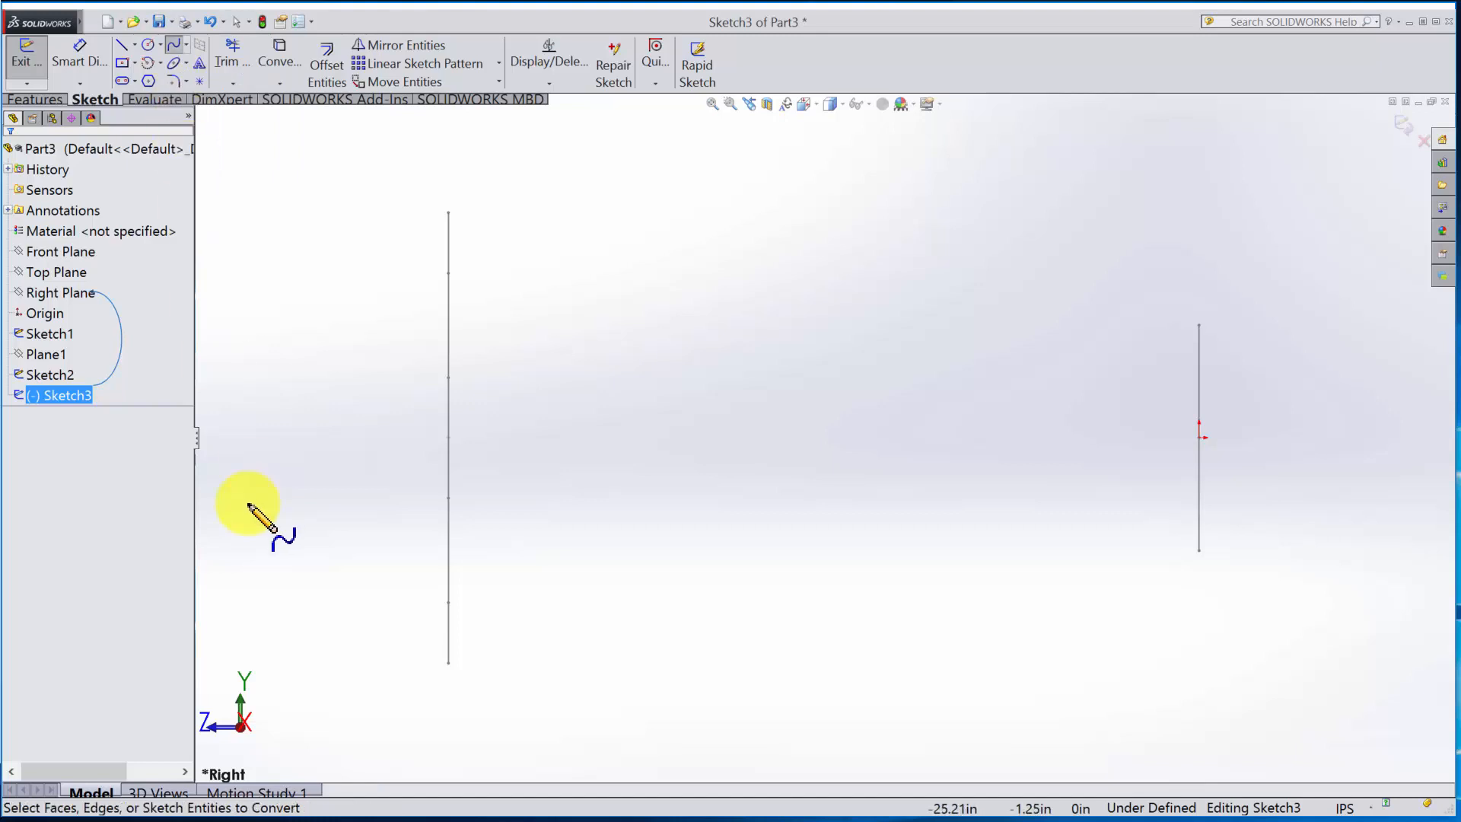
left_click(449, 664)
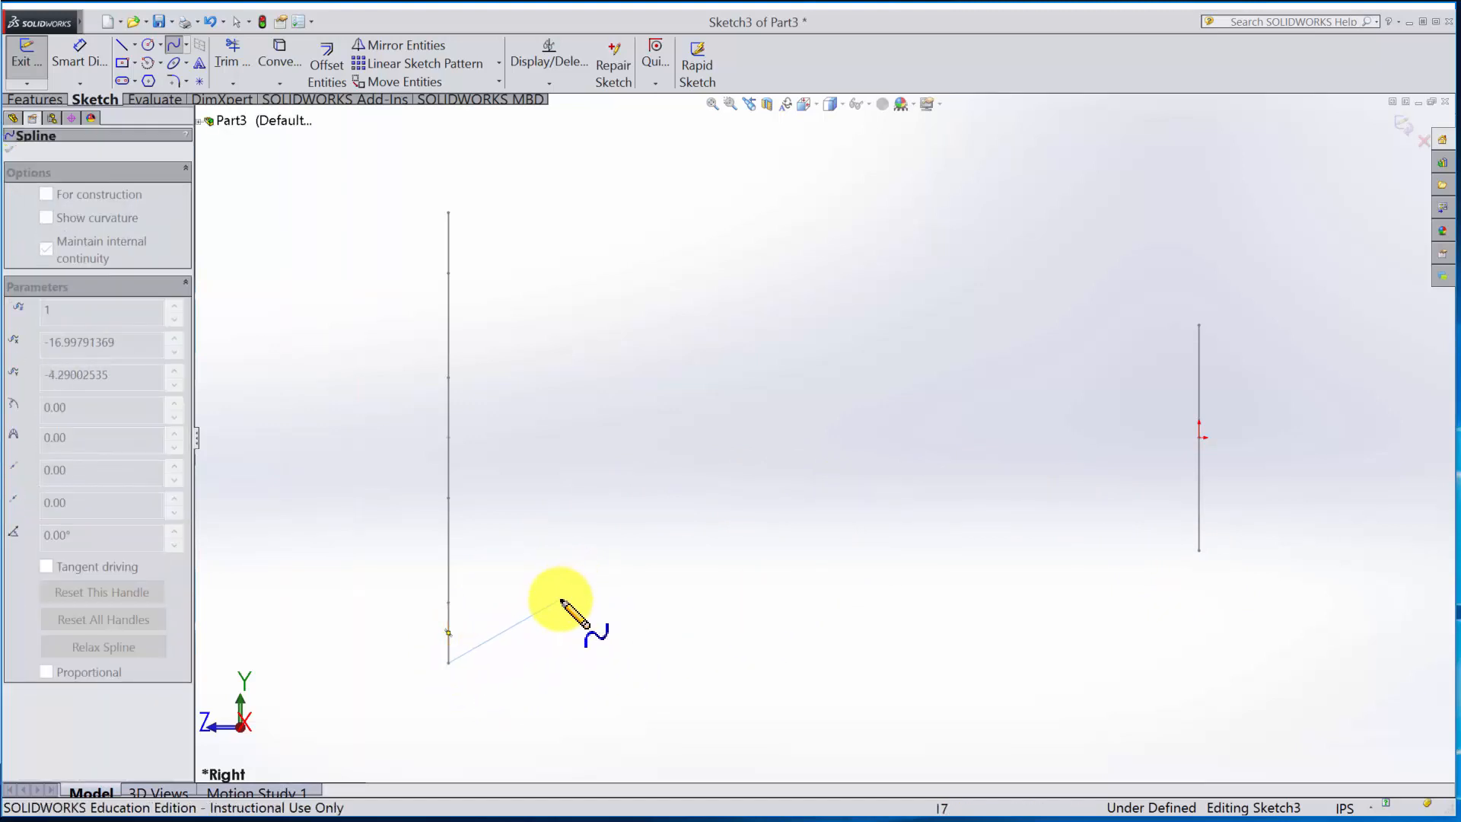
left_click(517, 632)
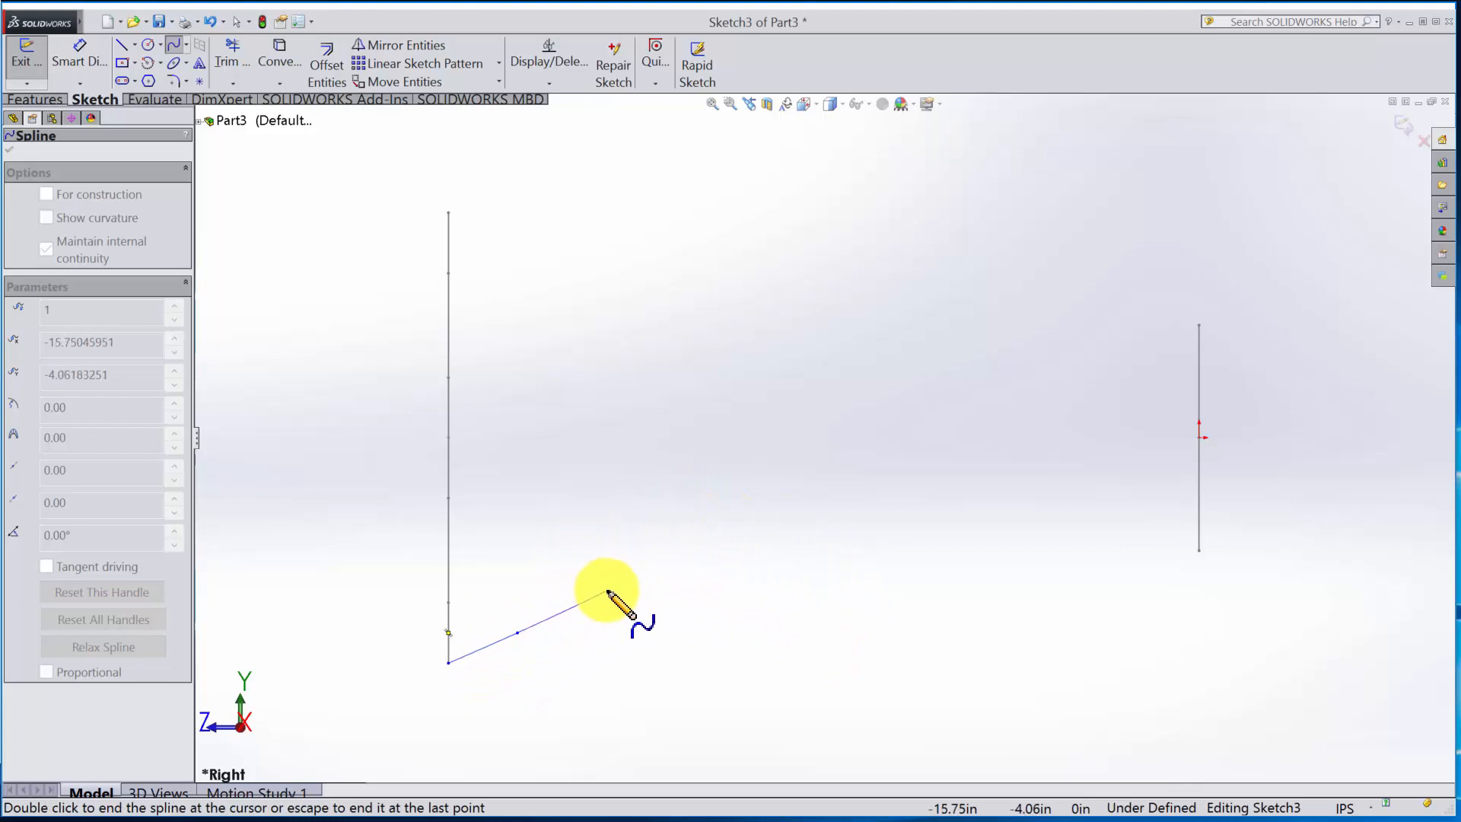
left_click(608, 590)
left_click(684, 570)
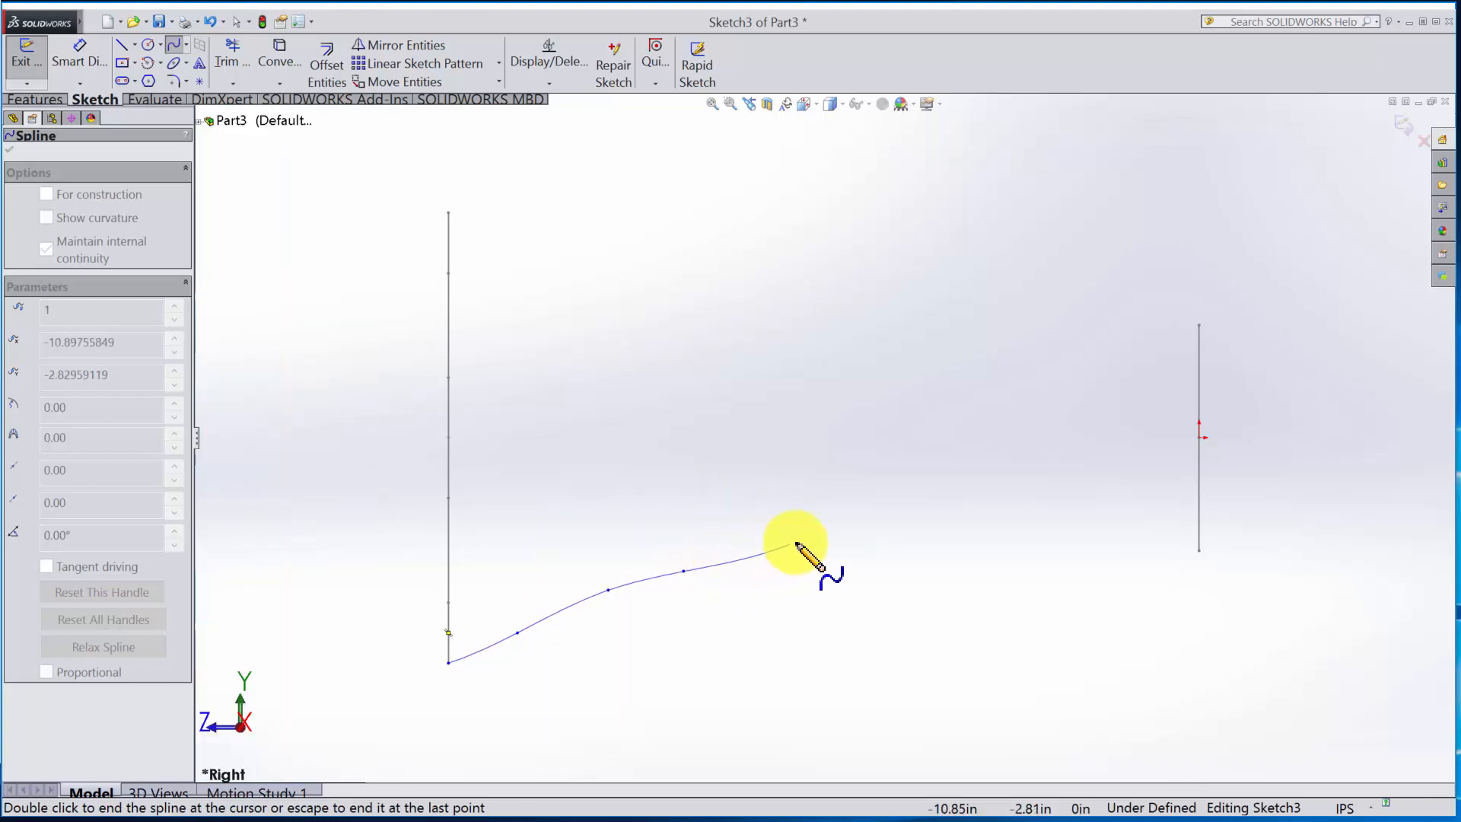
left_click(818, 531)
left_click(955, 523)
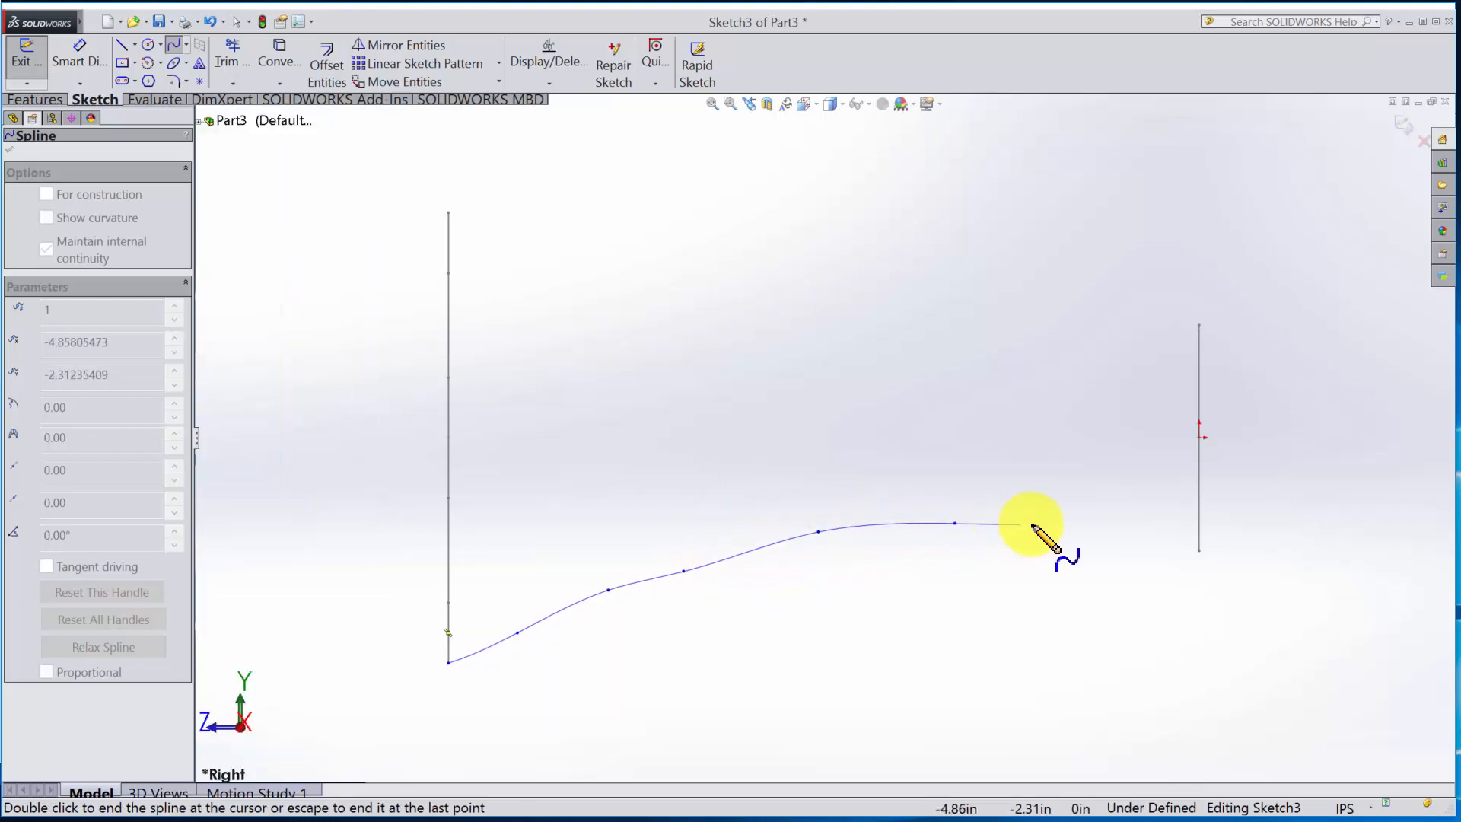
left_click(1065, 539)
left_click(1114, 554)
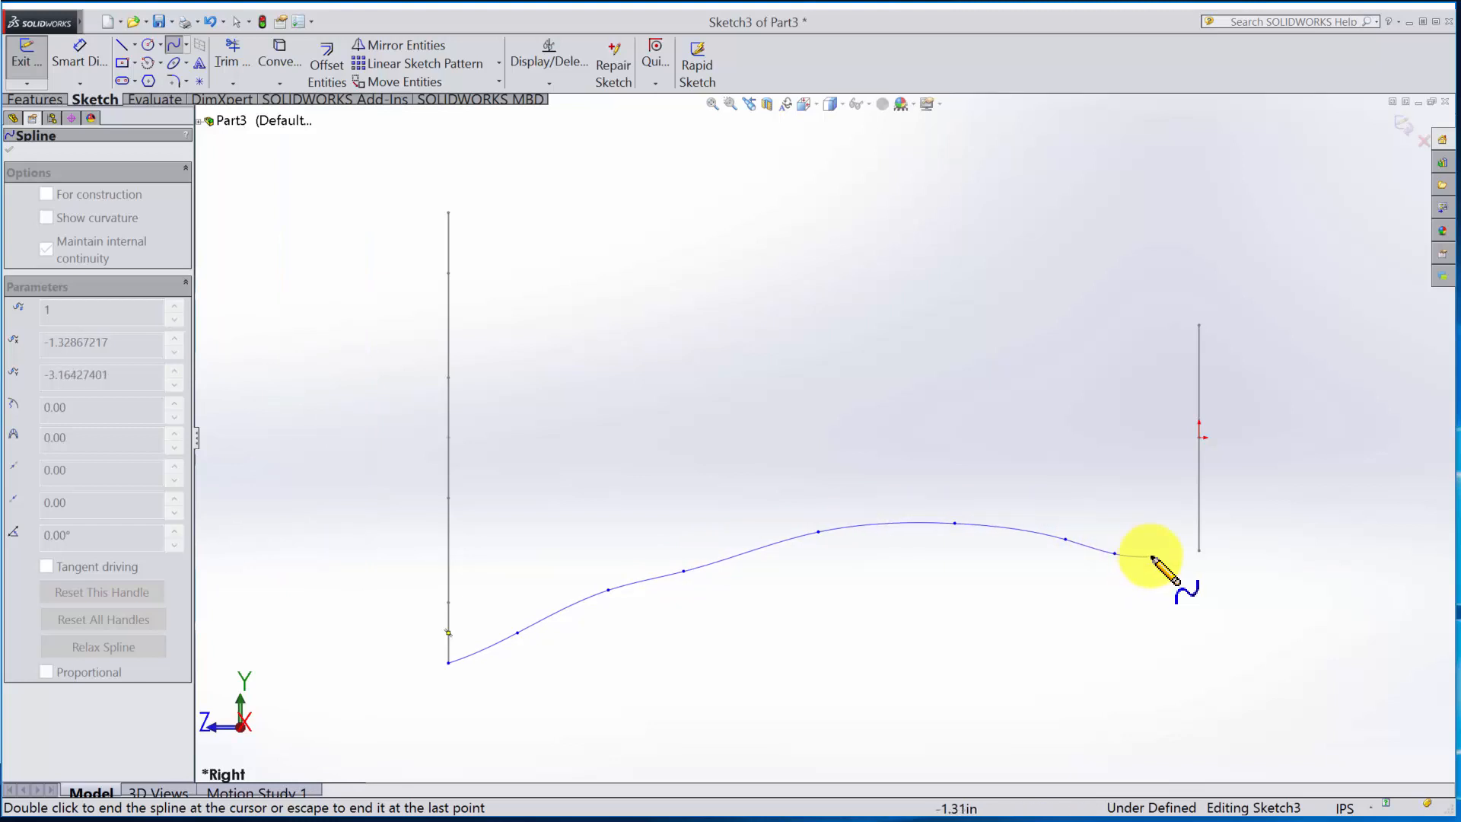
left_click(1198, 554)
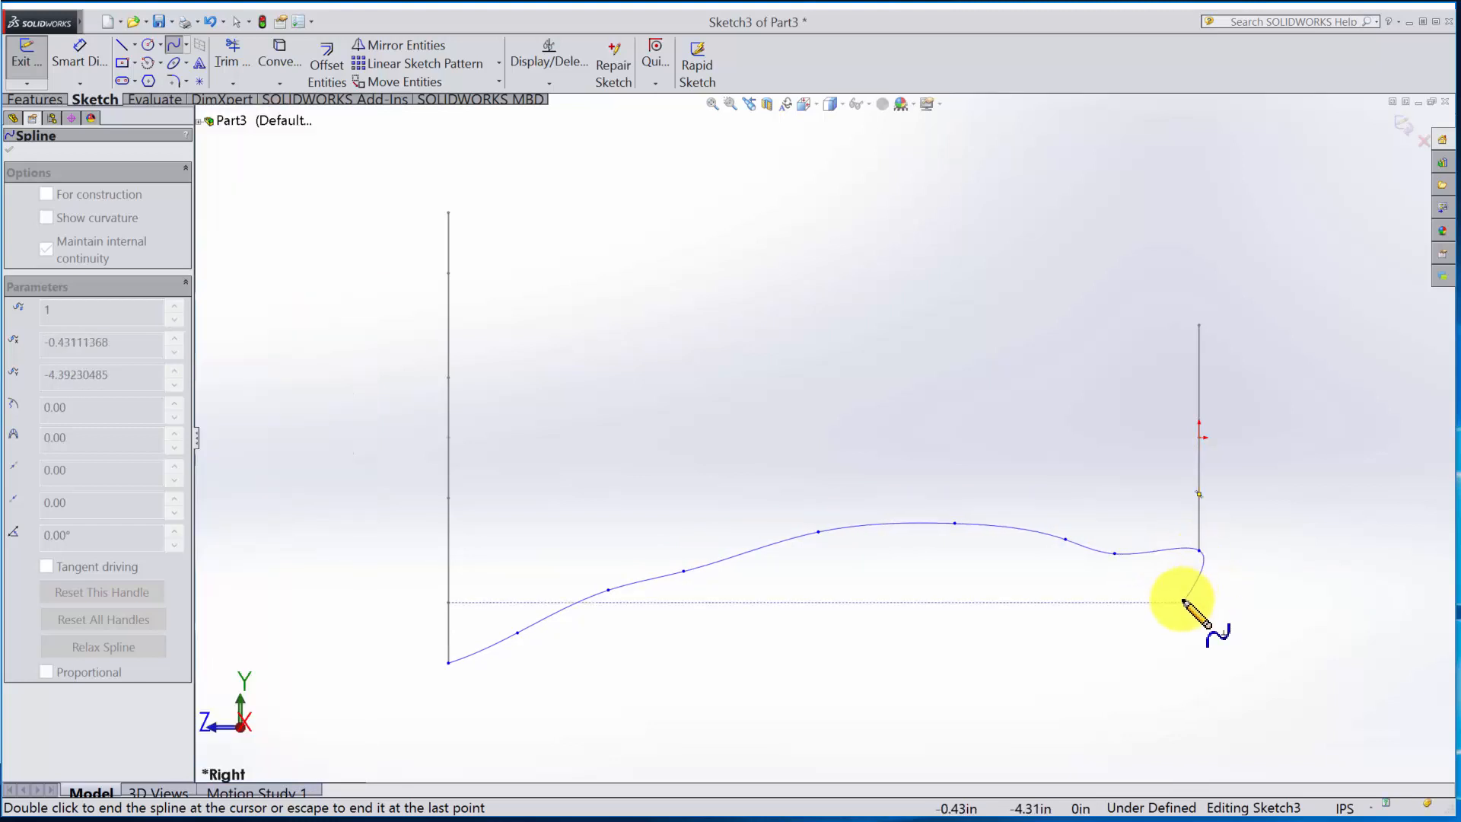
key("Escape")
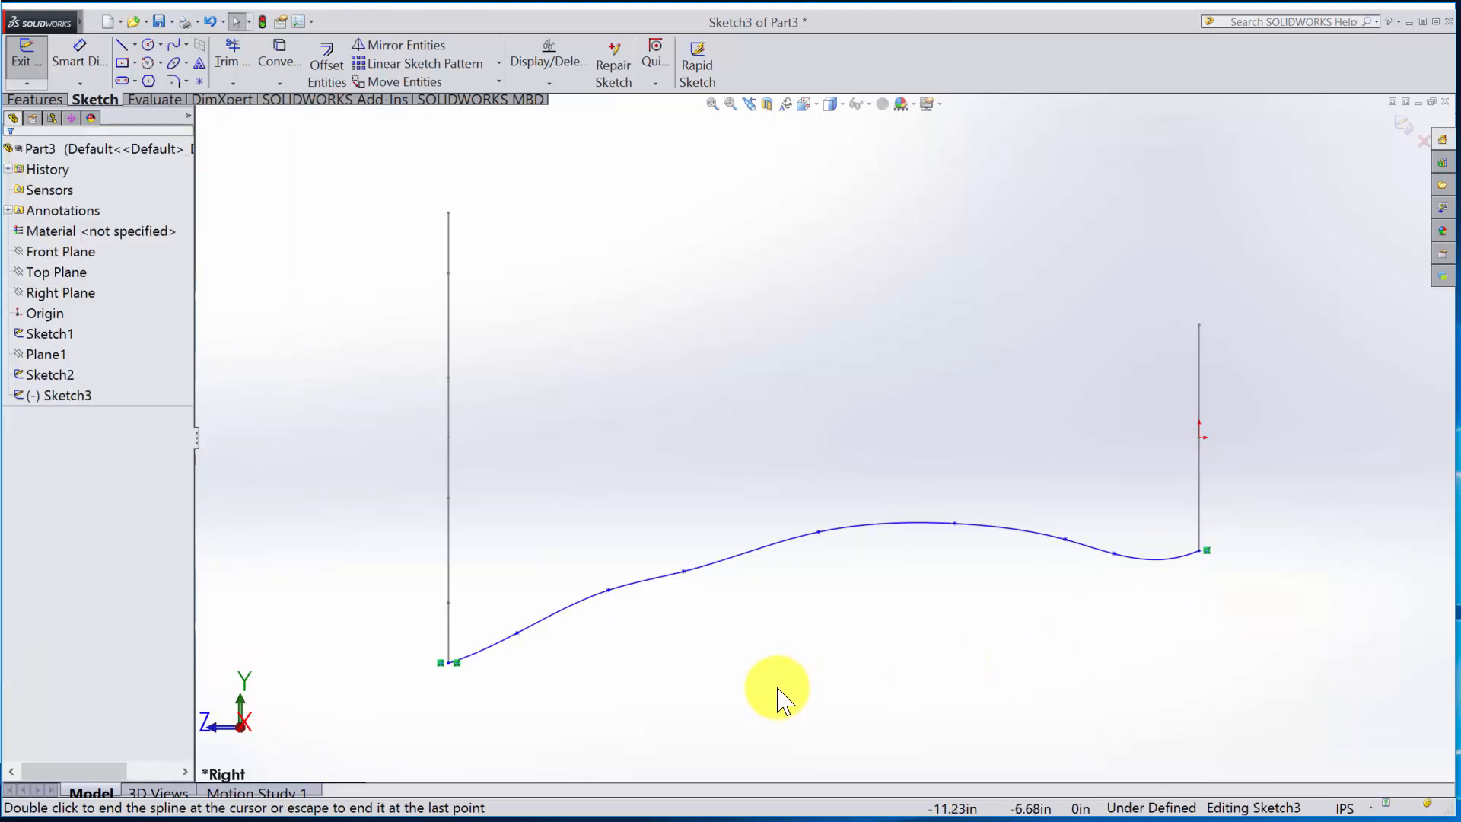
mouse_move(778, 696)
middle_mouse_down()
mouse_move(857, 398)
mouse_move(910, 483)
mouse_move(863, 435)
middle_mouse_up()
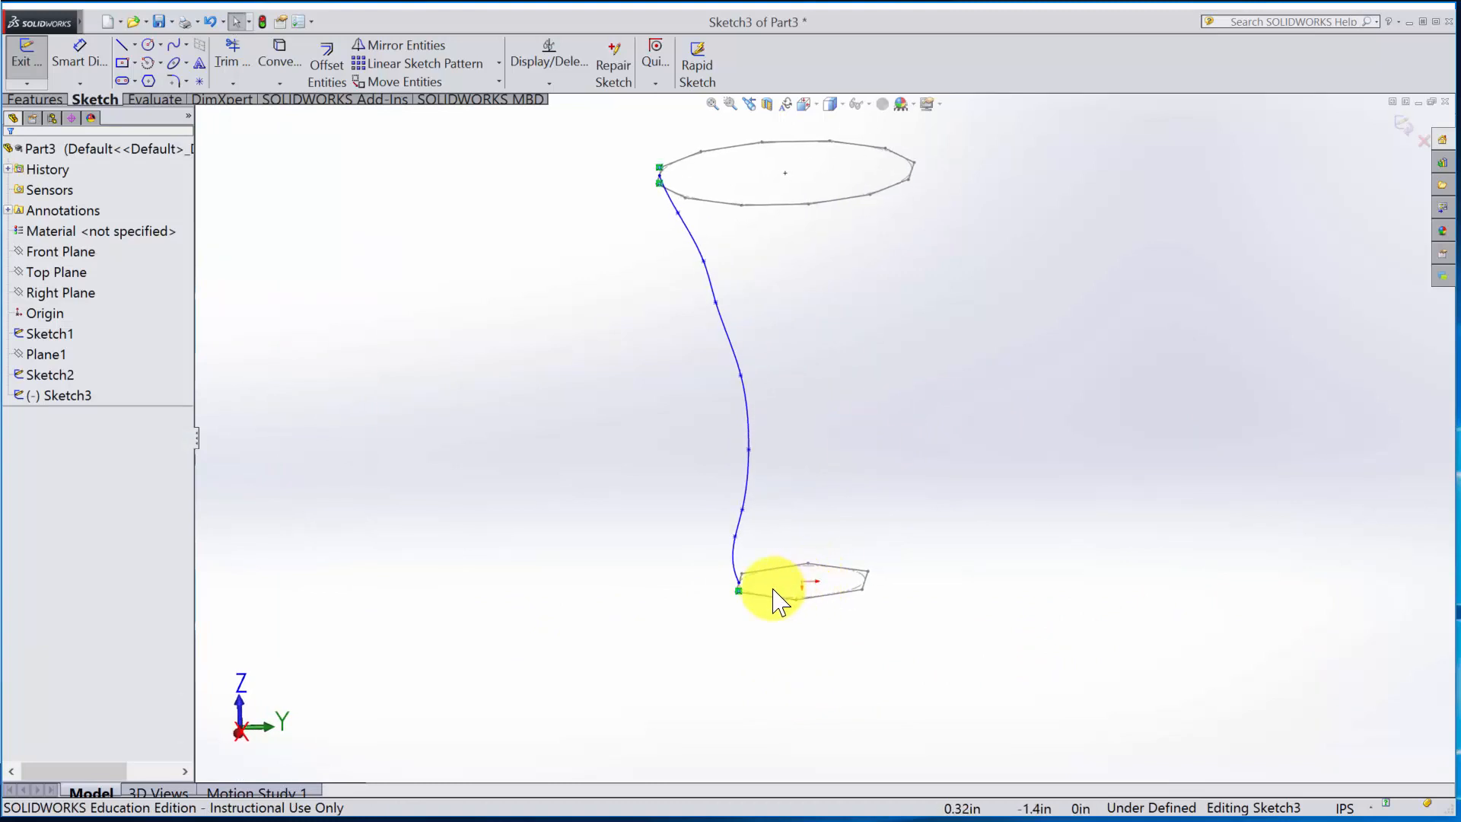
left_click(706, 283)
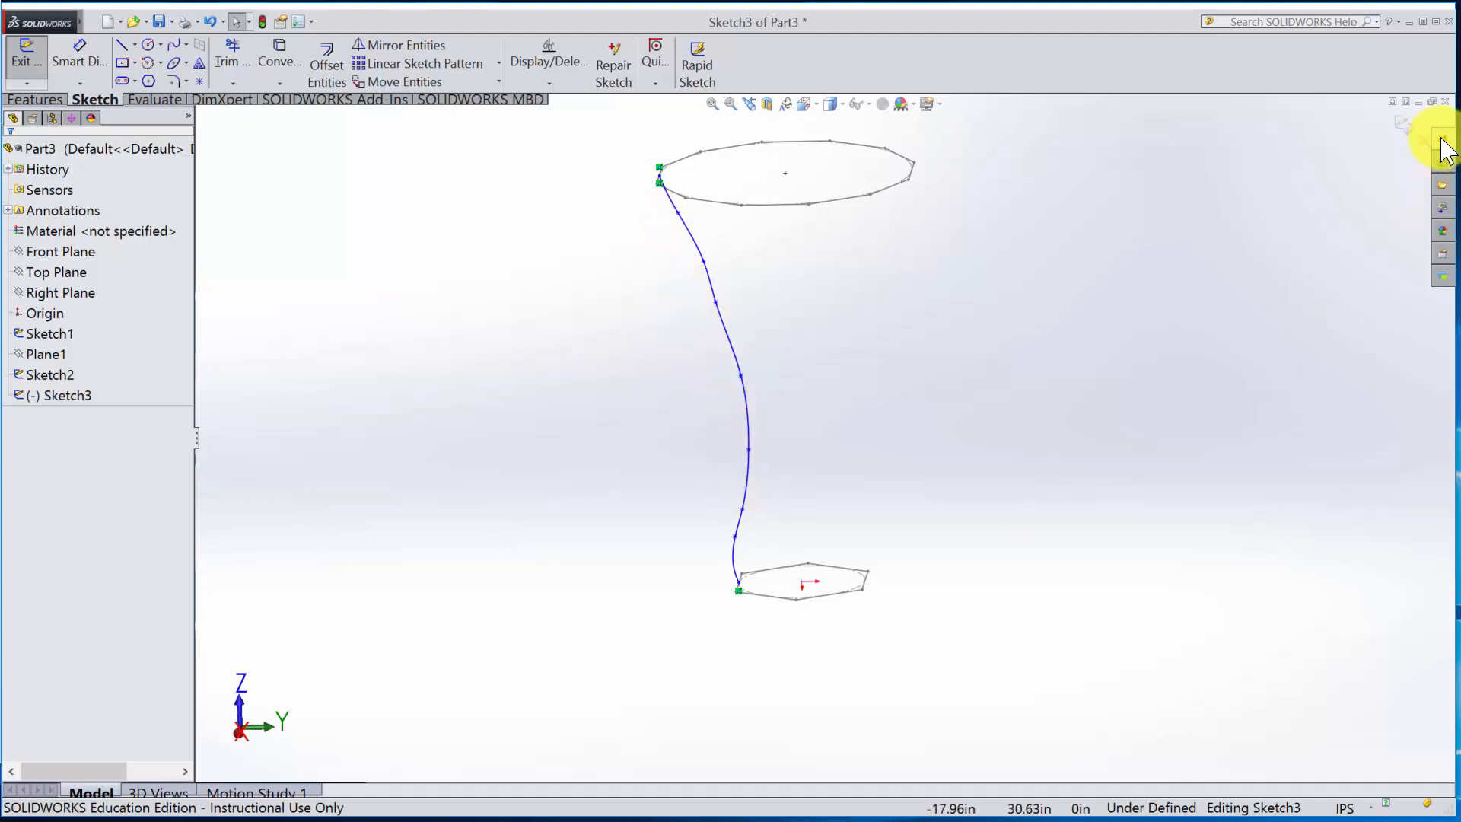
left_click(1404, 126)
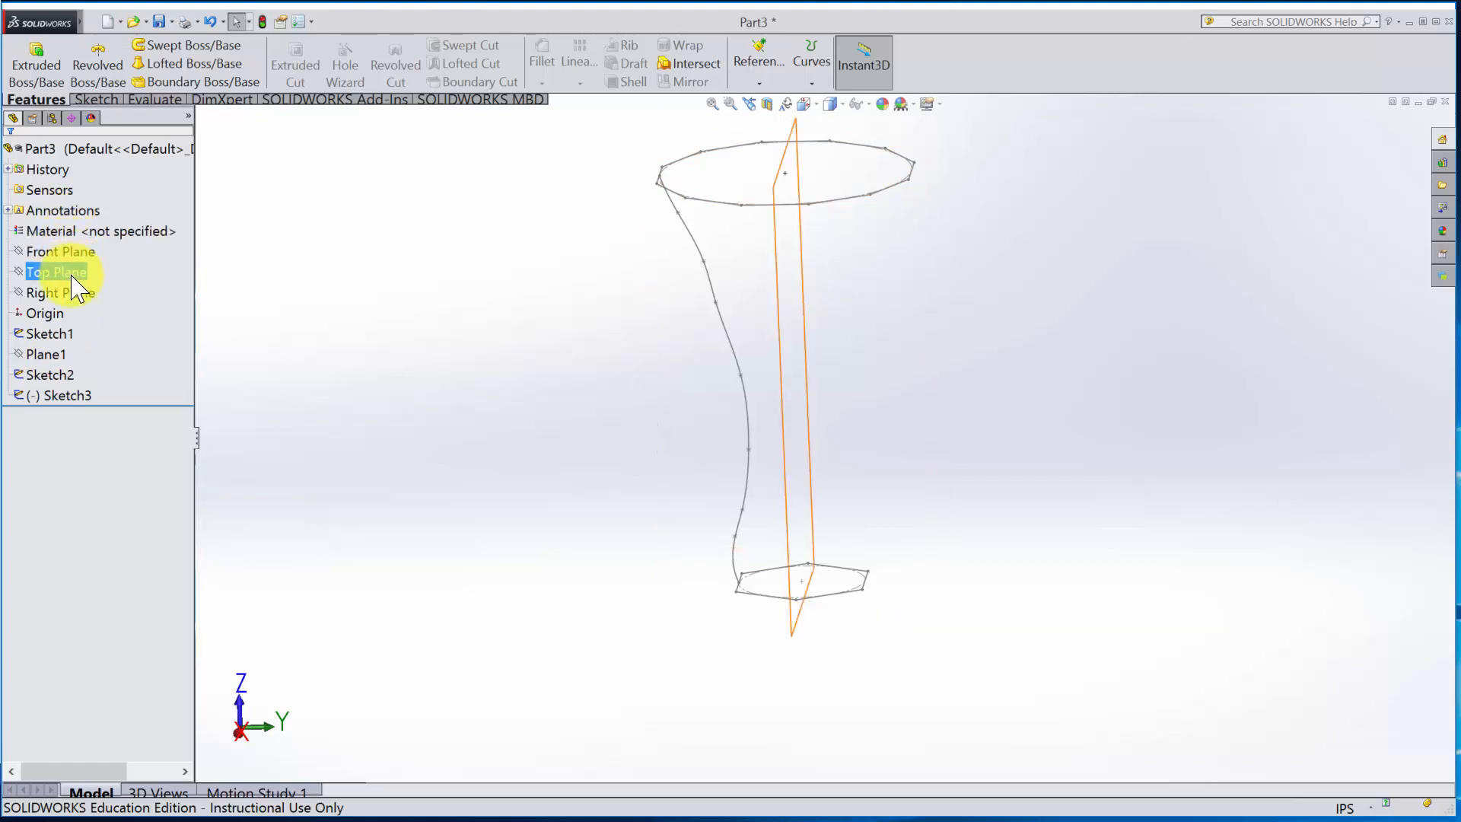
Step: Start a second, separate sketch on the Right Plane for the opposite connecting curve
left_click(74, 294)
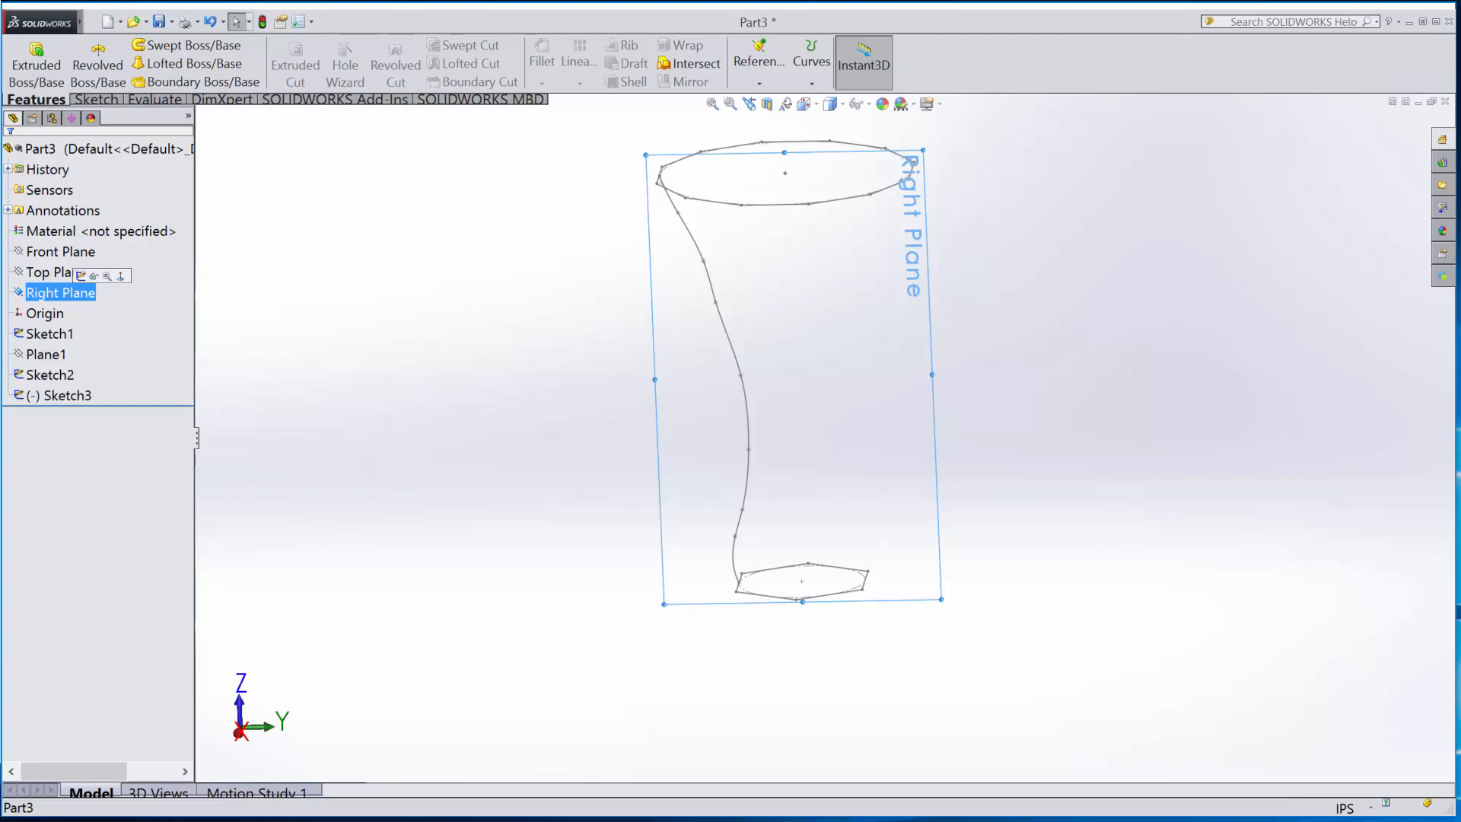
right_click(77, 295)
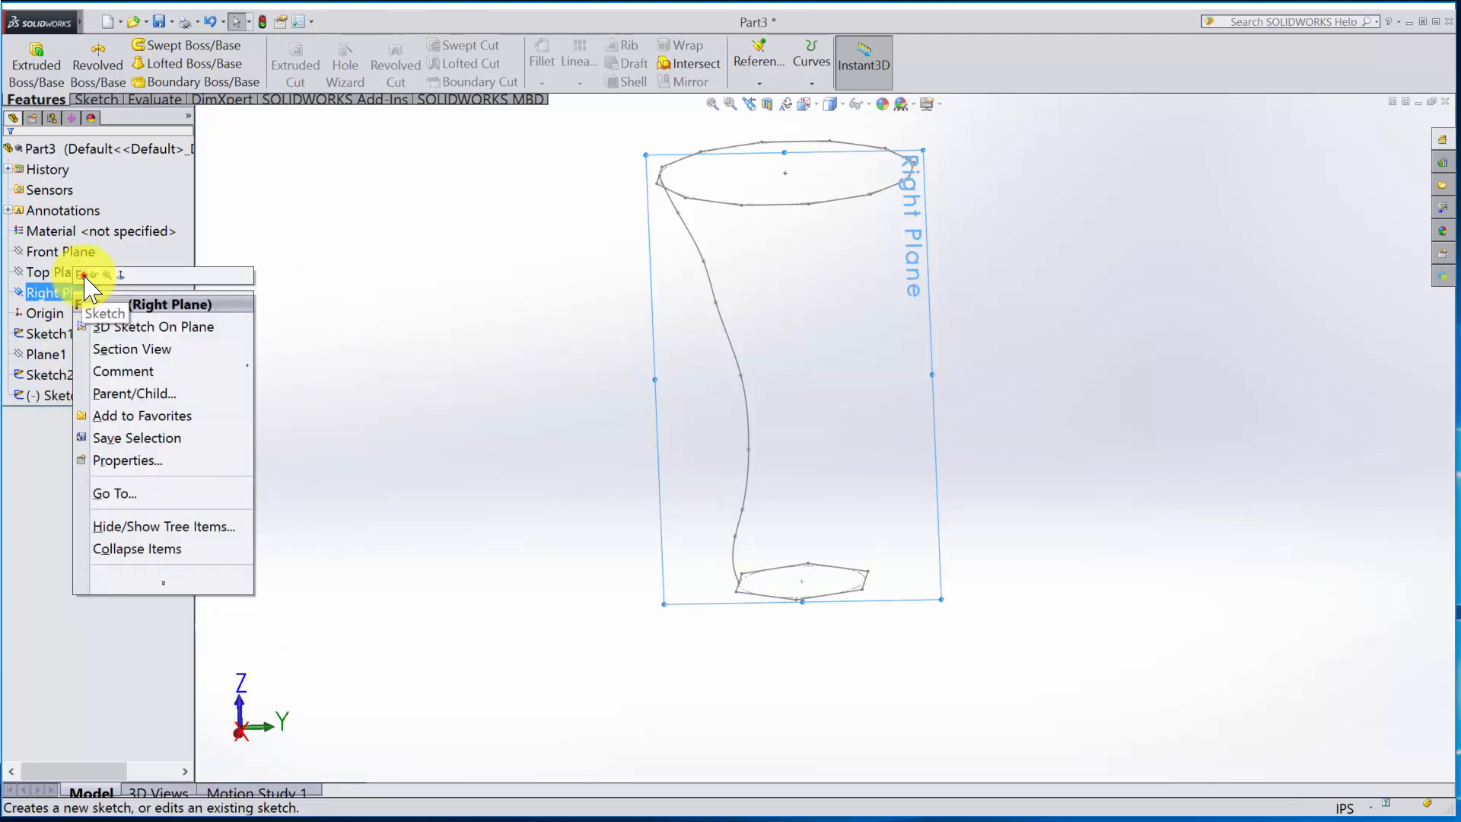
left_click(81, 275)
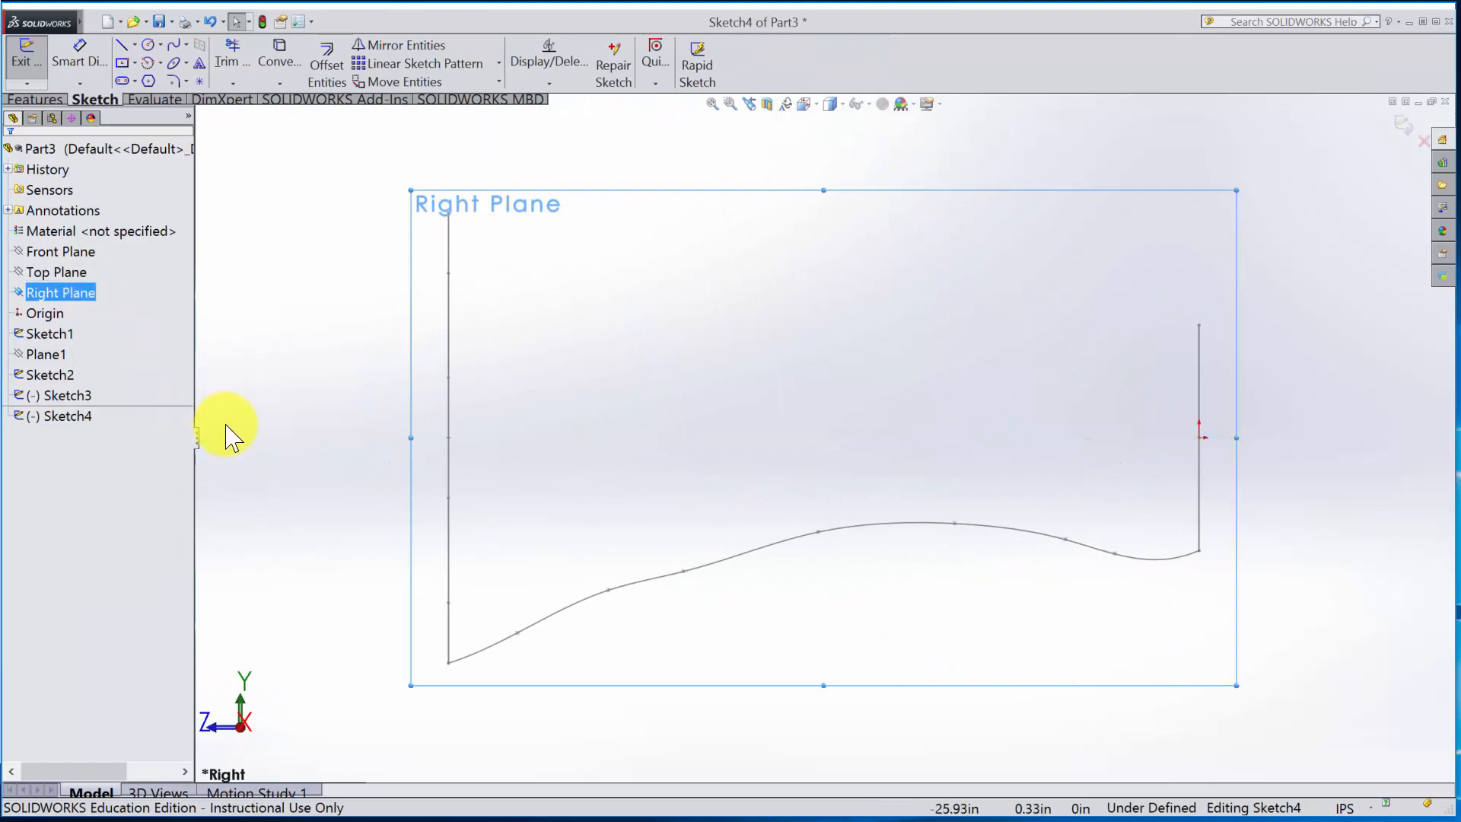
Step: Draw a horizontal construction line of infinite length through the origin
left_click(121, 46)
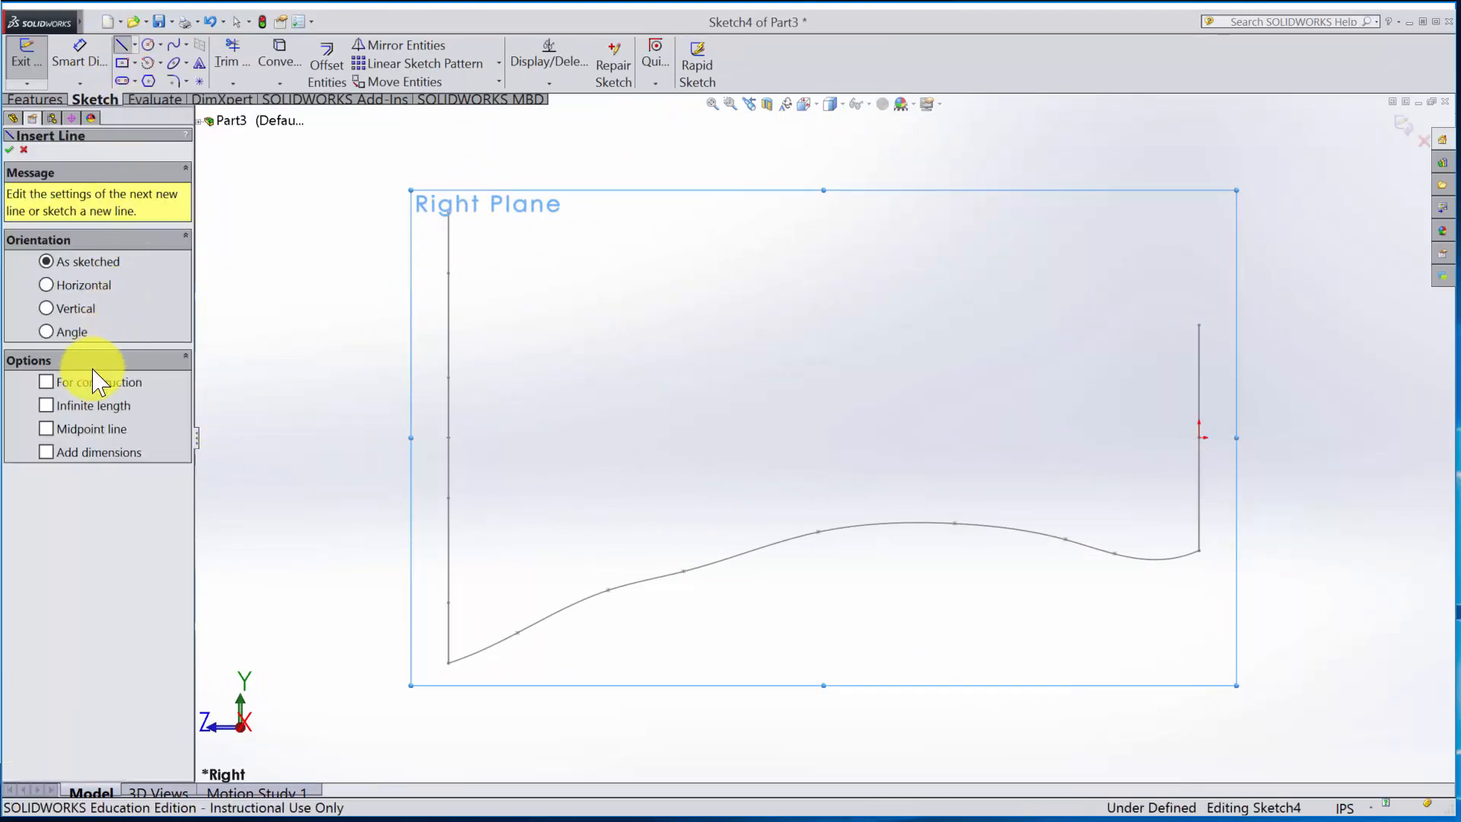
left_click(45, 381)
left_click(46, 405)
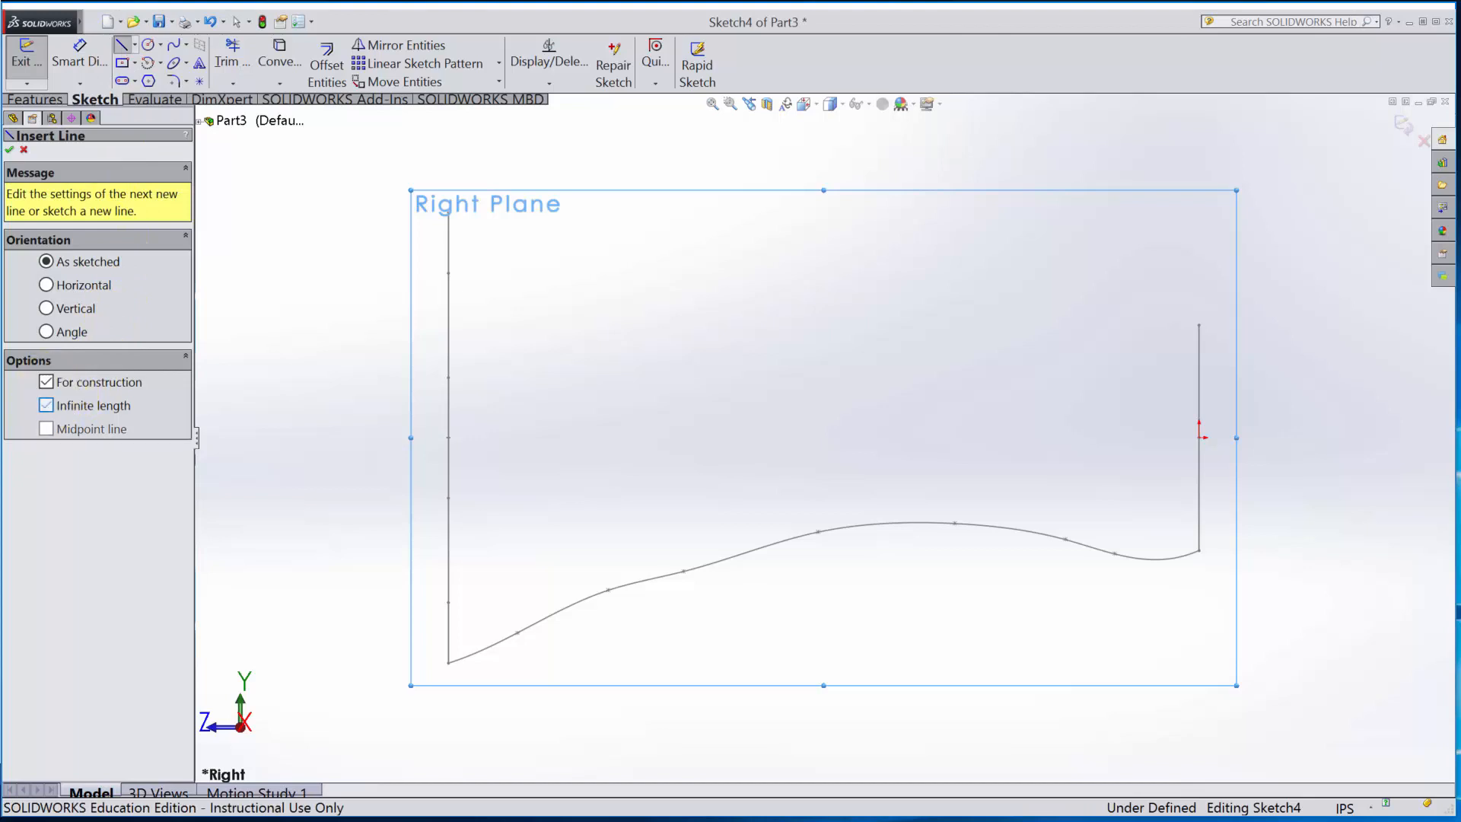
left_click(1200, 438)
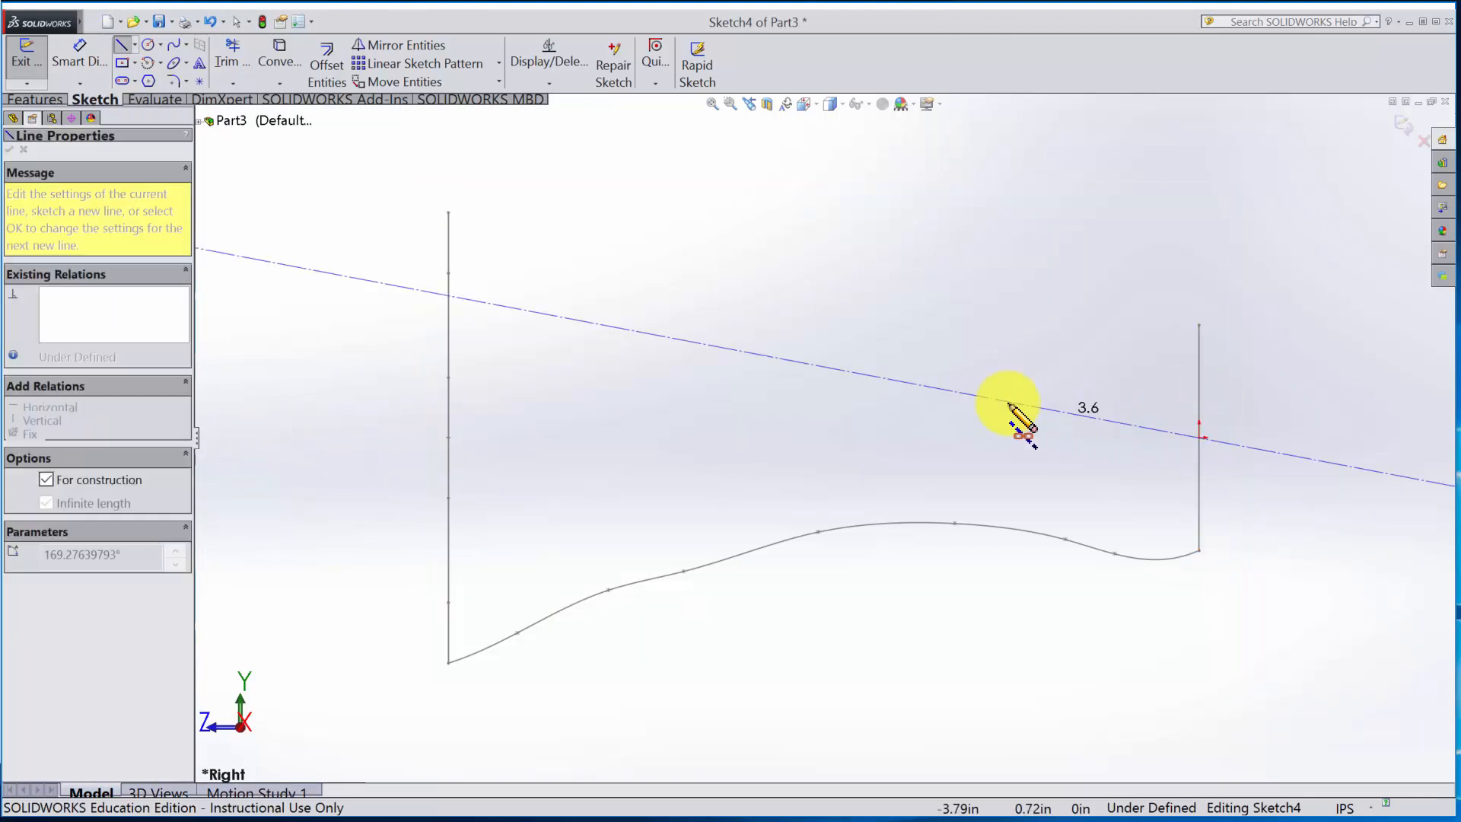
left_click(946, 438)
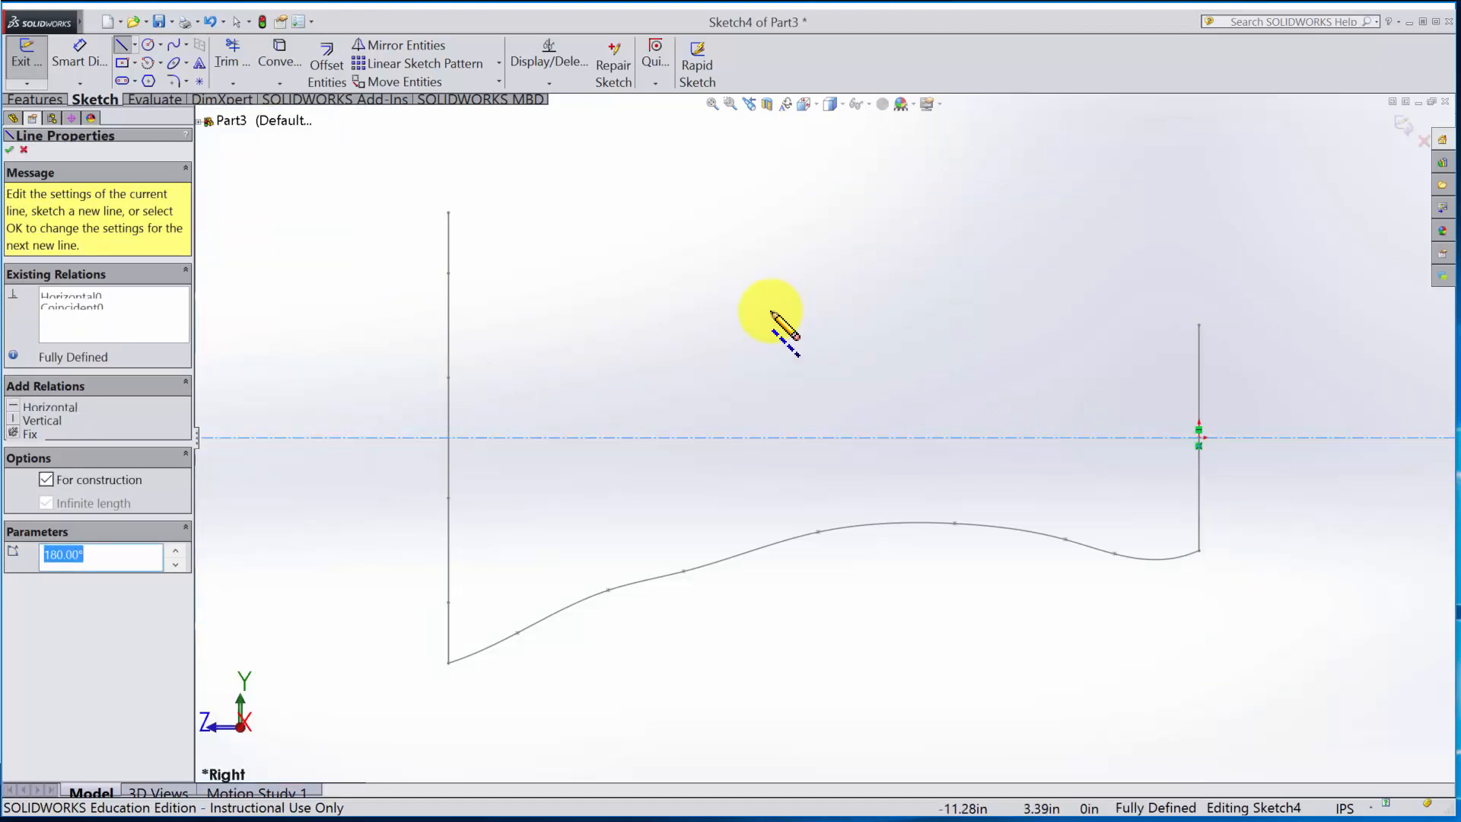
key("Escape")
Step: Convert the previous sketch's spline into this sketch with Convert Entities and make the copy construction geometry
left_click(426, 46)
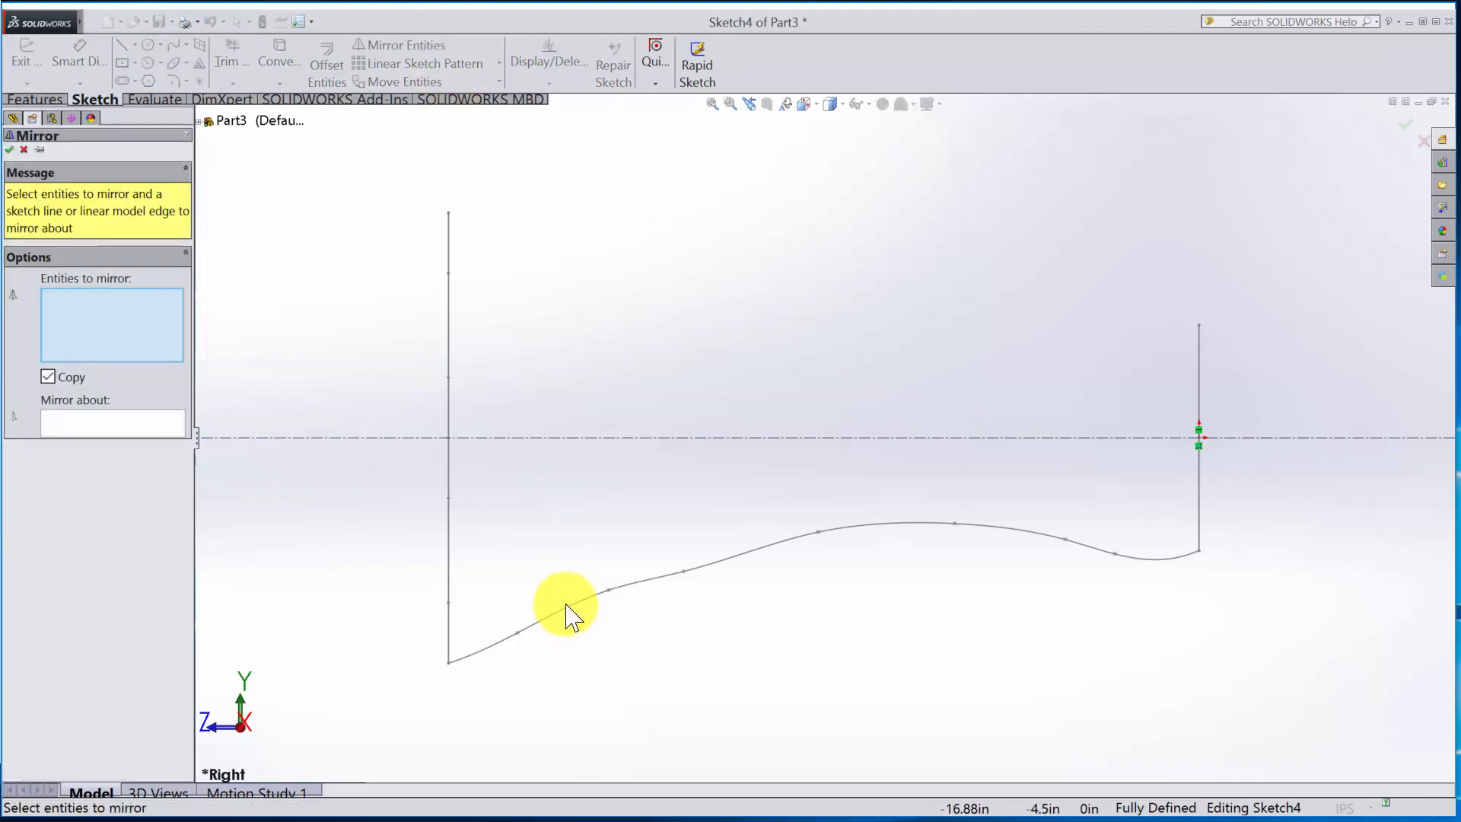
key("Escape")
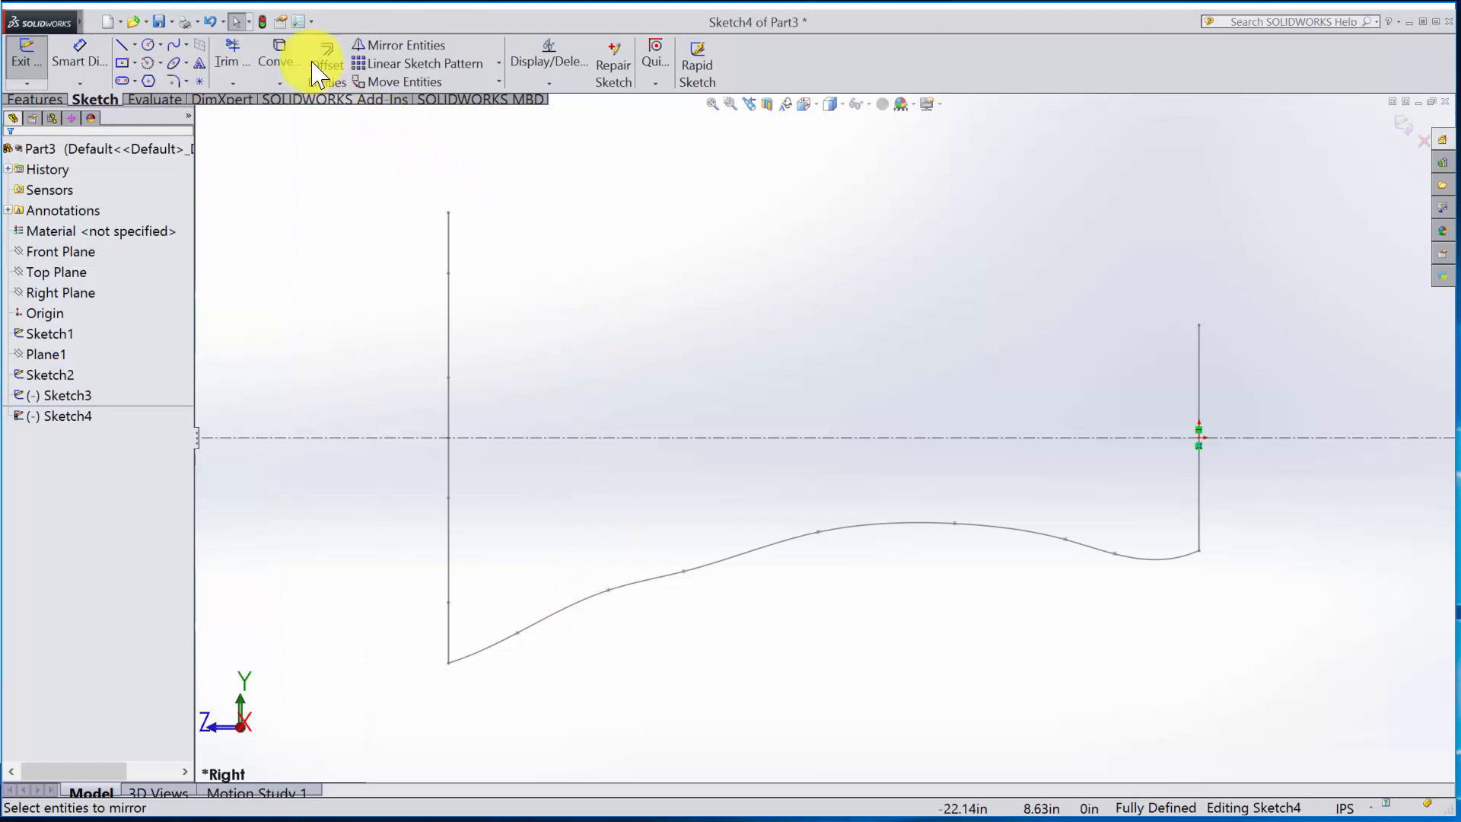
left_click(277, 61)
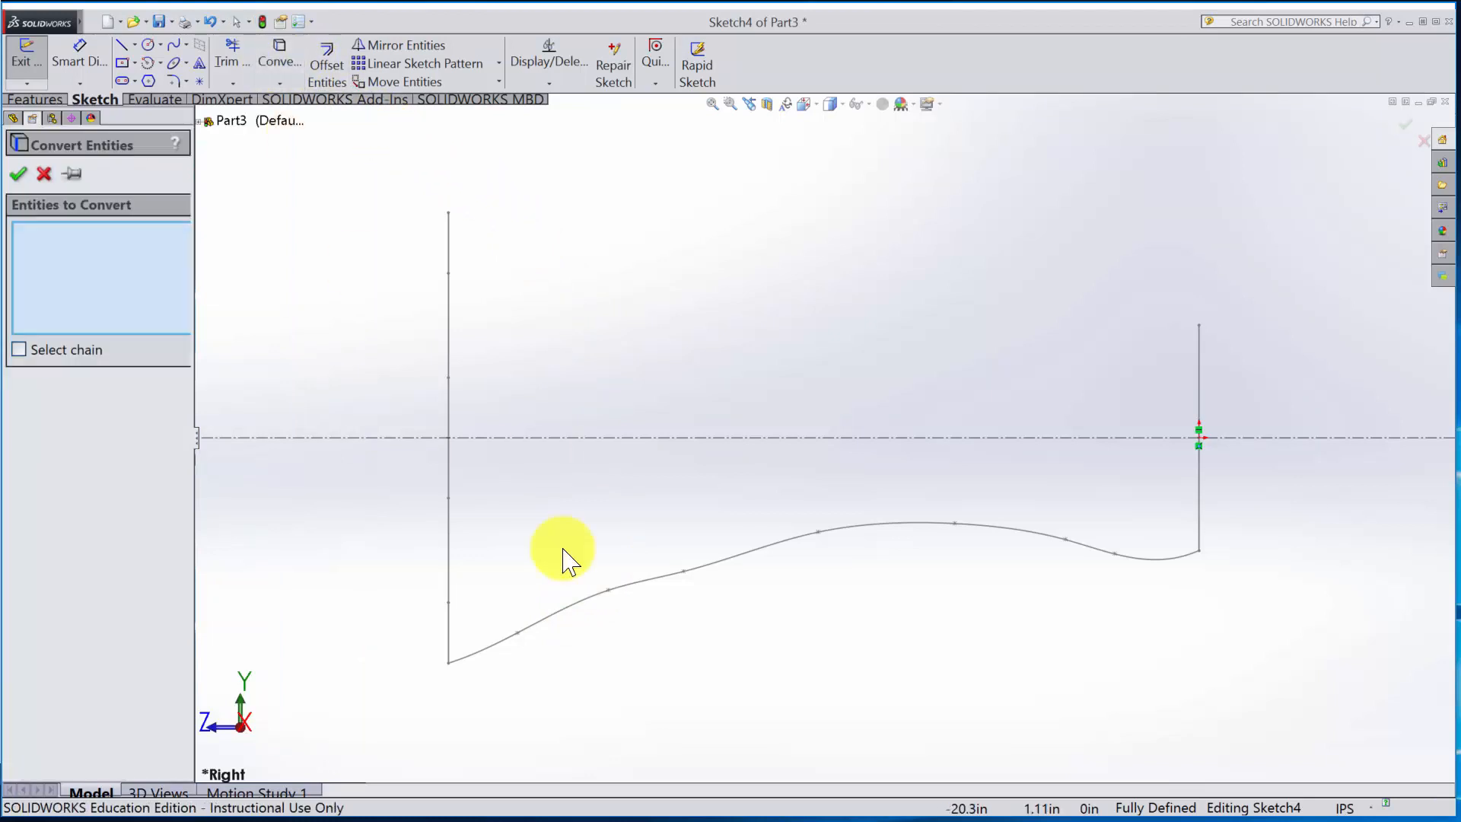
left_click(577, 603)
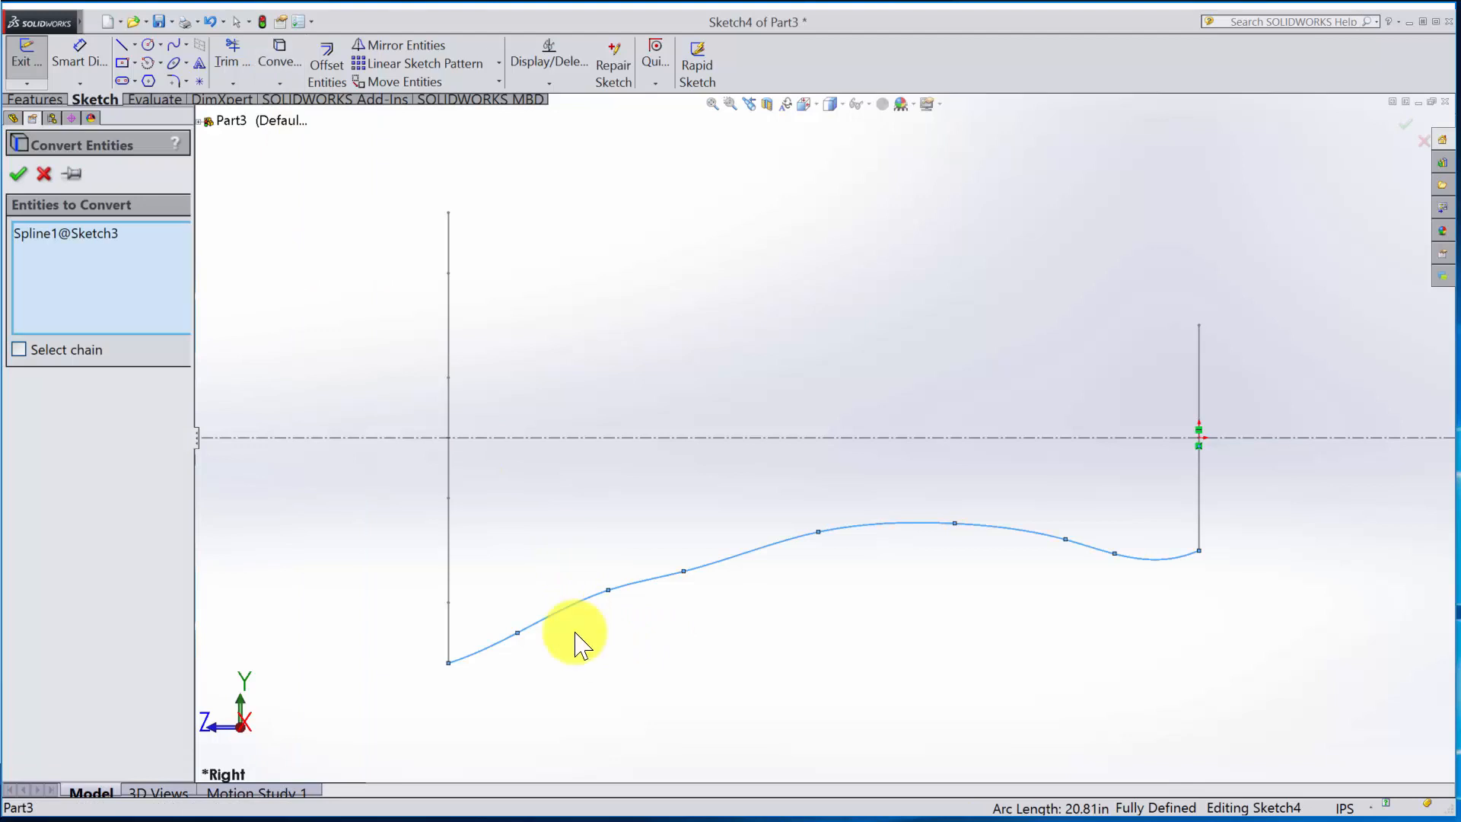
left_click(19, 175)
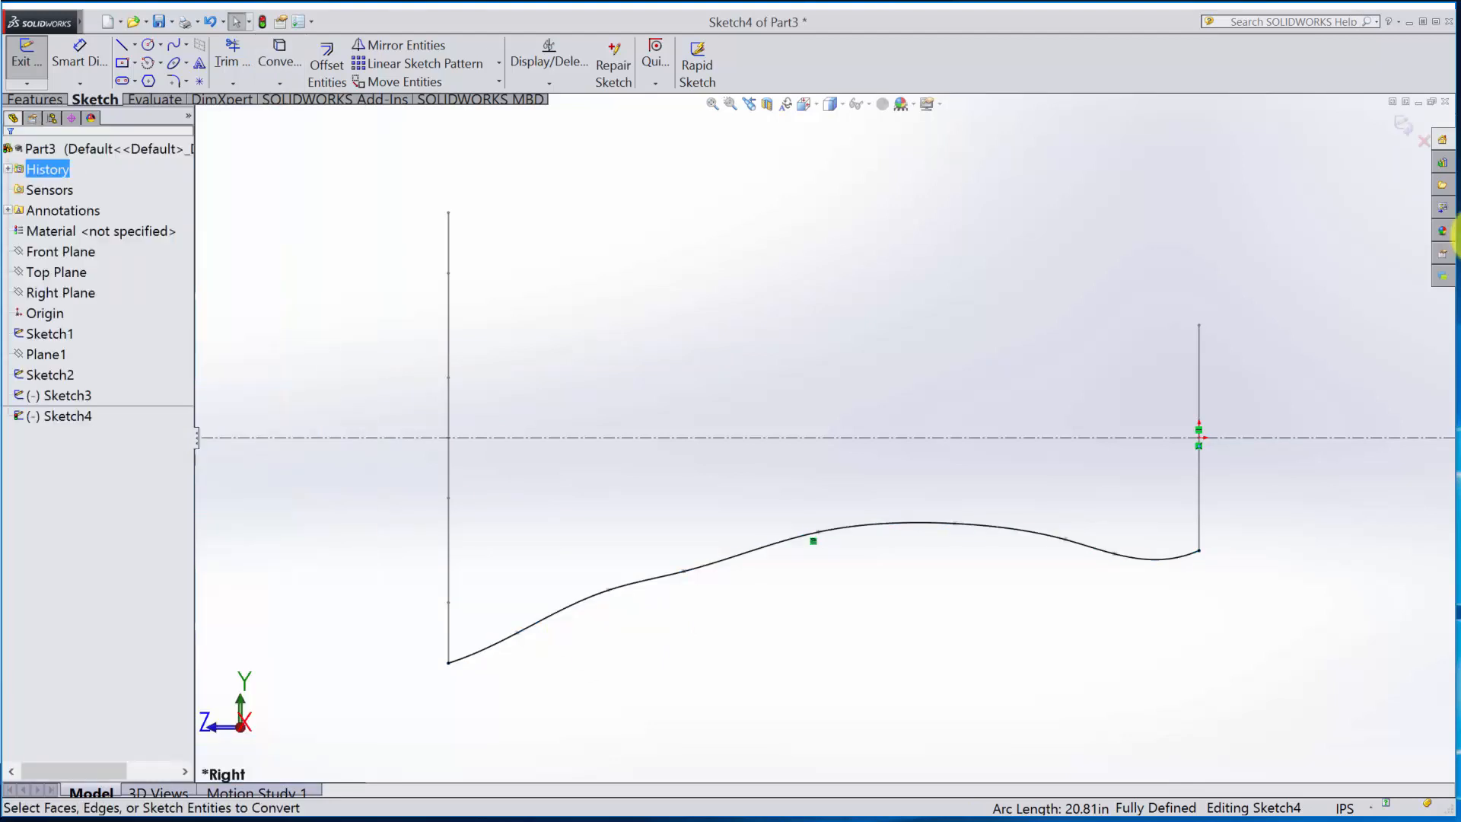
left_click(649, 580)
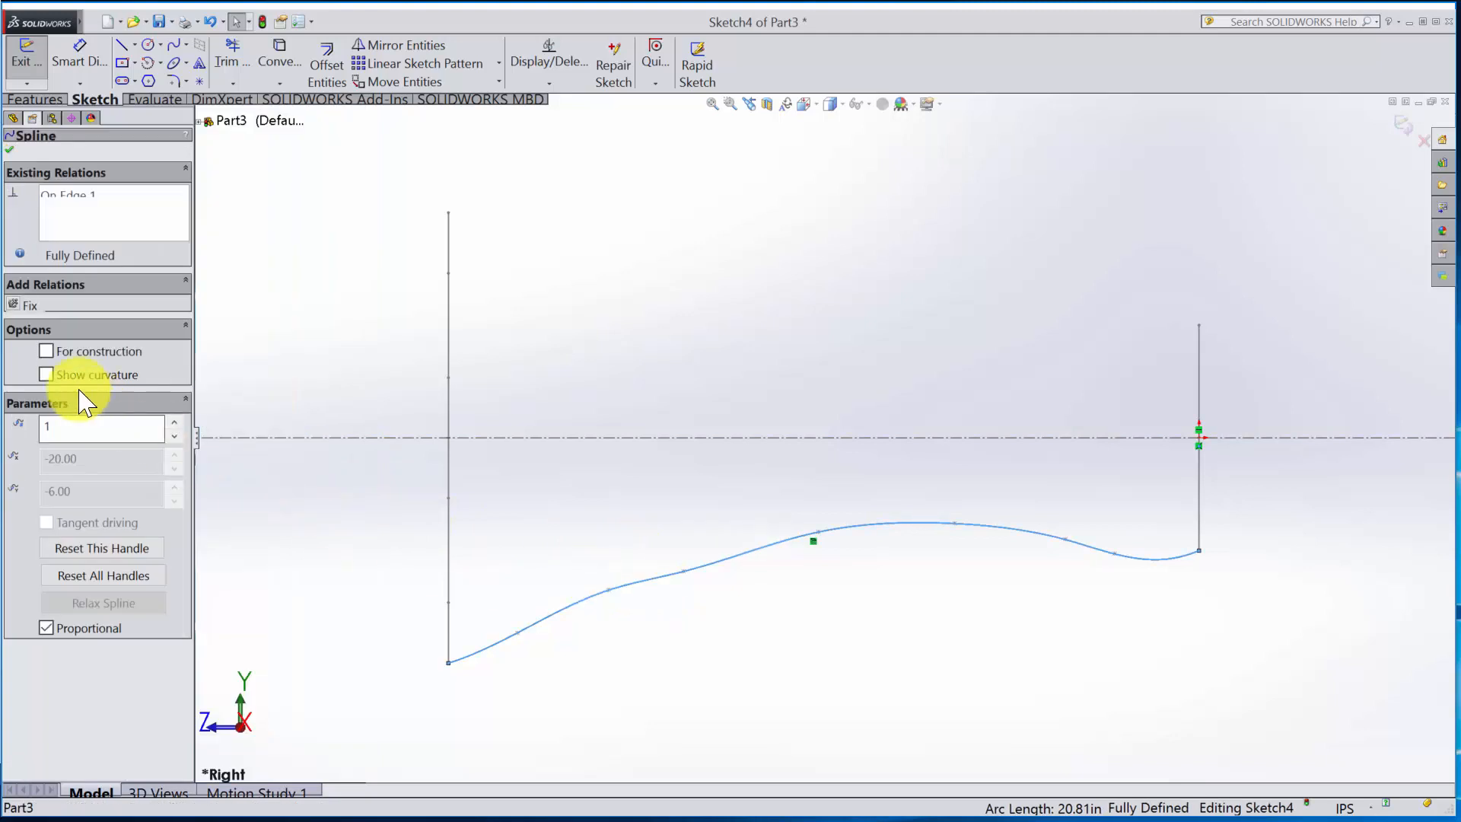
left_click(46, 352)
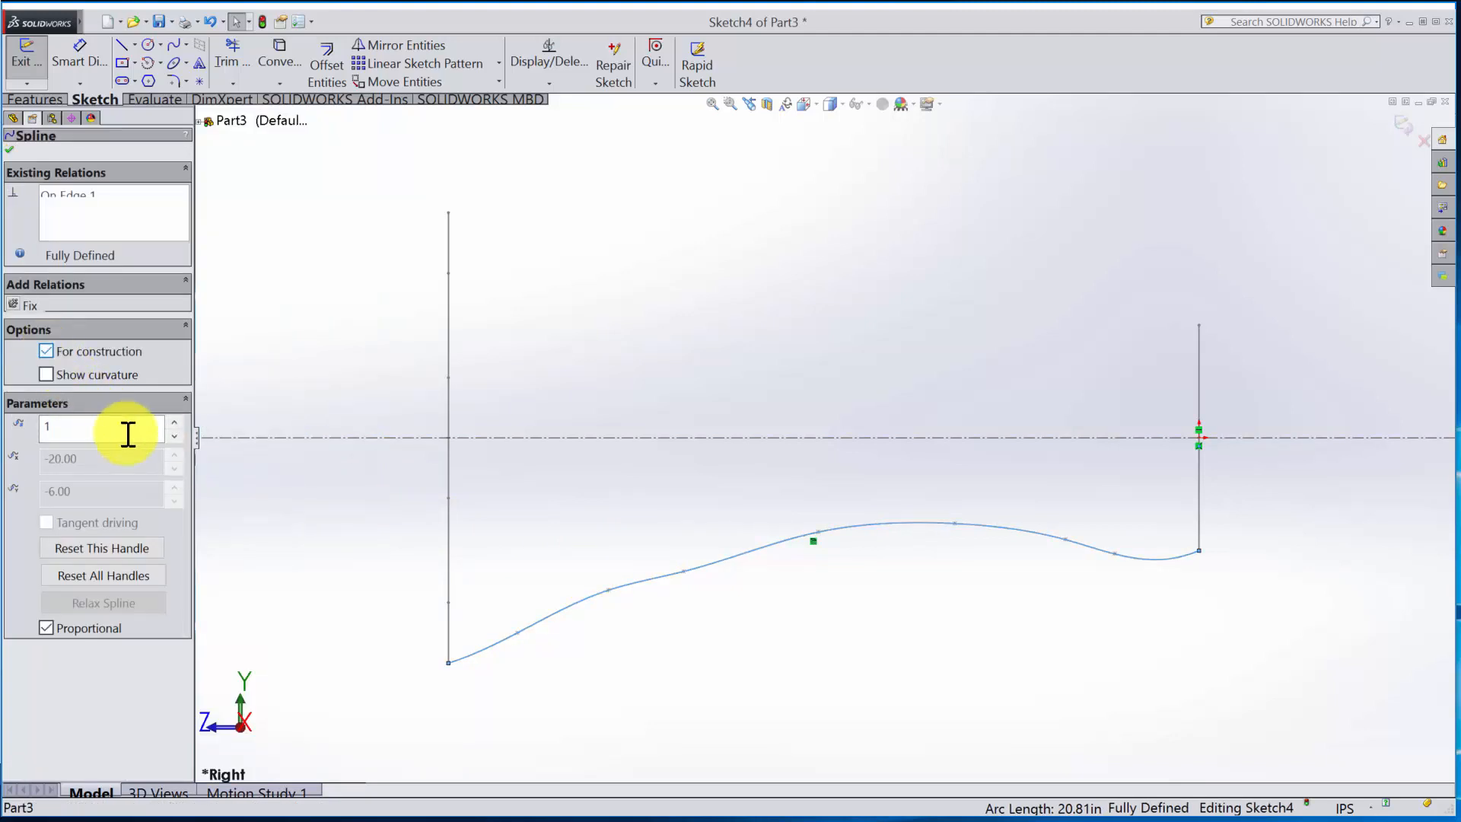
left_click(722, 750)
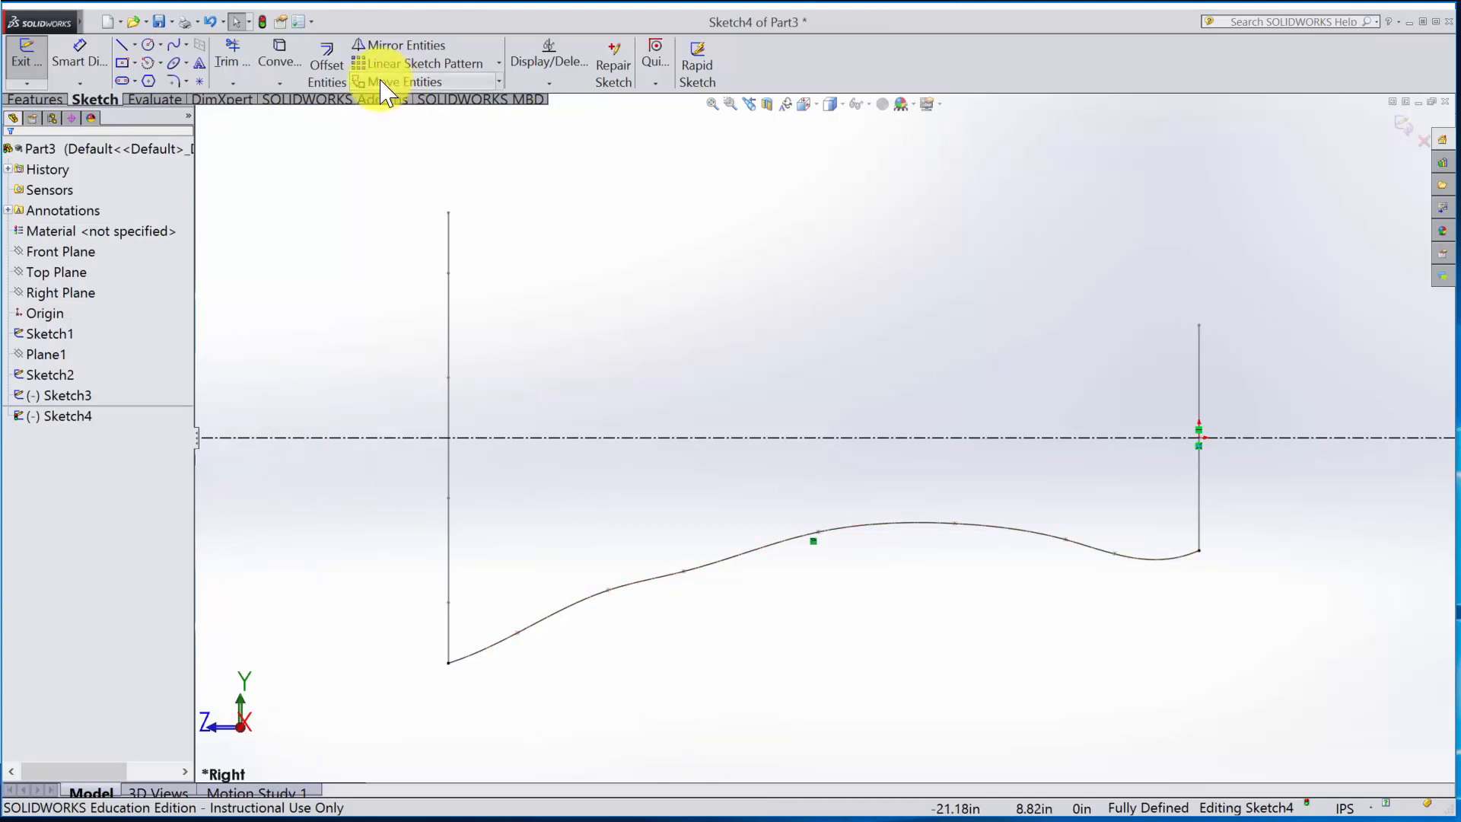
Step: Mirror the converted spline about the horizontal construction line through the origin, keeping the copy option on
left_click(381, 46)
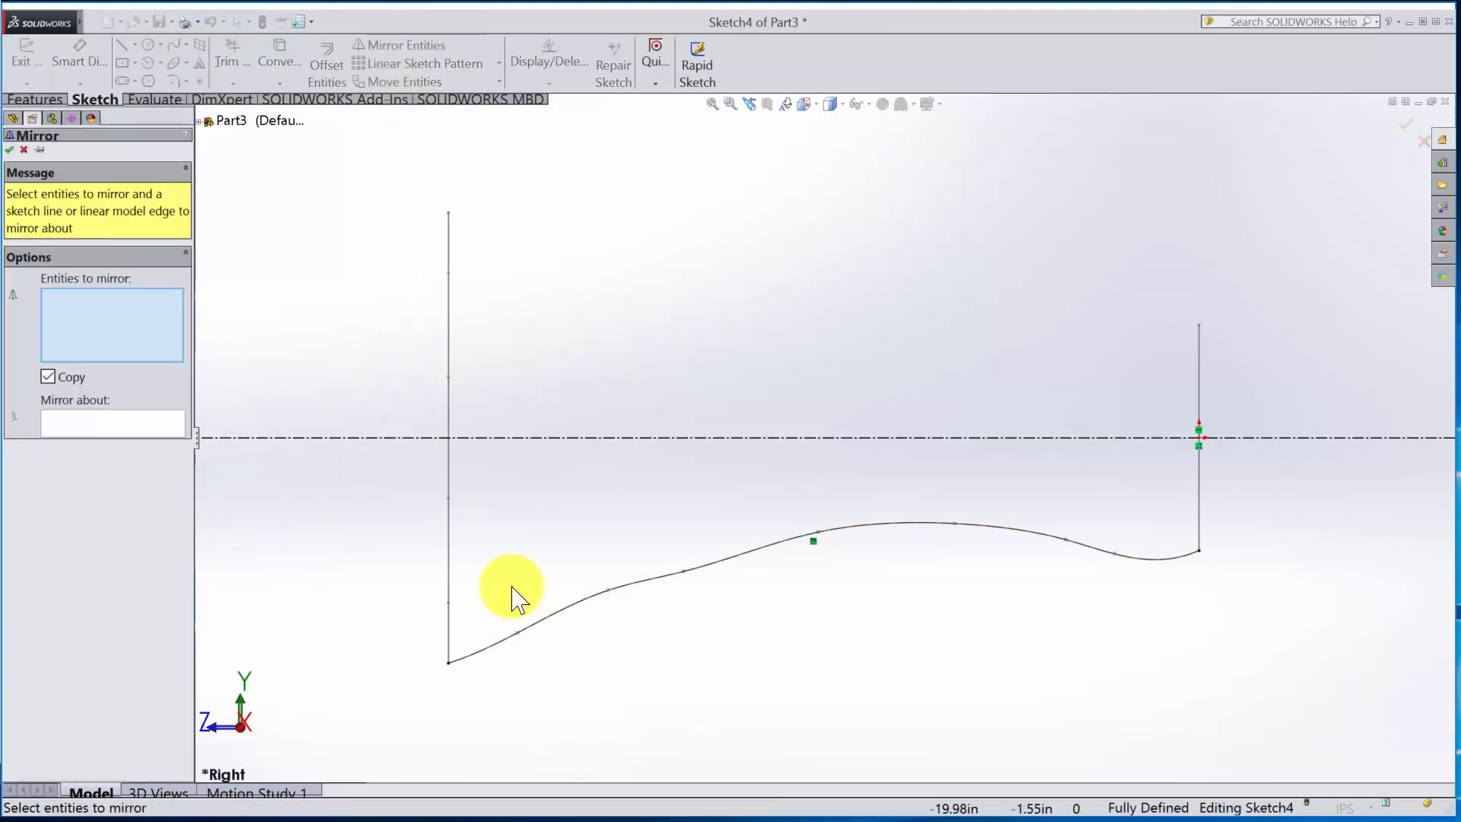
left_click(530, 626)
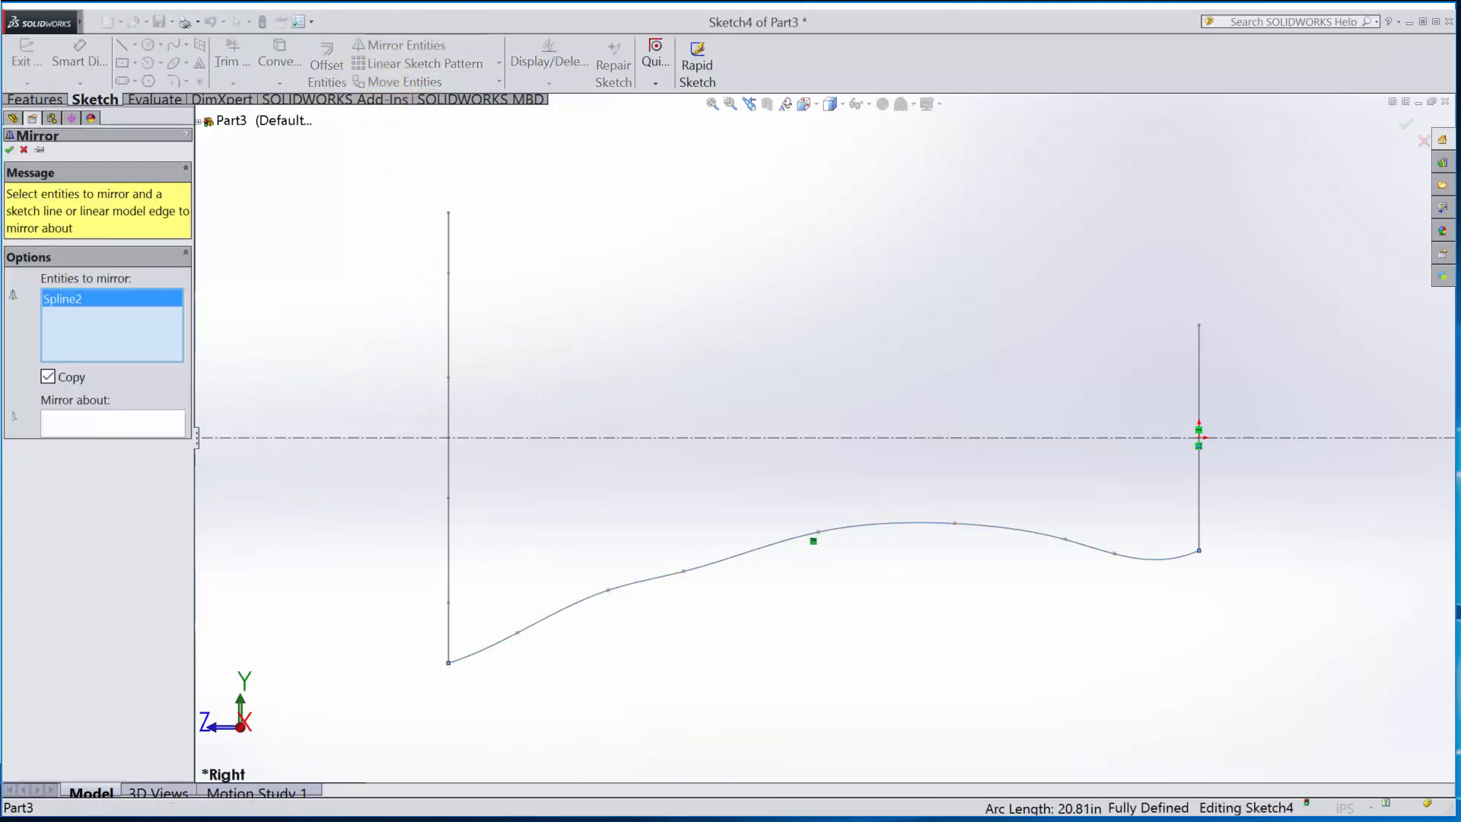
left_click(115, 426)
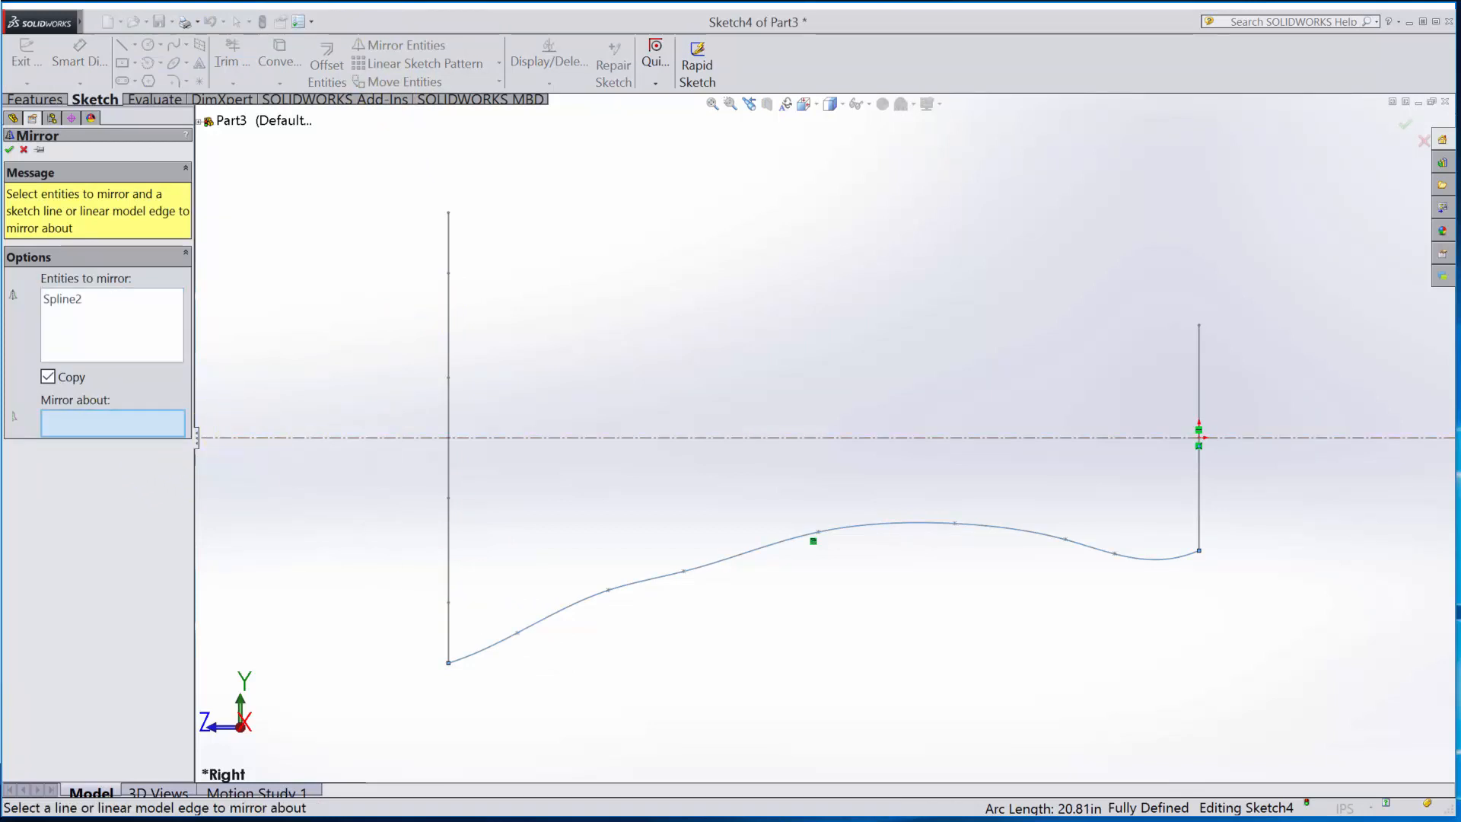
left_click(260, 439)
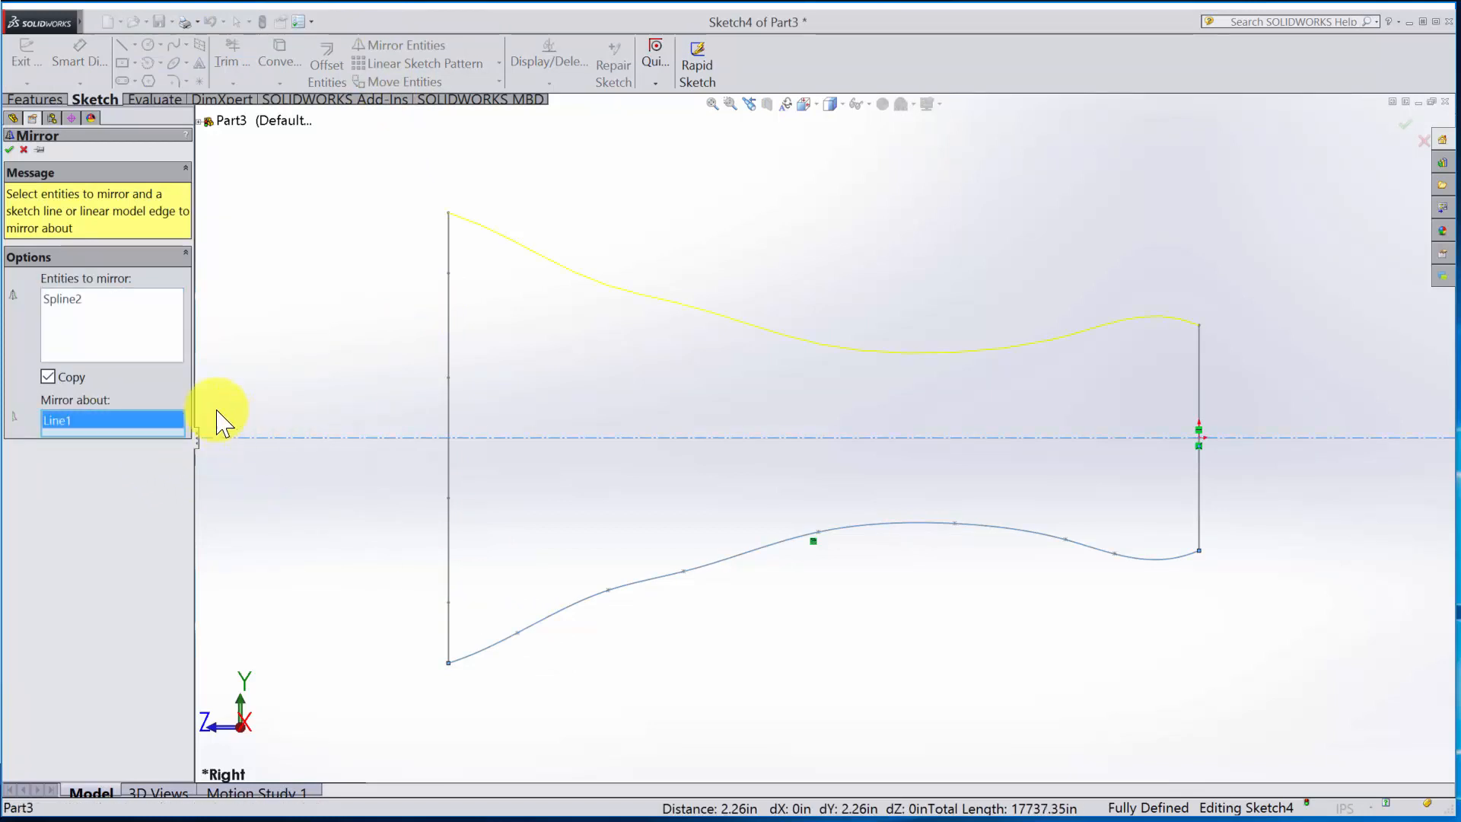
left_click(10, 149)
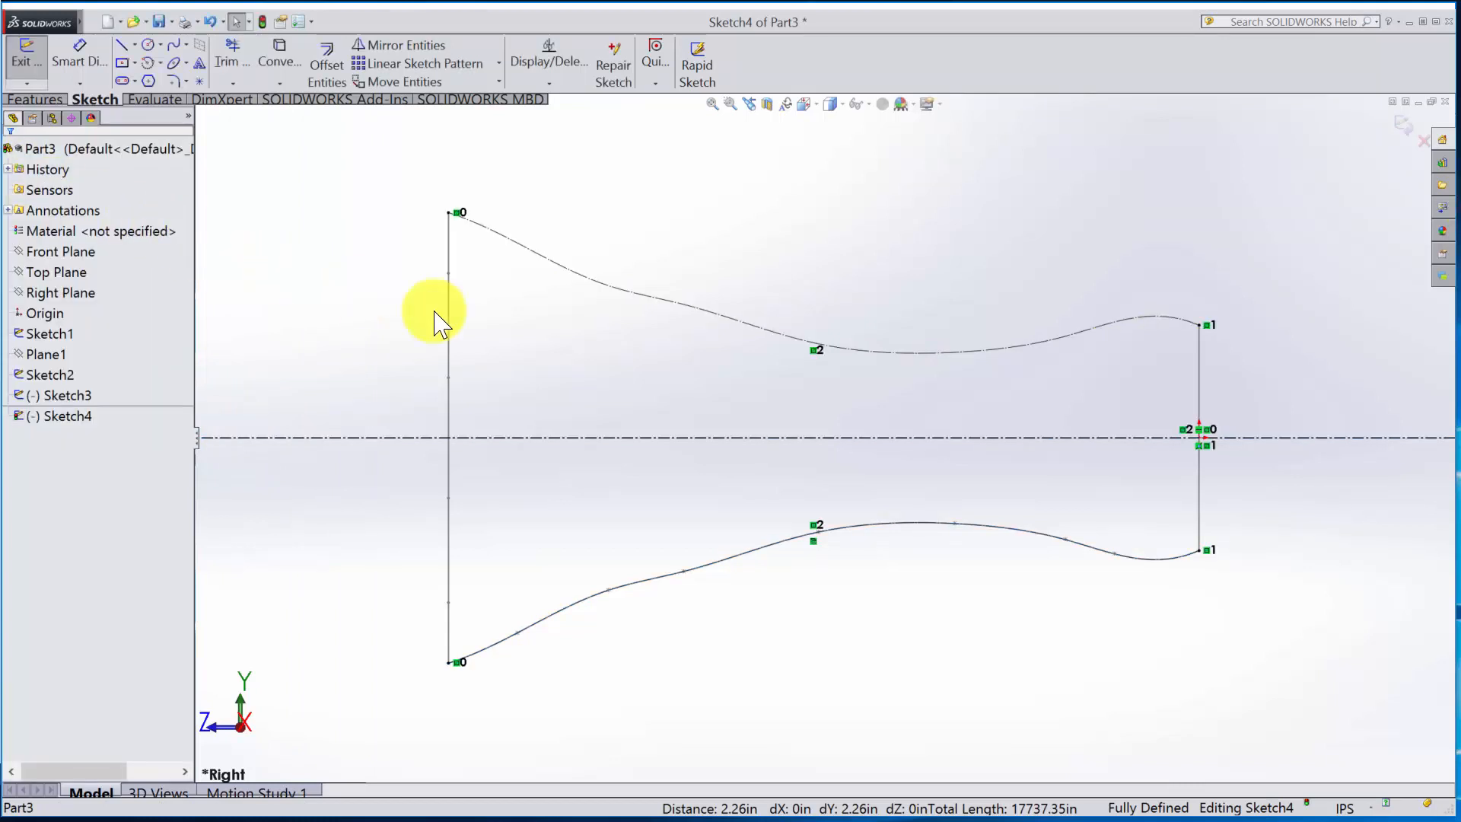
Step: Change the mirrored upper spline from construction to regular geometry and exit the sketch
left_click(618, 300)
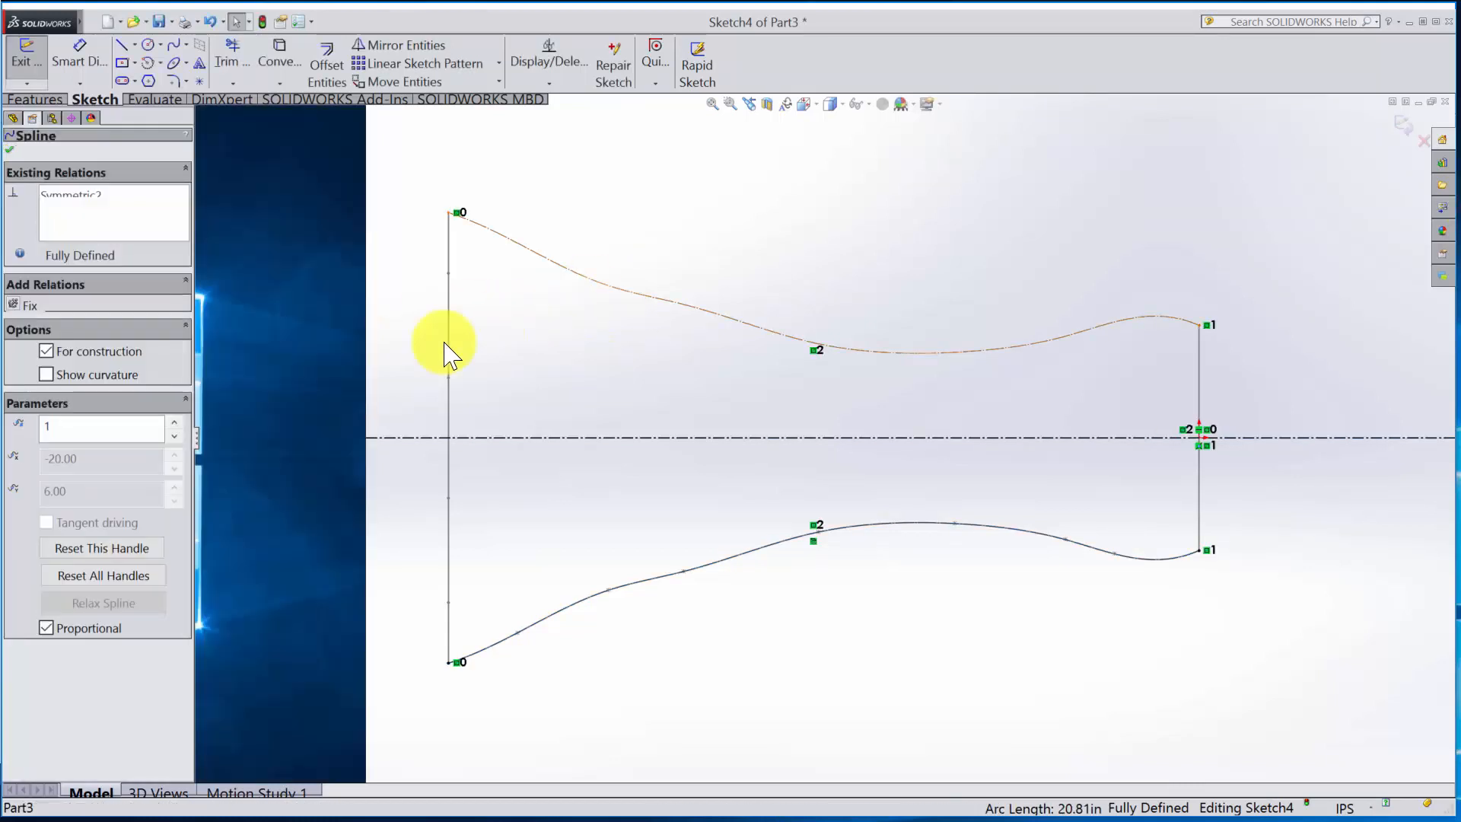
left_click(46, 351)
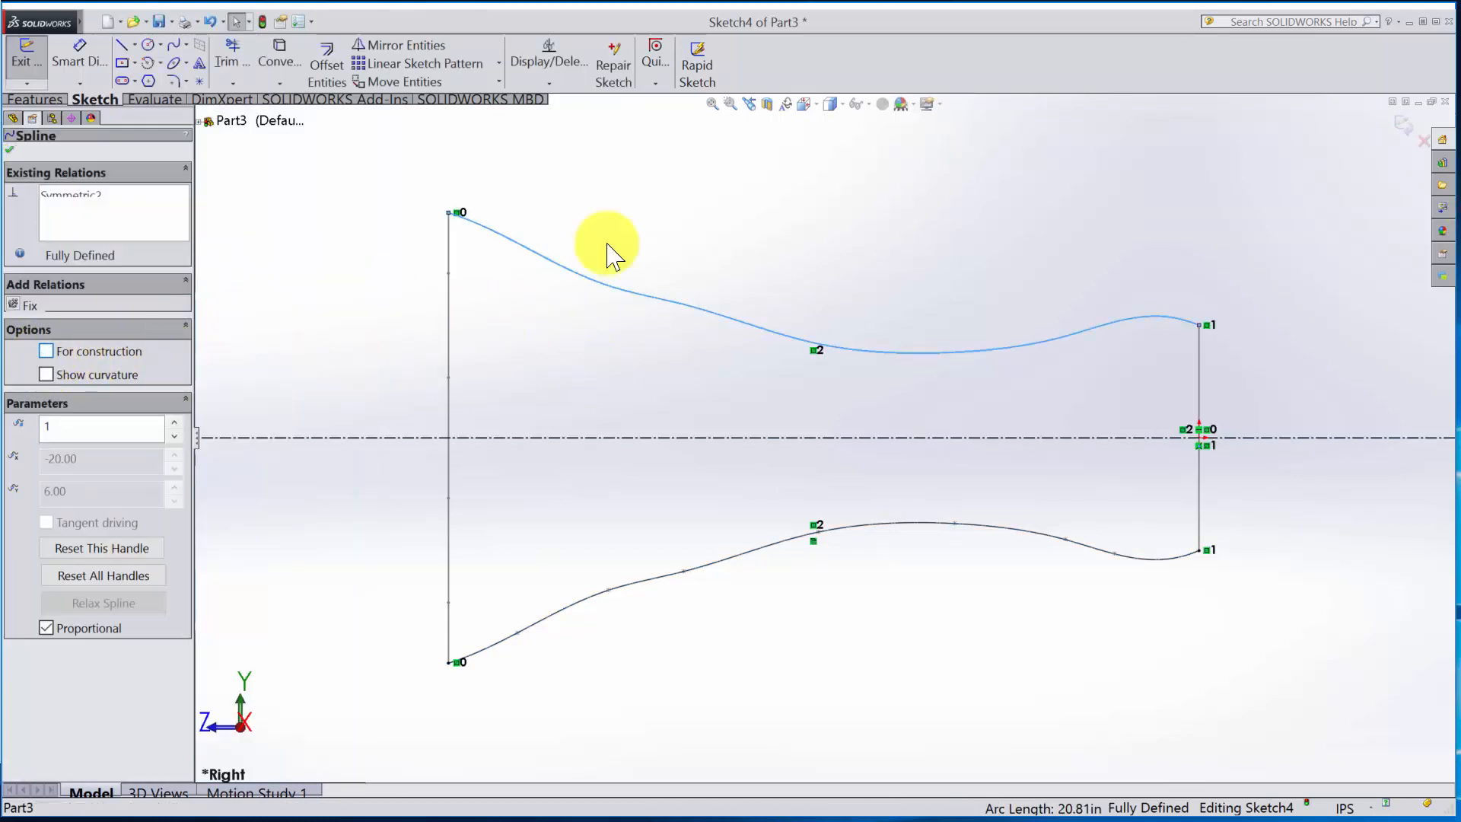
left_click(1404, 130)
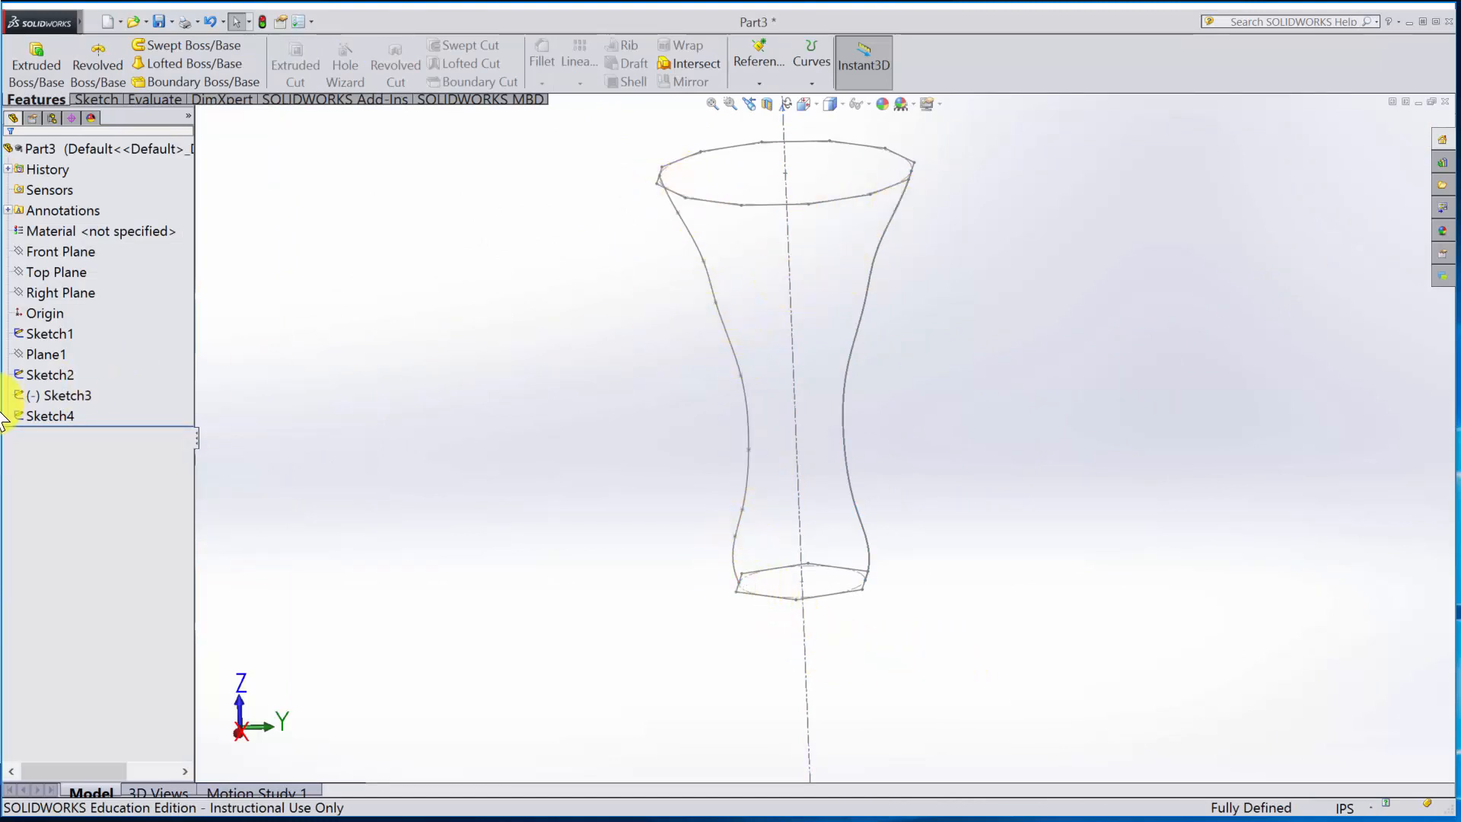
Step: Create a loft from the hexagon to the 12-sided polygon, using the mirrored spline and the original spline as guide curves
left_click(61, 416)
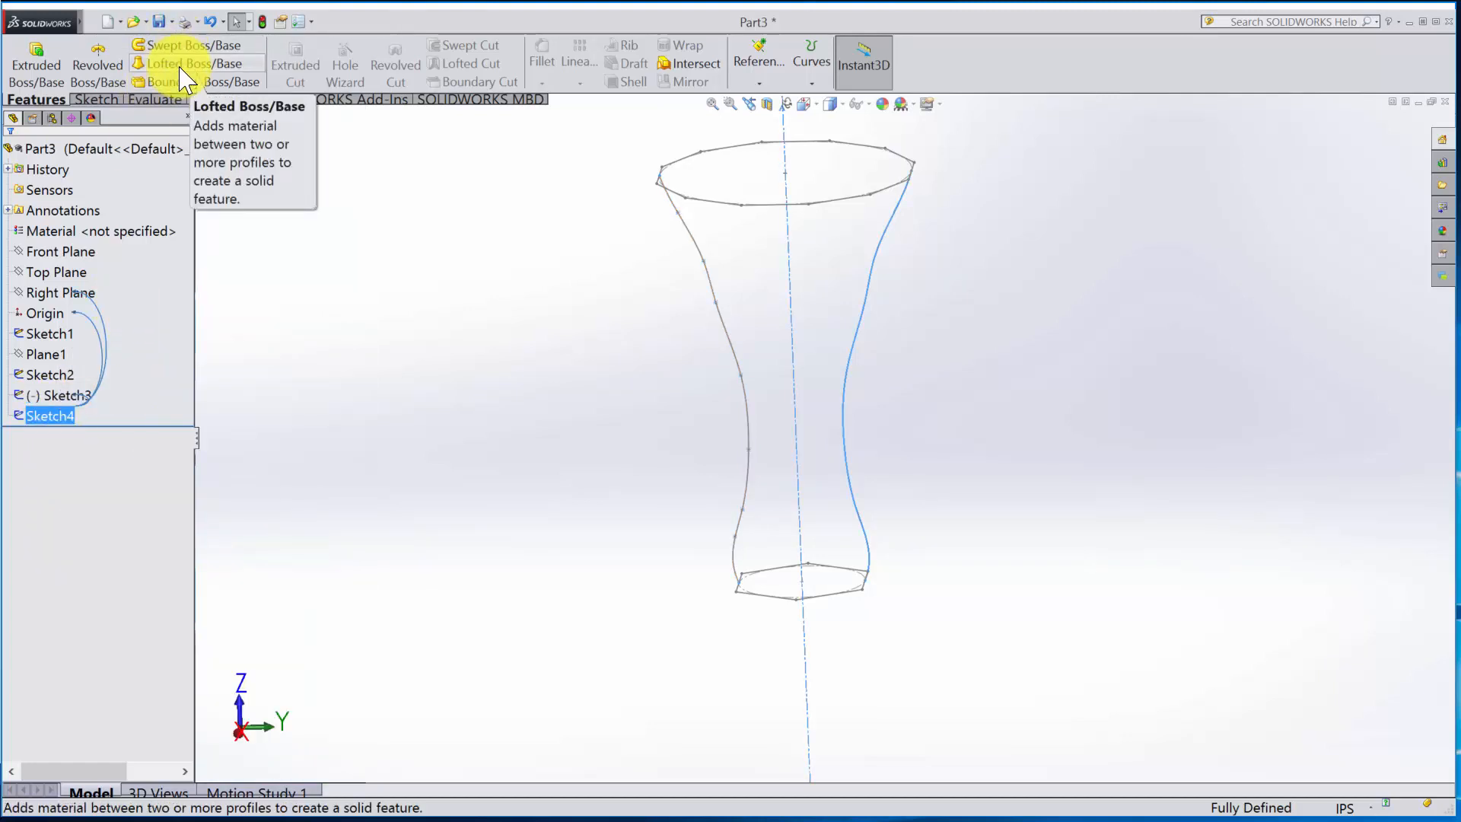
left_click(180, 68)
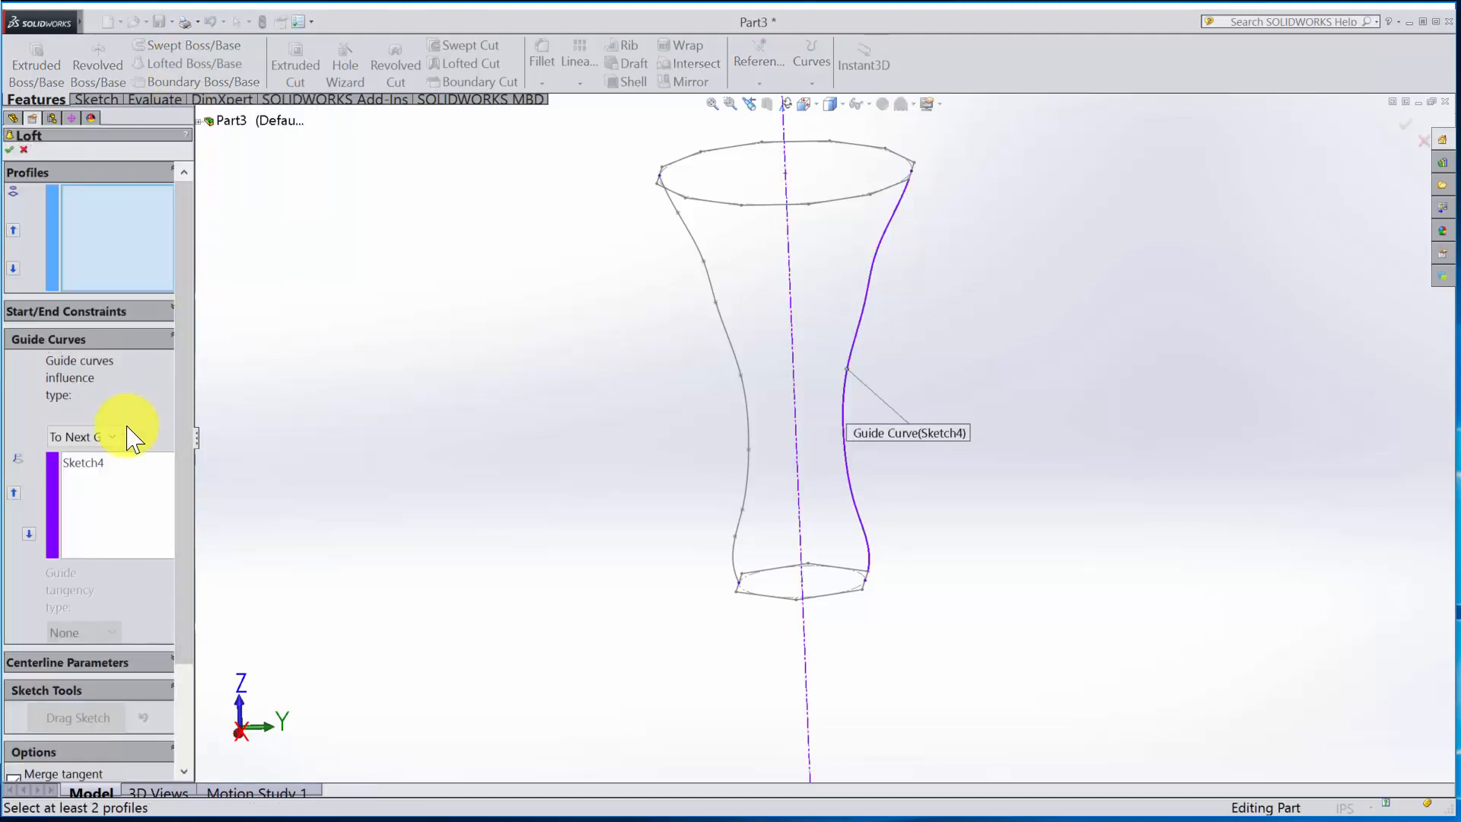
left_click(120, 542)
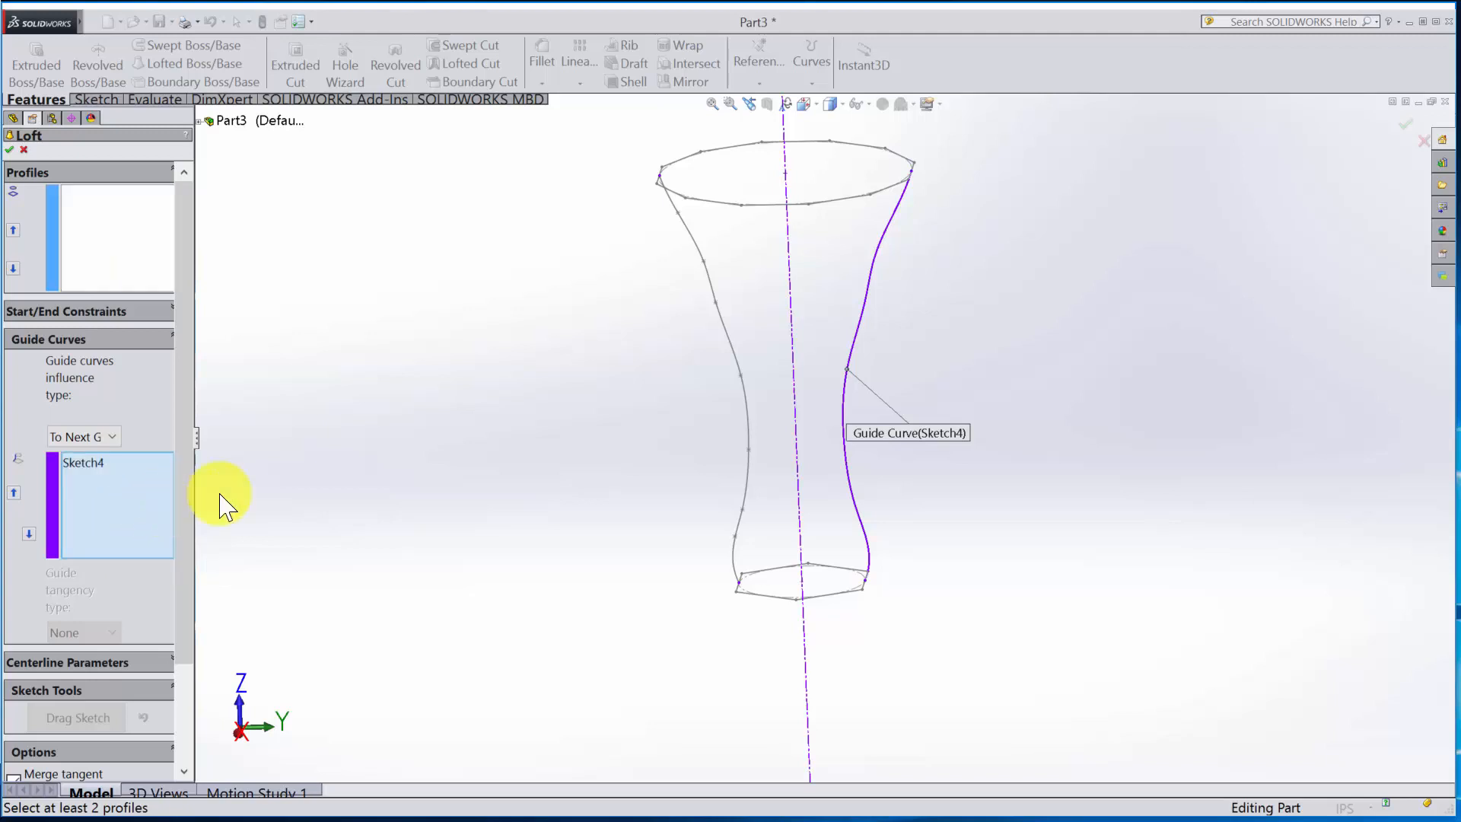
left_click(748, 436)
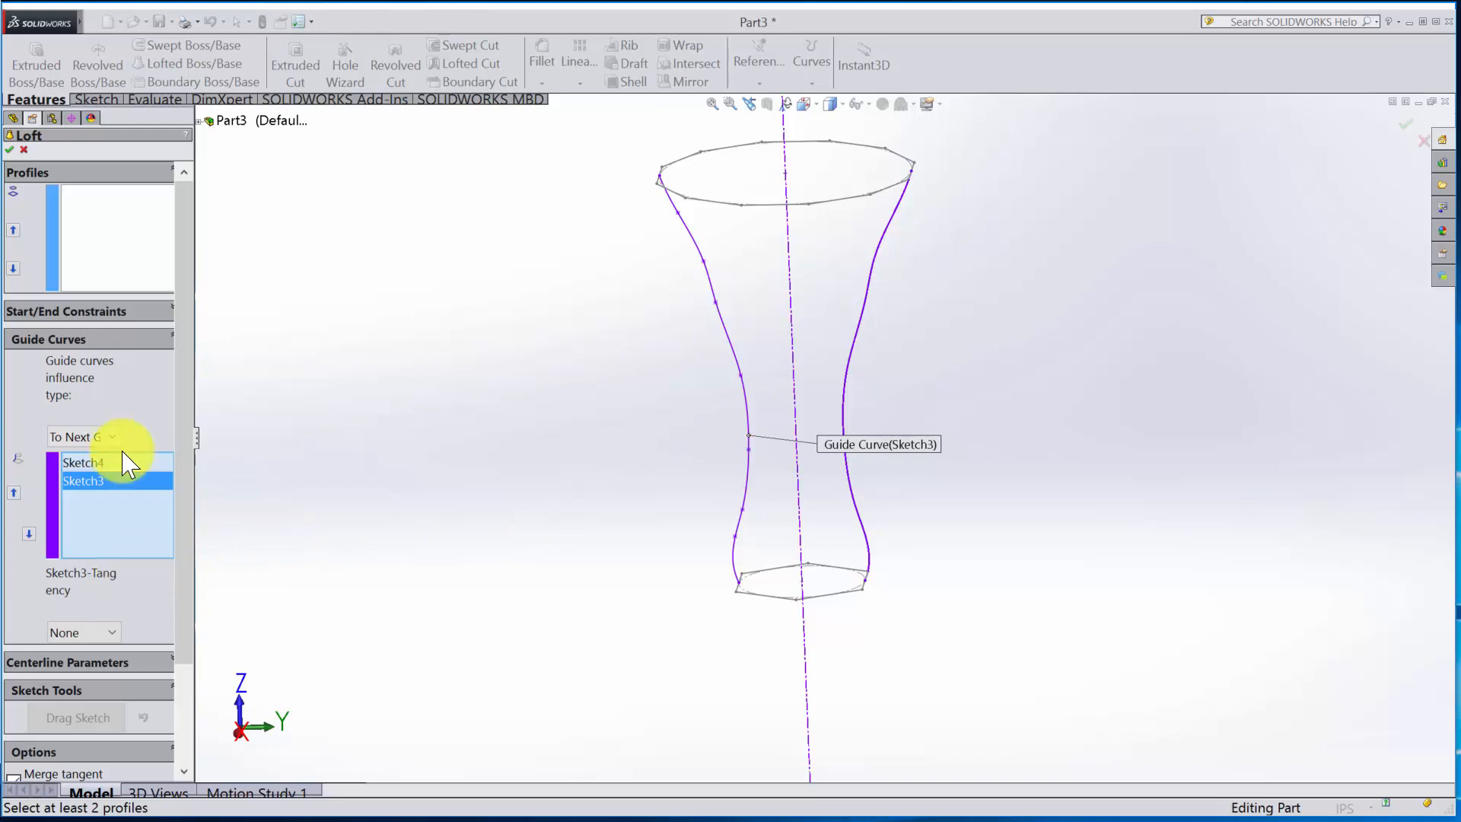
left_click(114, 283)
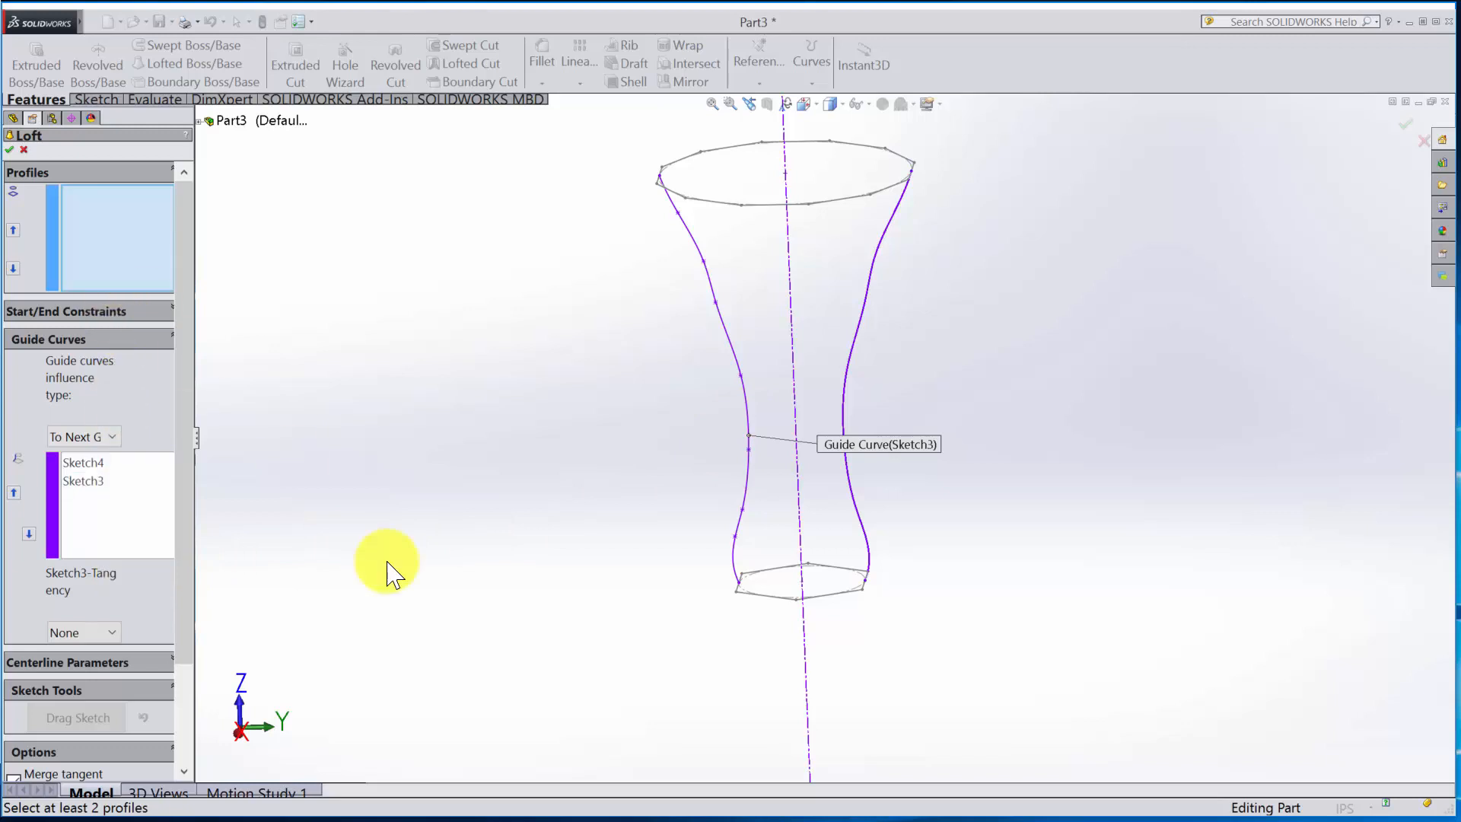
left_click(756, 595)
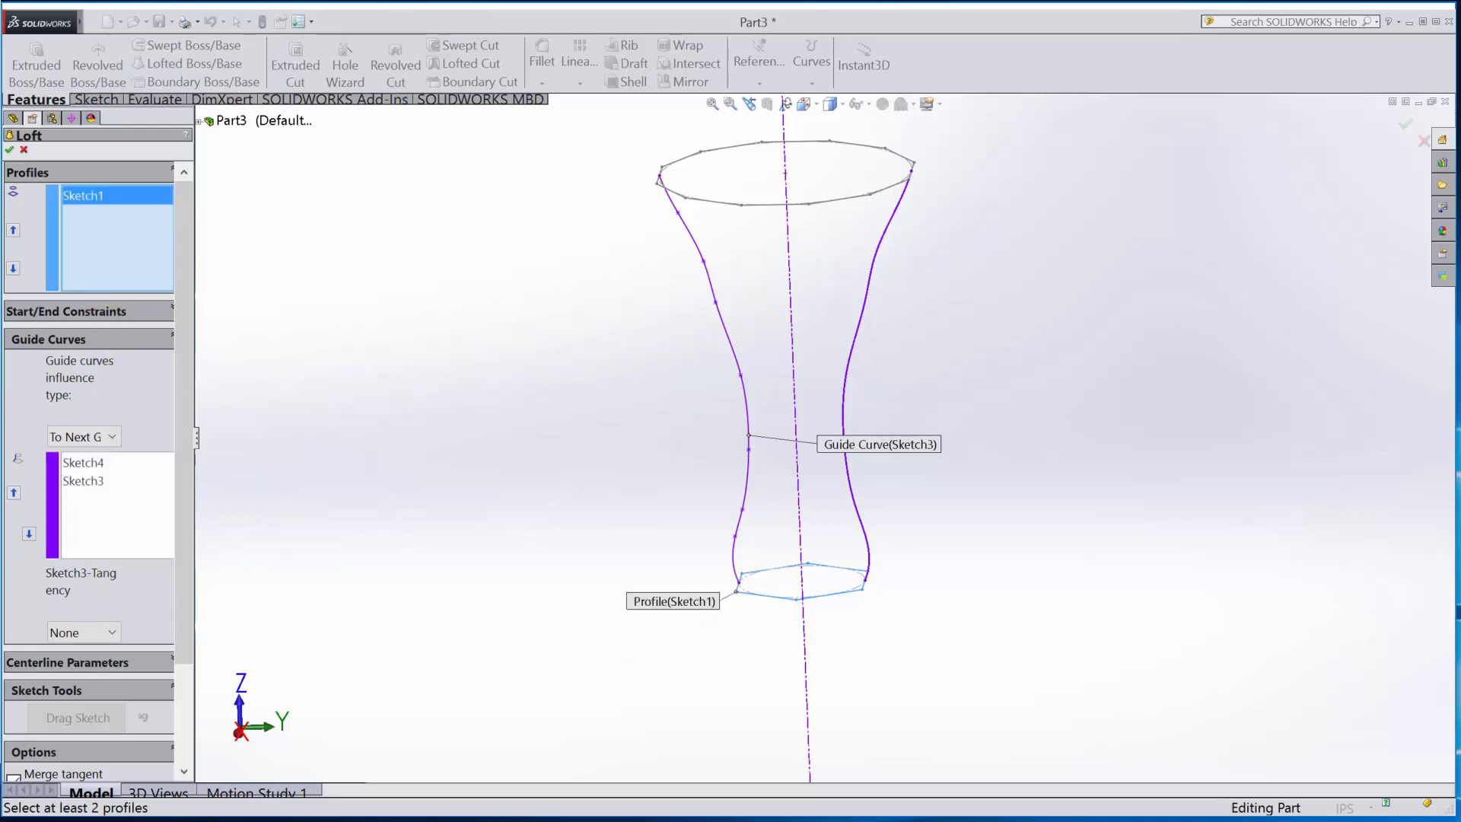
left_click(720, 204)
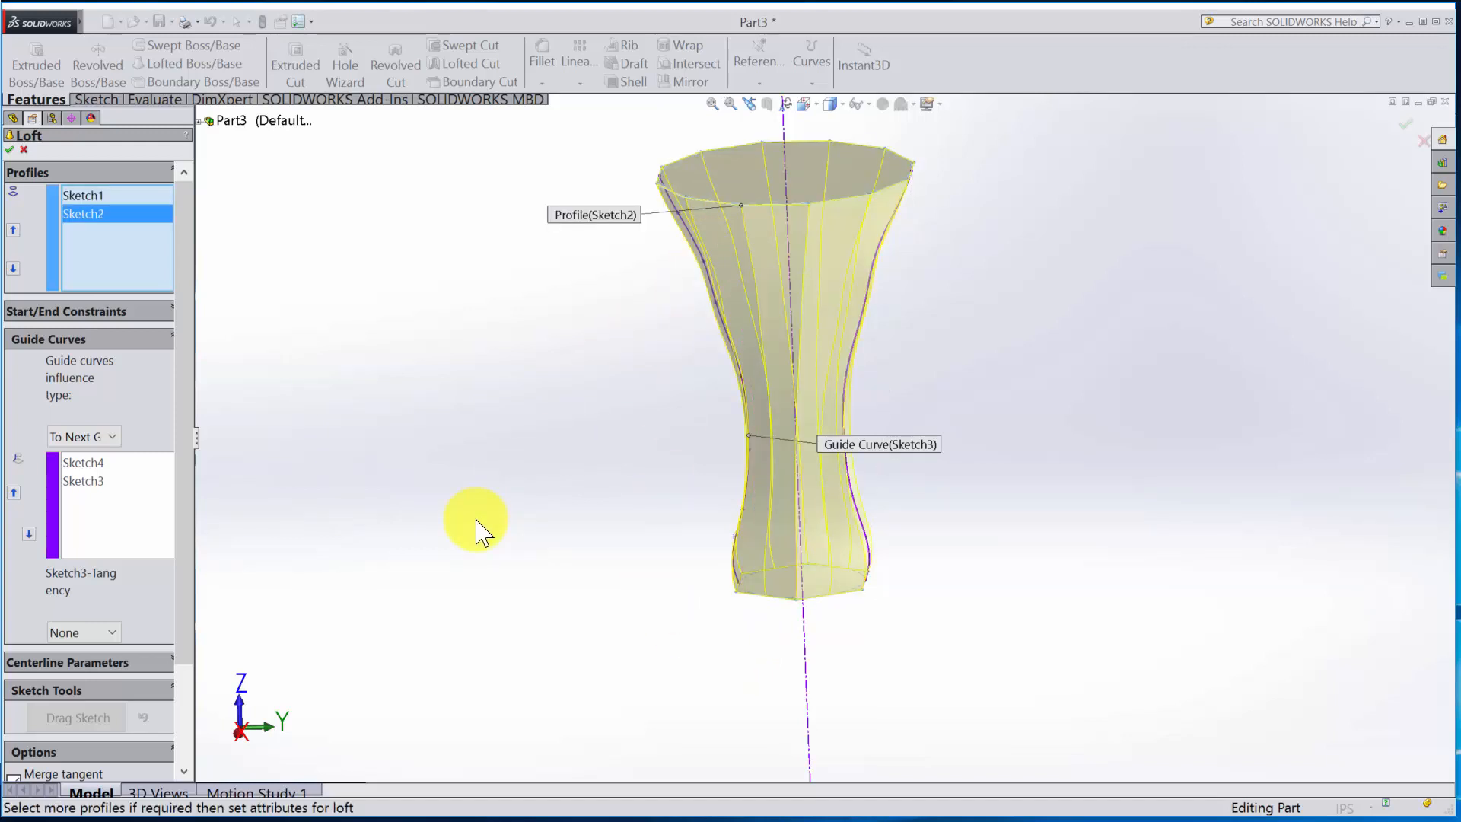
left_click(1405, 124)
Step: Open the loft's original spline sketch for editing and move the spline point near the narrow waist to about -6.70, -2.25 in
middle_click_drag(1014, 408, 669, 447)
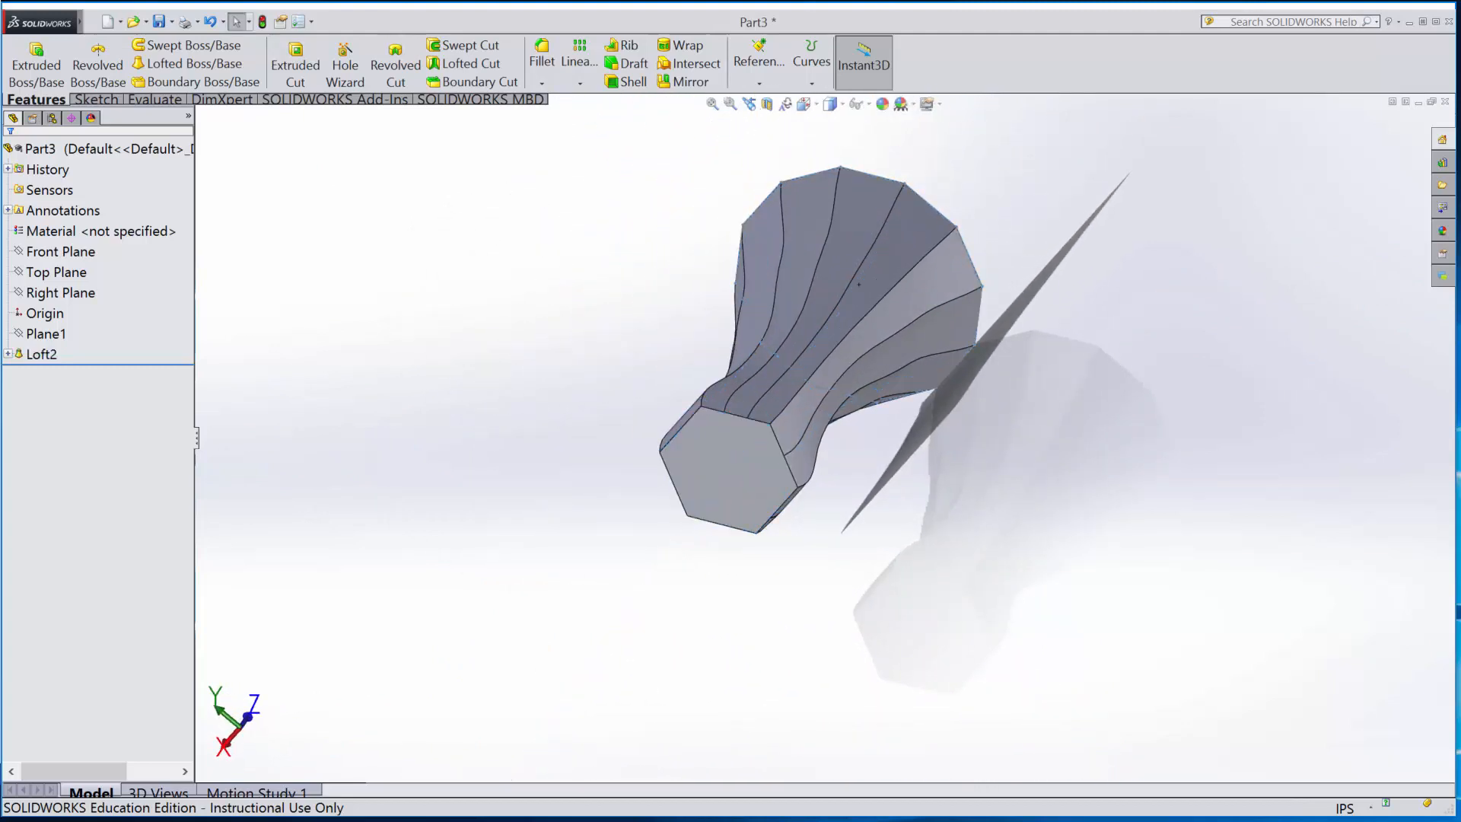
middle_click_drag(1115, 482, 1065, 415)
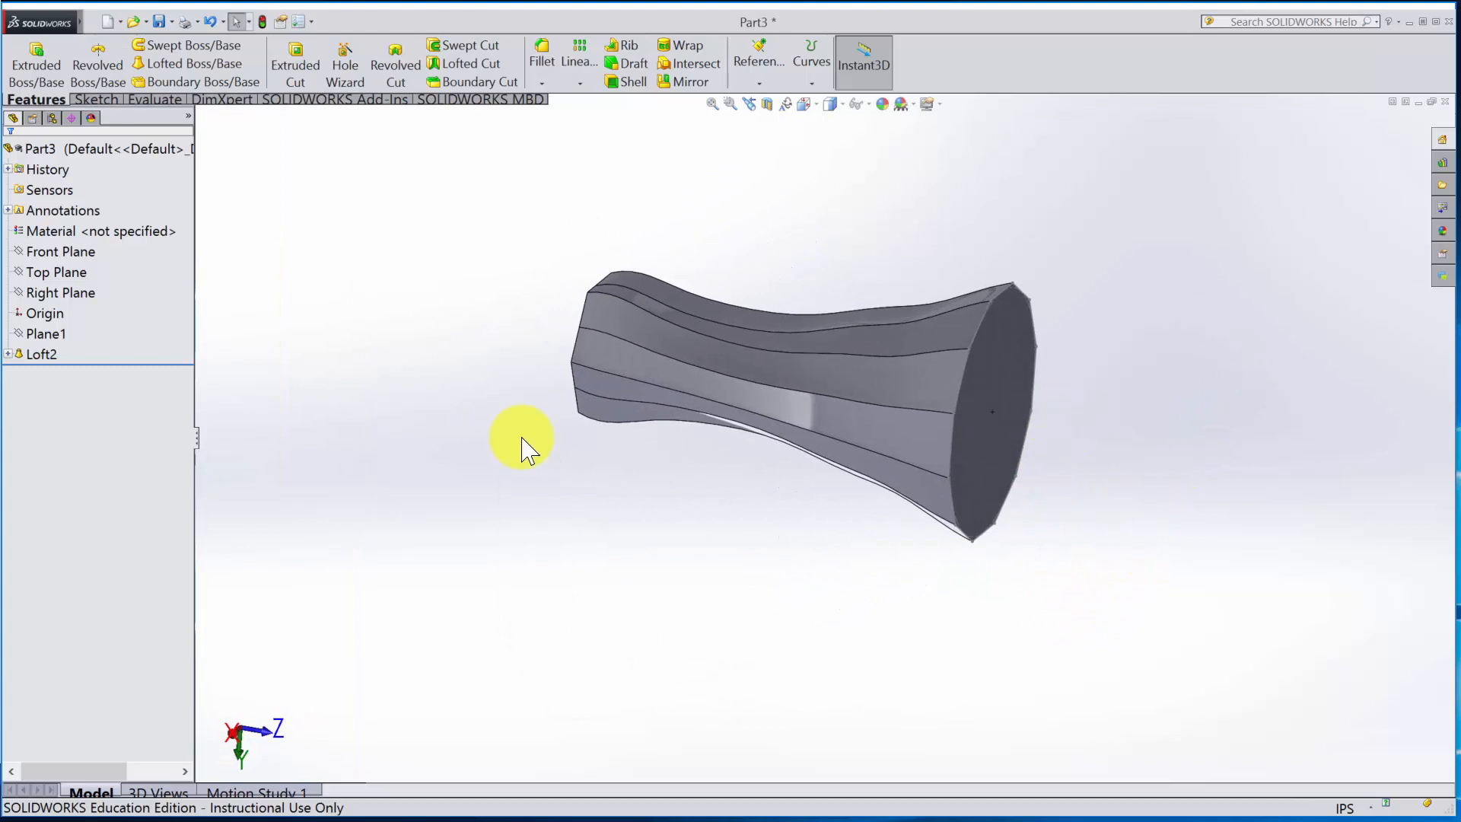
left_click(8, 354)
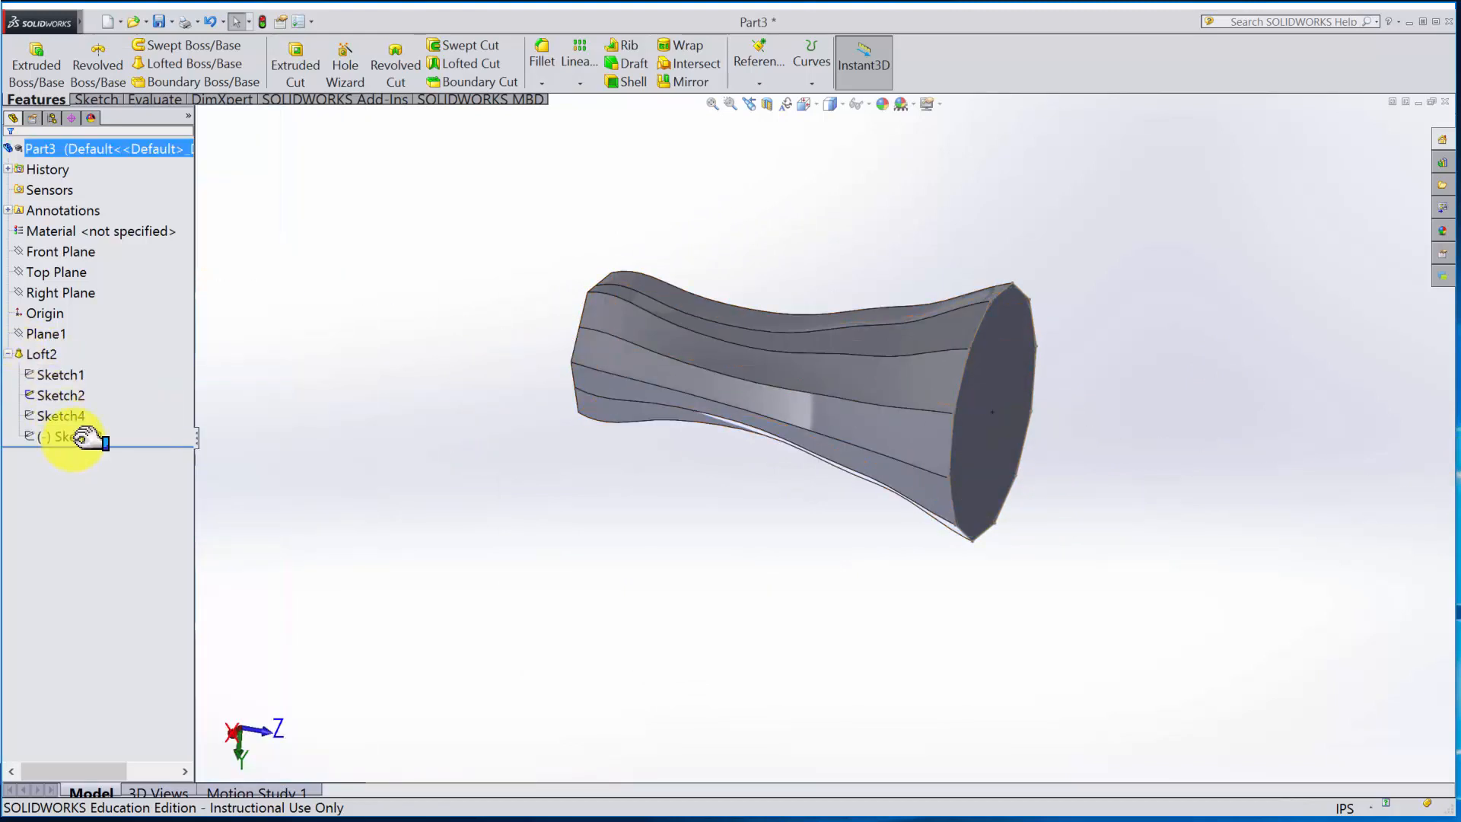
left_click(77, 436)
left_click(61, 415, "ctrl")
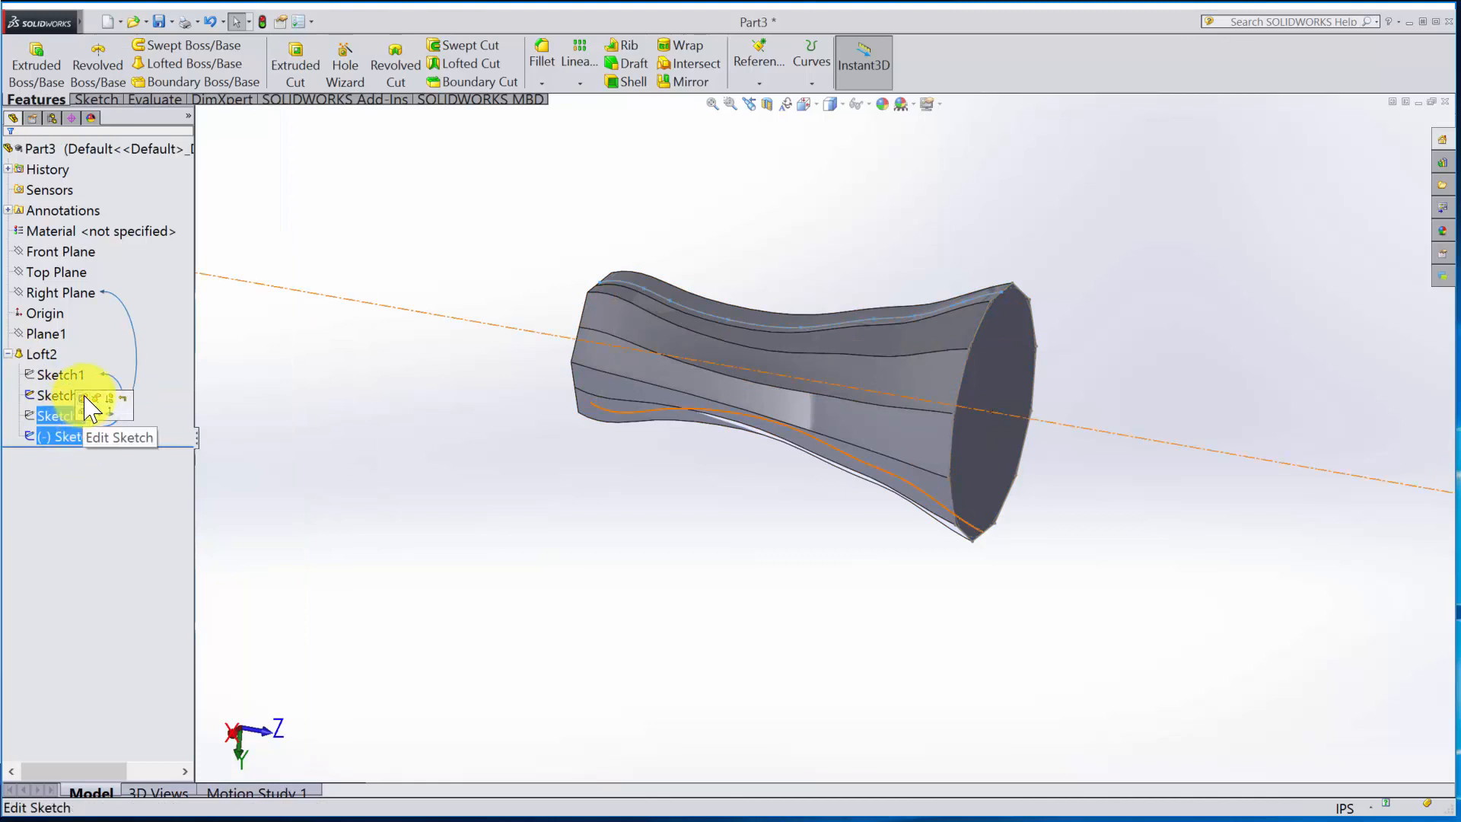
left_click(86, 397)
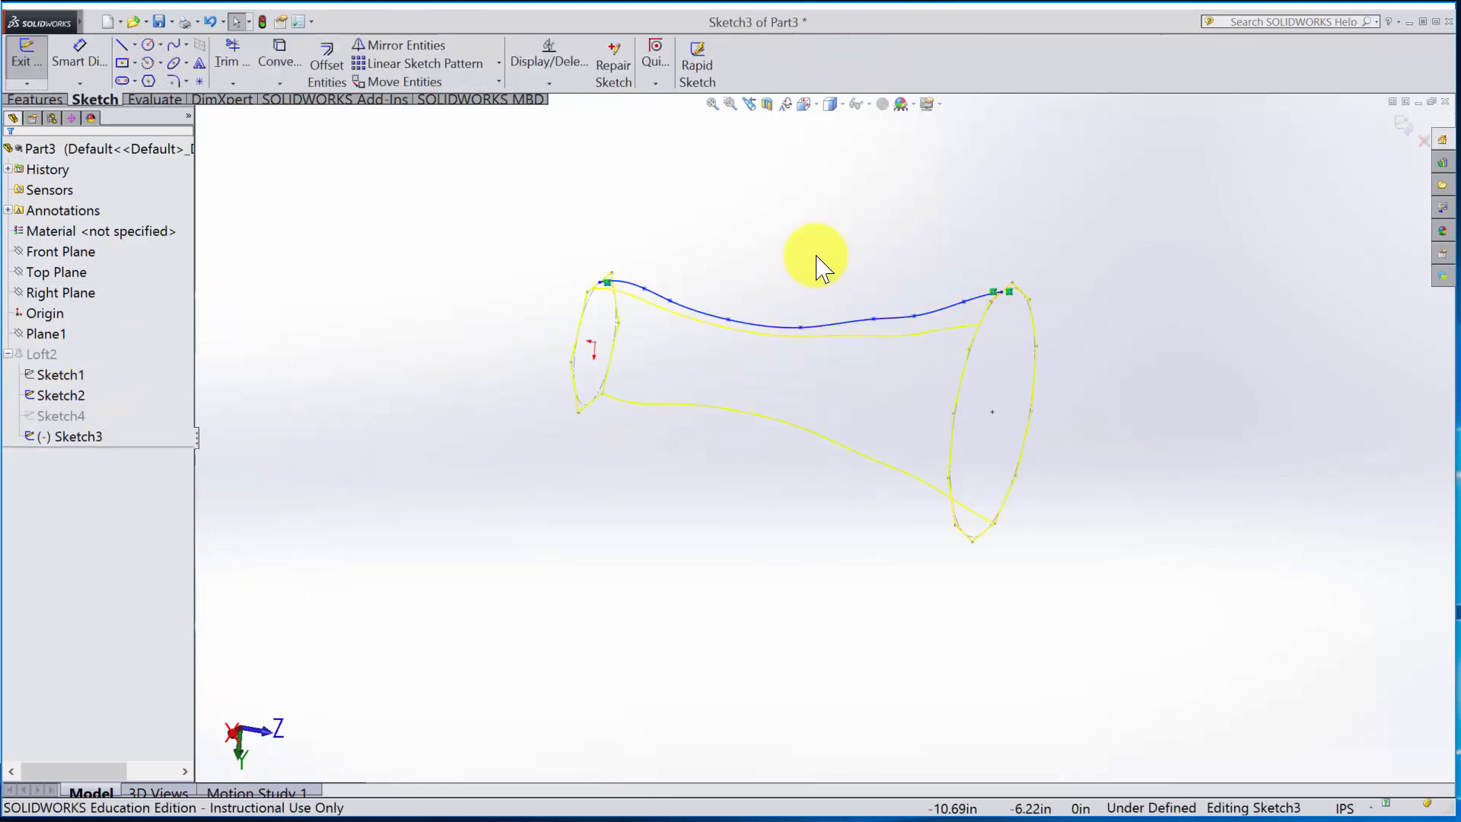
scroll(691, 398, "down", 3)
mouse_move(802, 454)
middle_mouse_down()
mouse_move(854, 418)
mouse_move(821, 483)
middle_mouse_up()
scroll(679, 378, "down", 3)
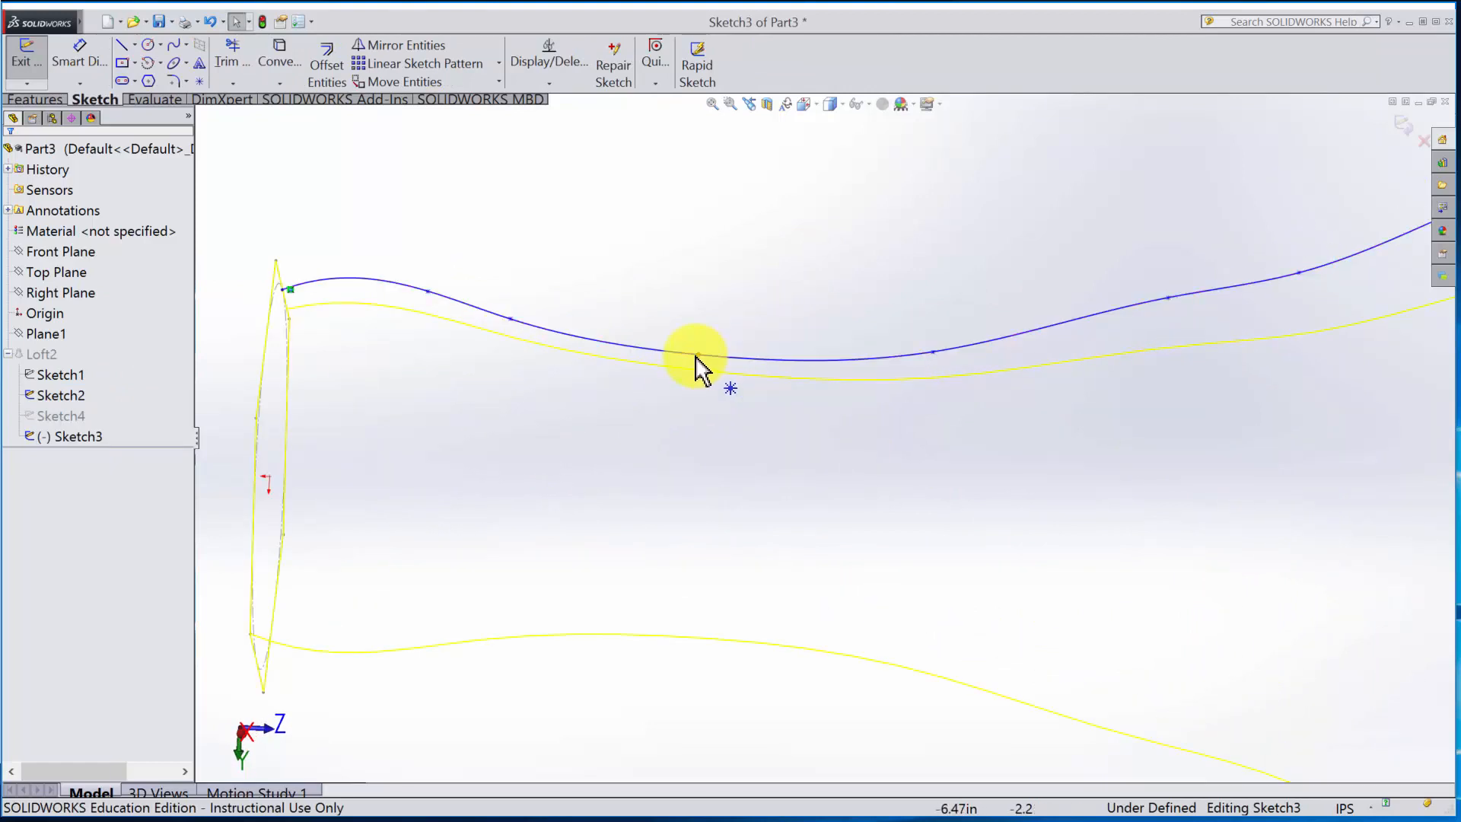
mouse_move(698, 355)
left_mouse_down()
mouse_move(757, 362)
mouse_move(710, 357)
left_mouse_up()
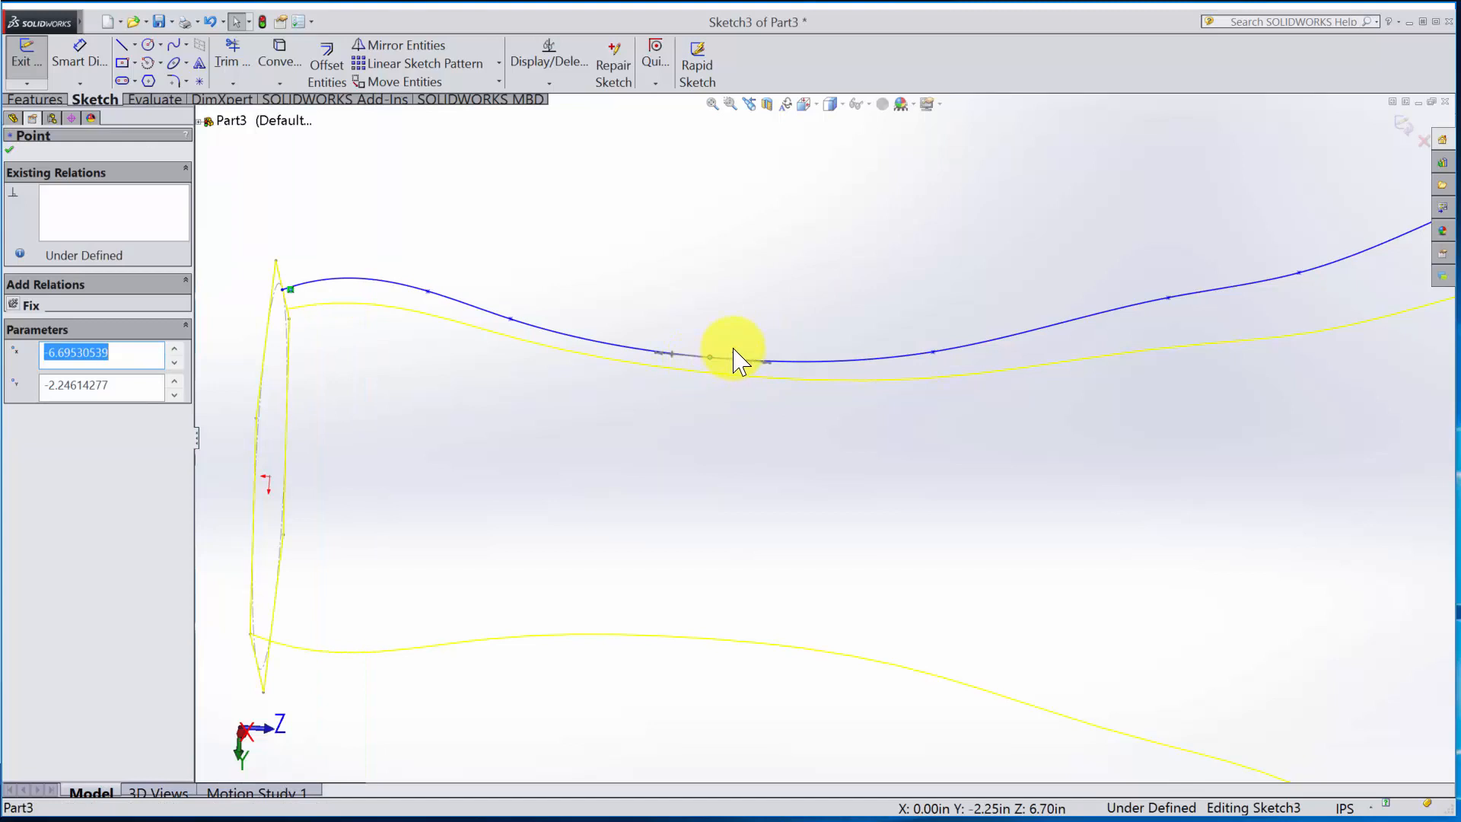
Step: Reshape the waist by tilting that spline point's tangent handle and moving the point to about -6.90, -2.28 in, and exit the sketch
scroll(736, 358, "down", 3)
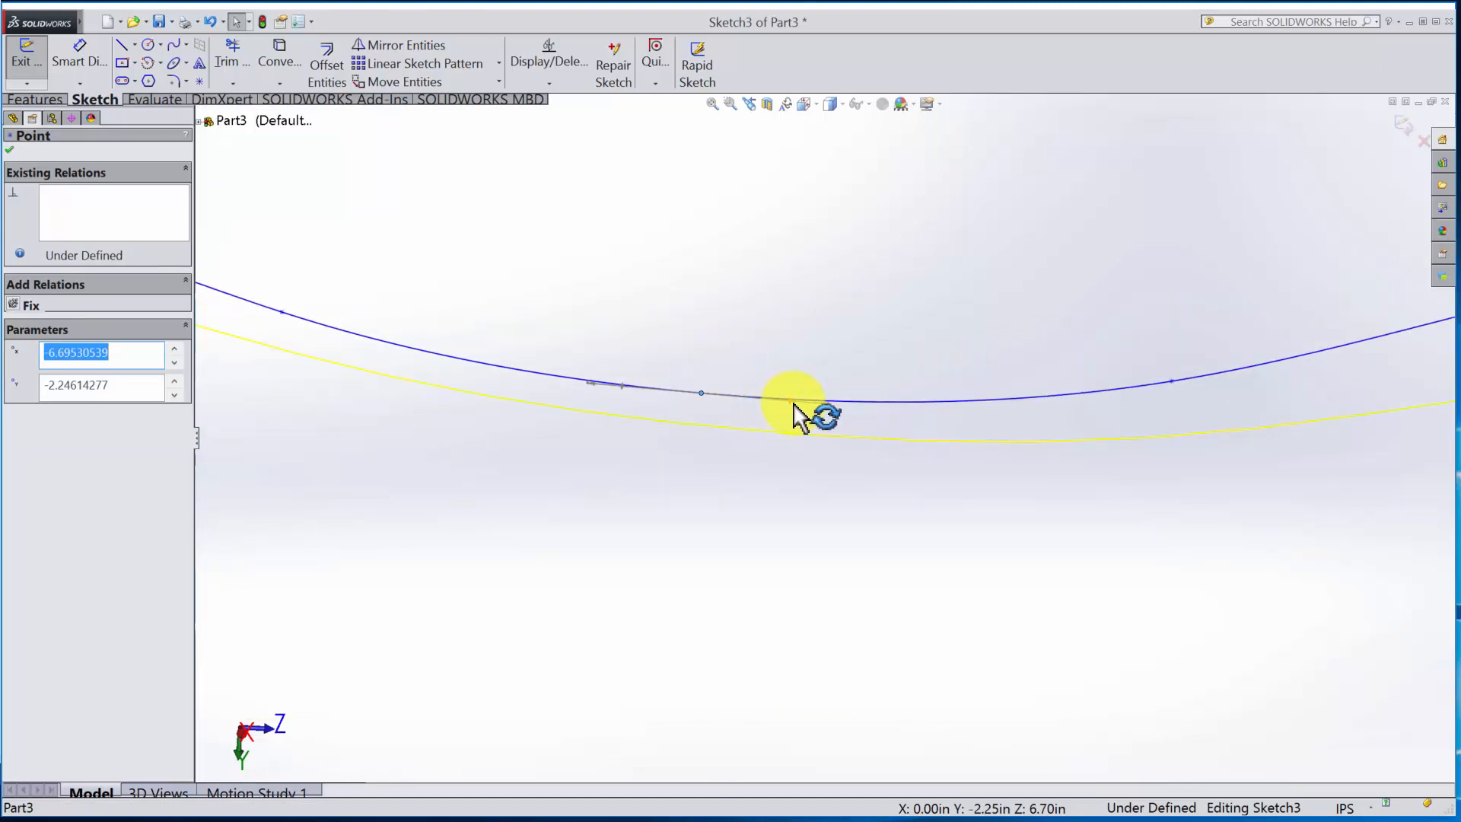
scroll(783, 445, "up", 5)
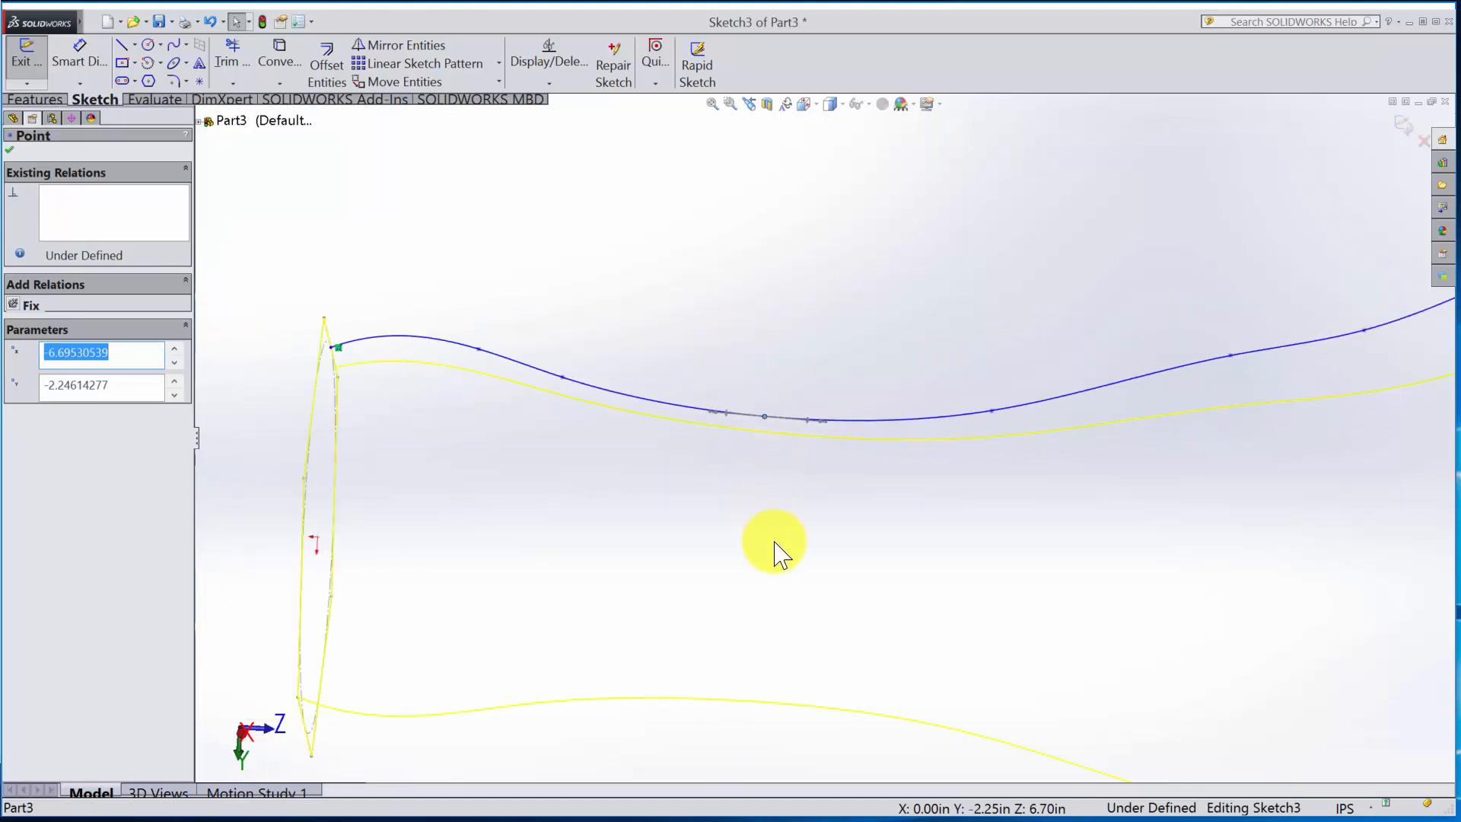
mouse_move(807, 559)
middle_mouse_down()
mouse_move(825, 424)
mouse_move(815, 362)
mouse_move(823, 430)
middle_mouse_up()
scroll(824, 430, "down", 2)
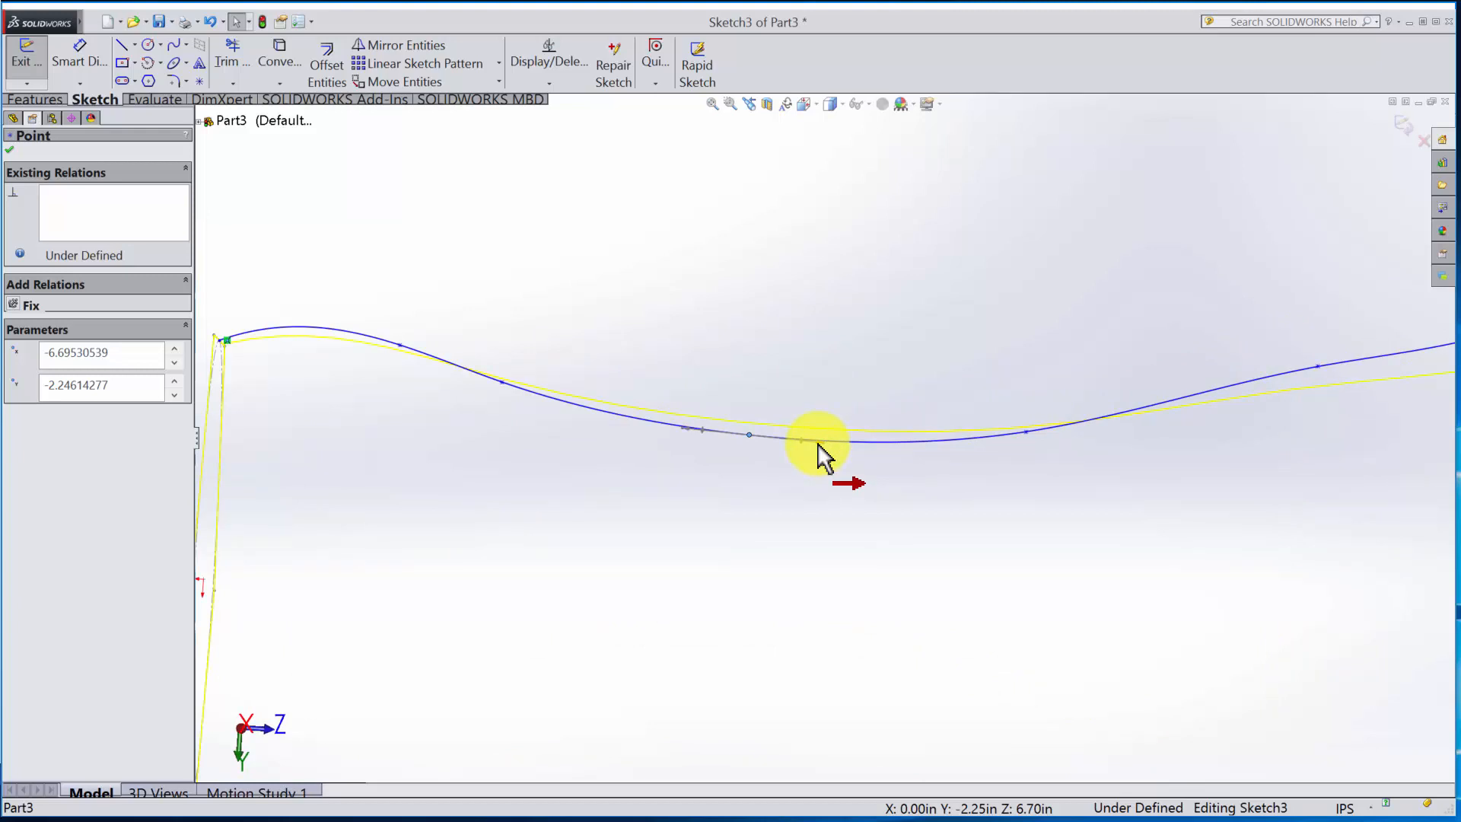
left_click_drag(818, 444, 871, 482)
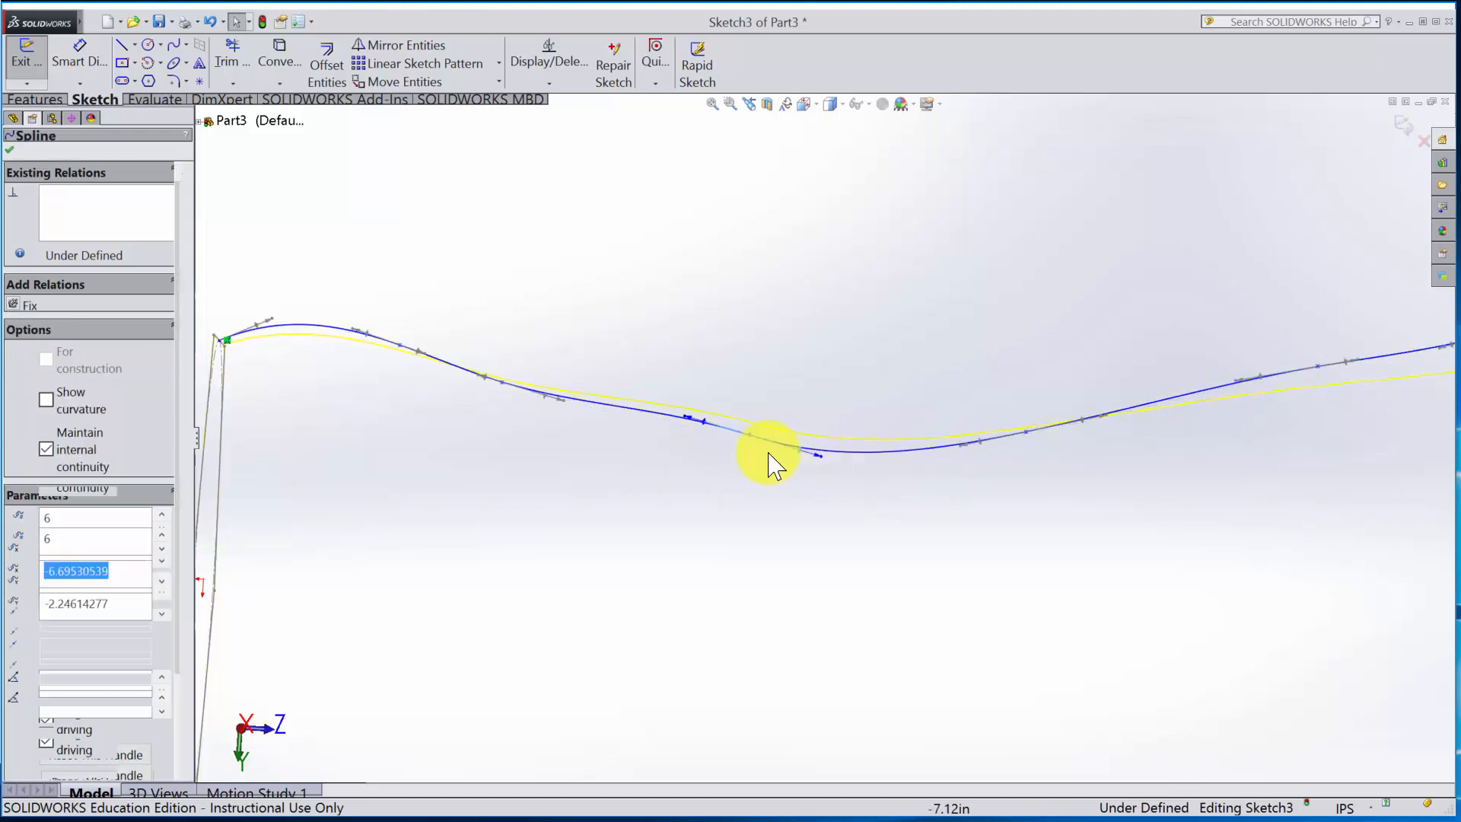
left_click(754, 446)
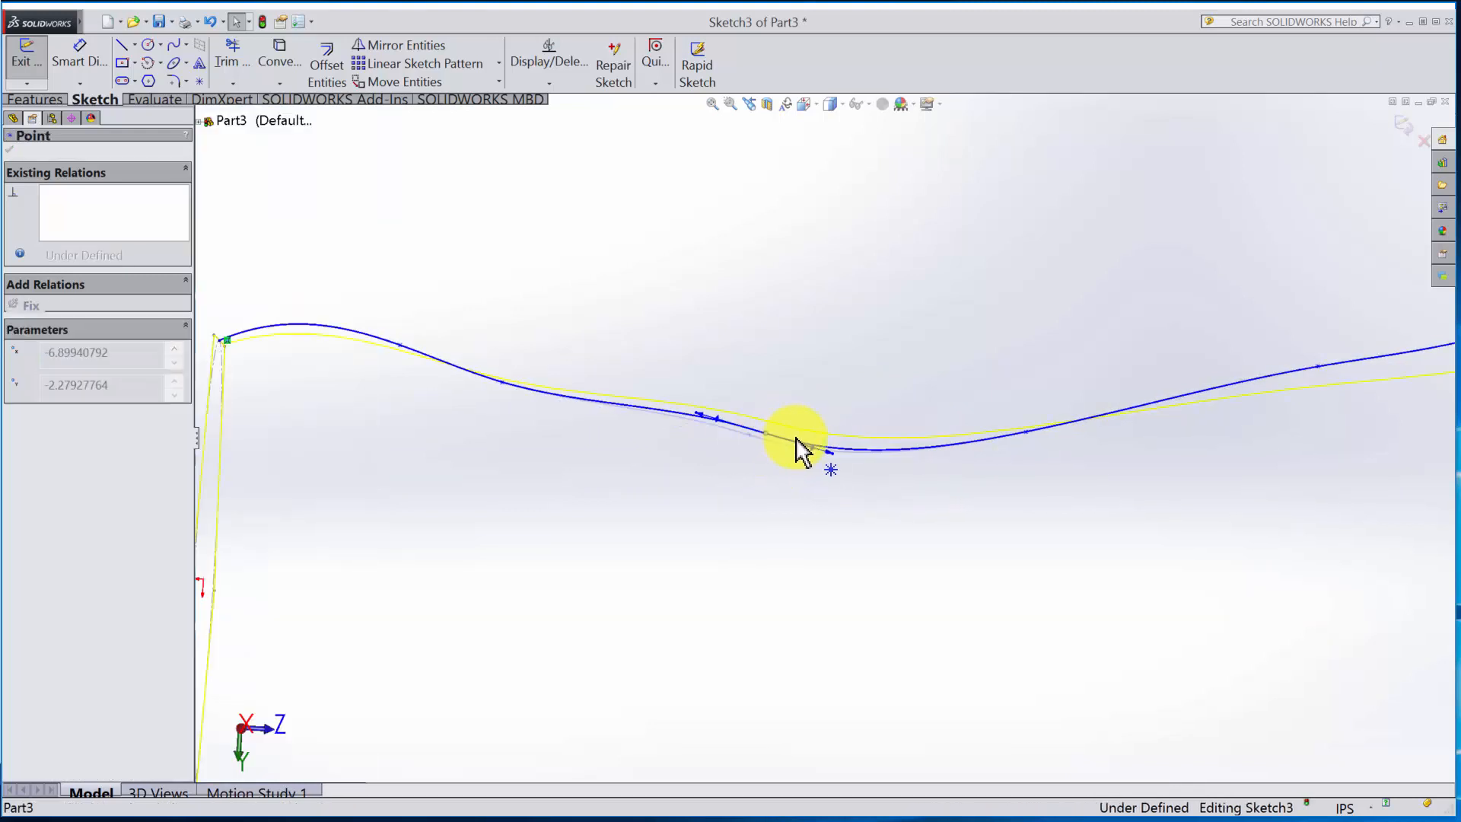
left_click_drag(766, 433, 766, 433)
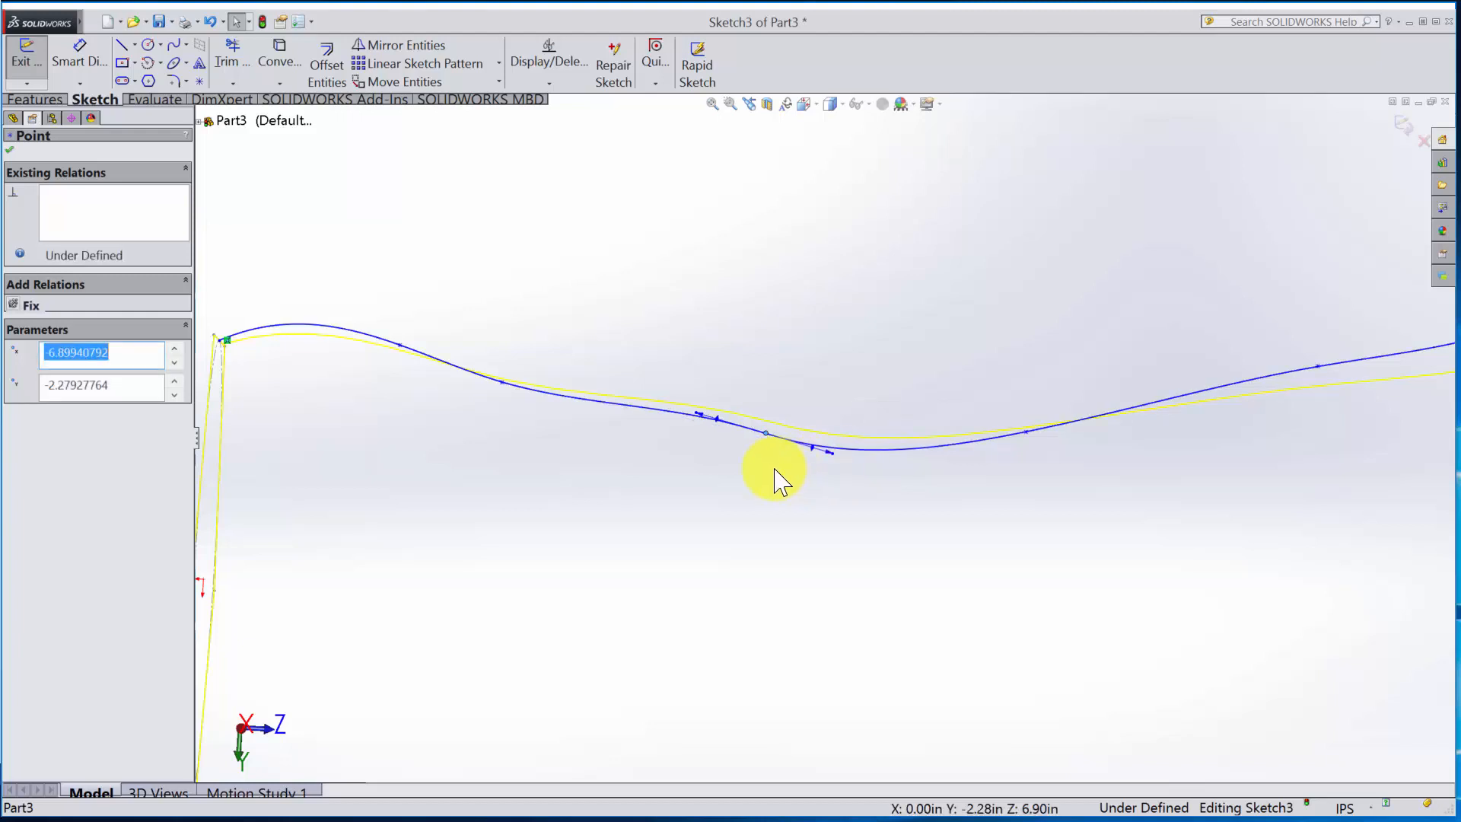
left_click(1404, 126)
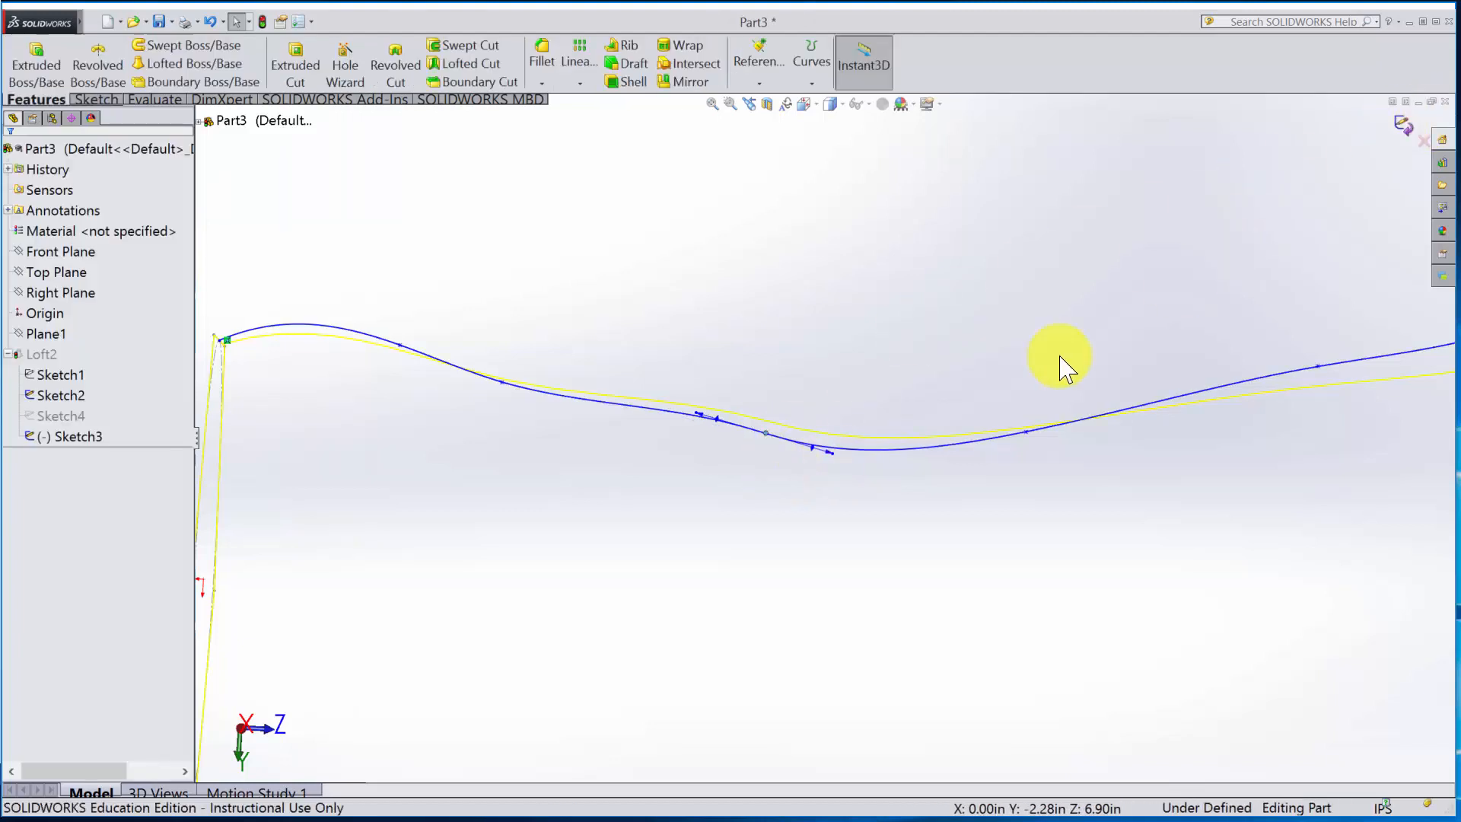
scroll(769, 473, "up", 5)
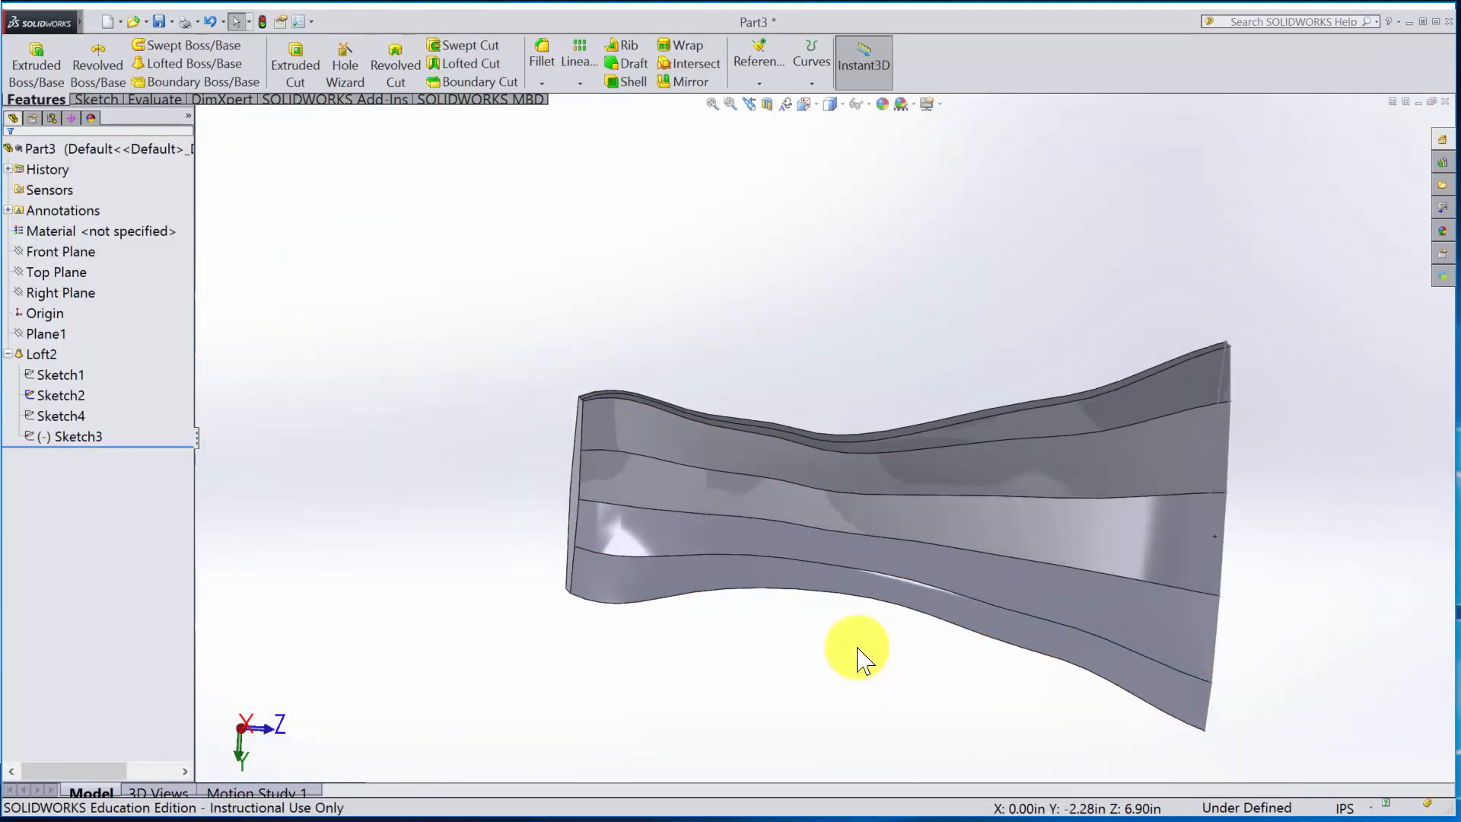
middle_click_drag(858, 655, 984, 561)
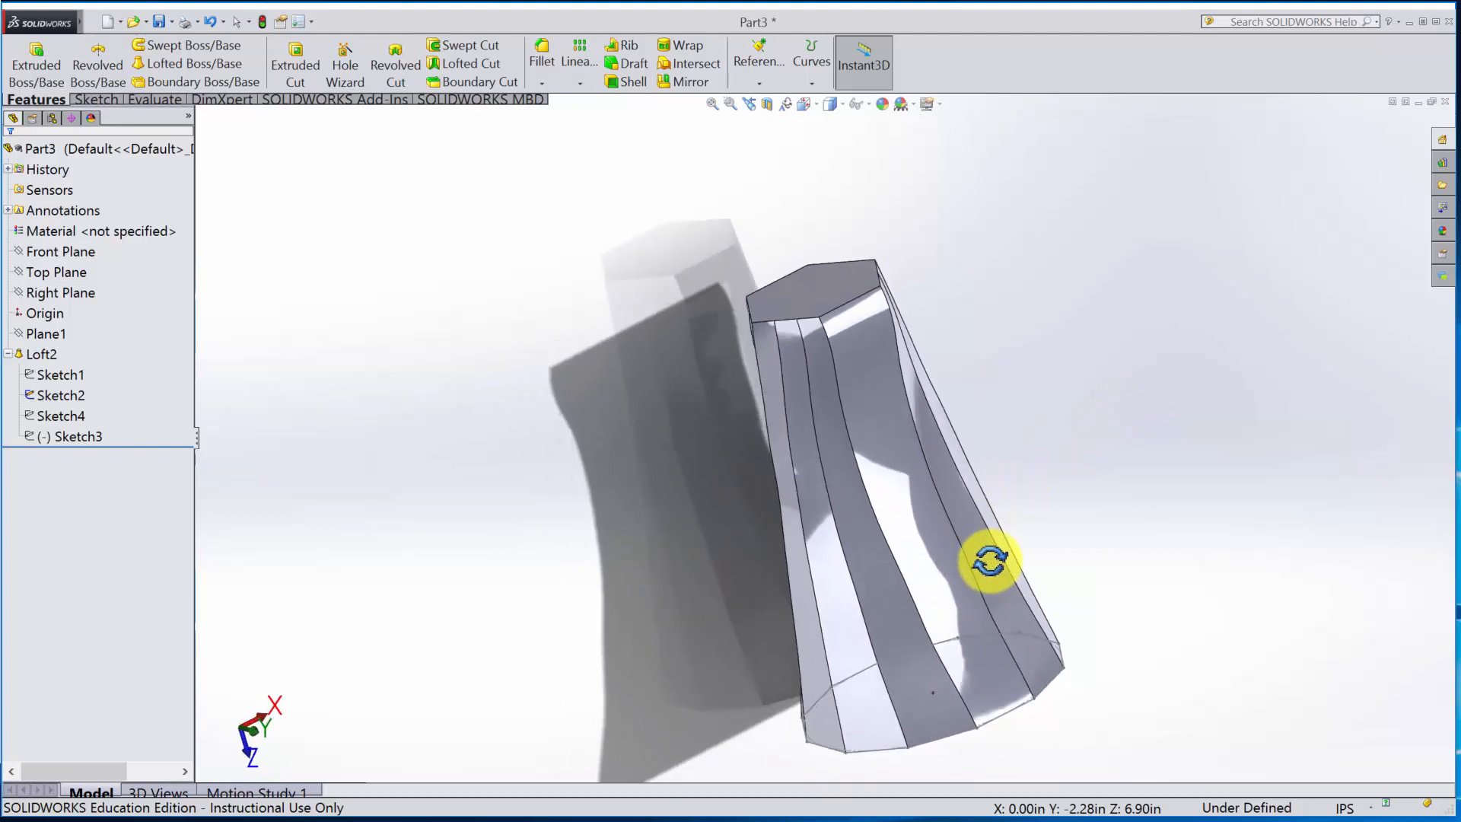